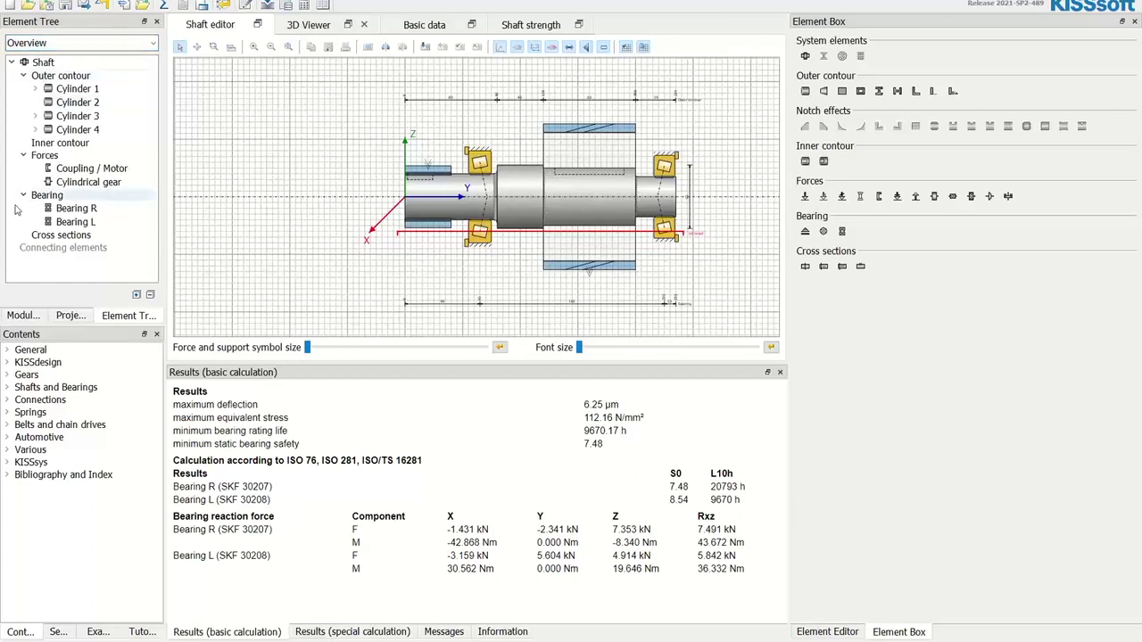
From the Shaft calculation module, open the properties of Bearing R, the SKF 30207 taper roller bearing.
click(9, 316)
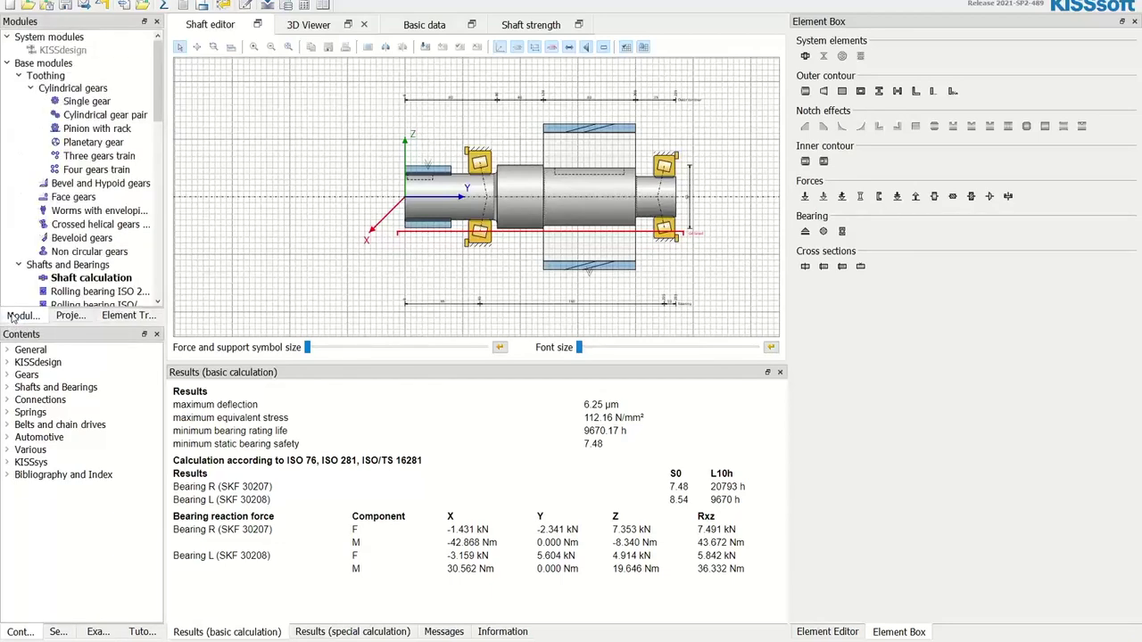
scroll(27, 284, down, 3)
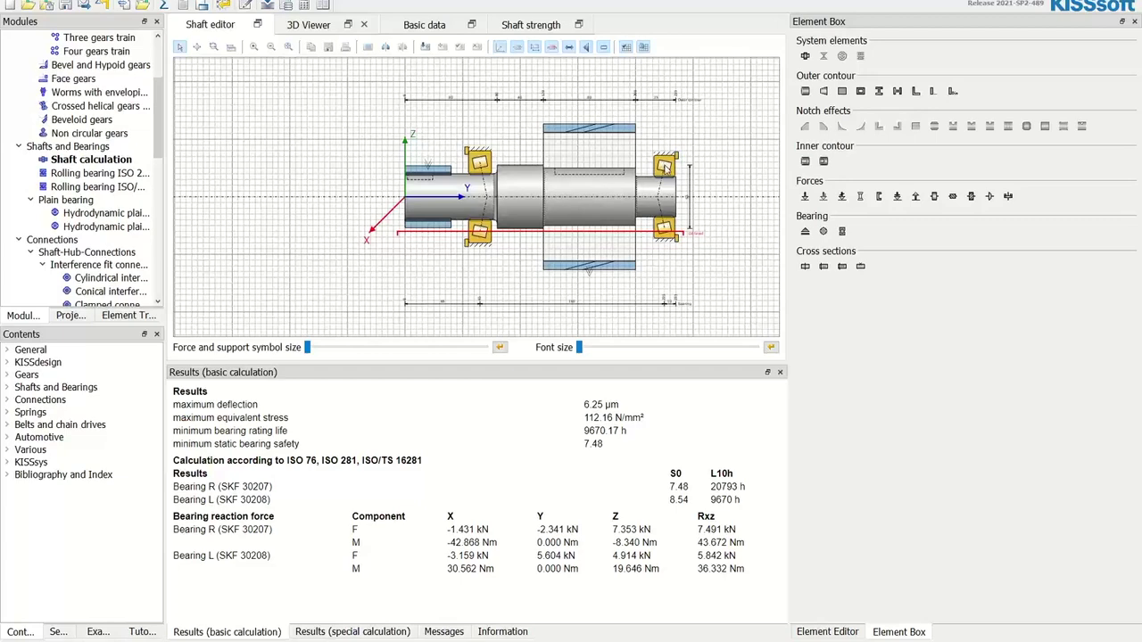
click(665, 168)
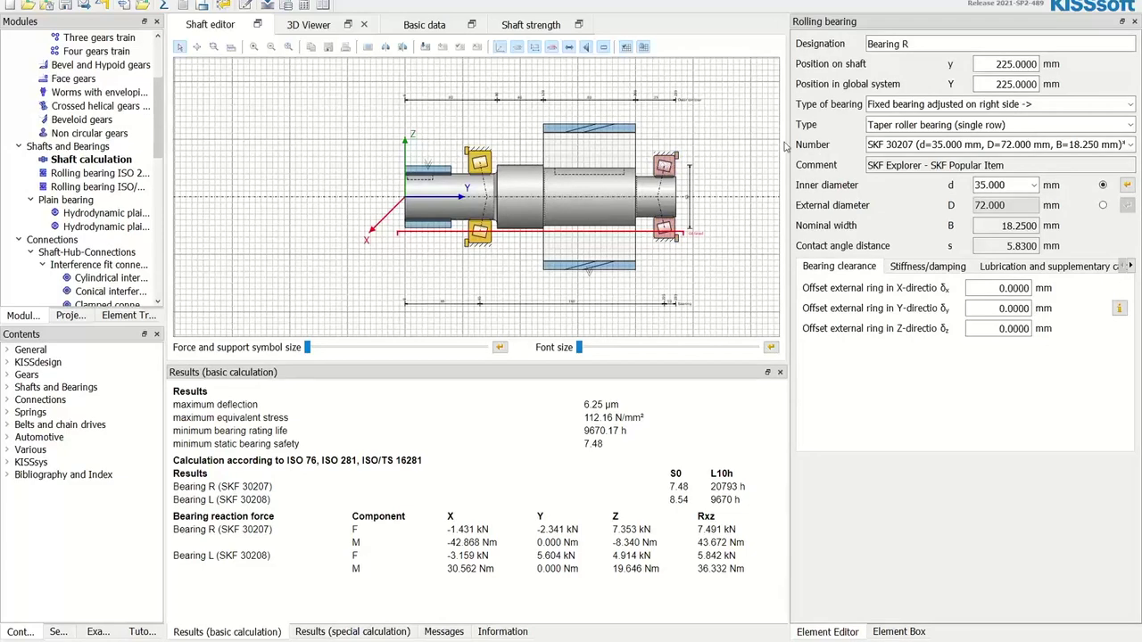
Widen the rolling bearing panel and list Bearing R's available support types.
drag(788, 146, 690, 152)
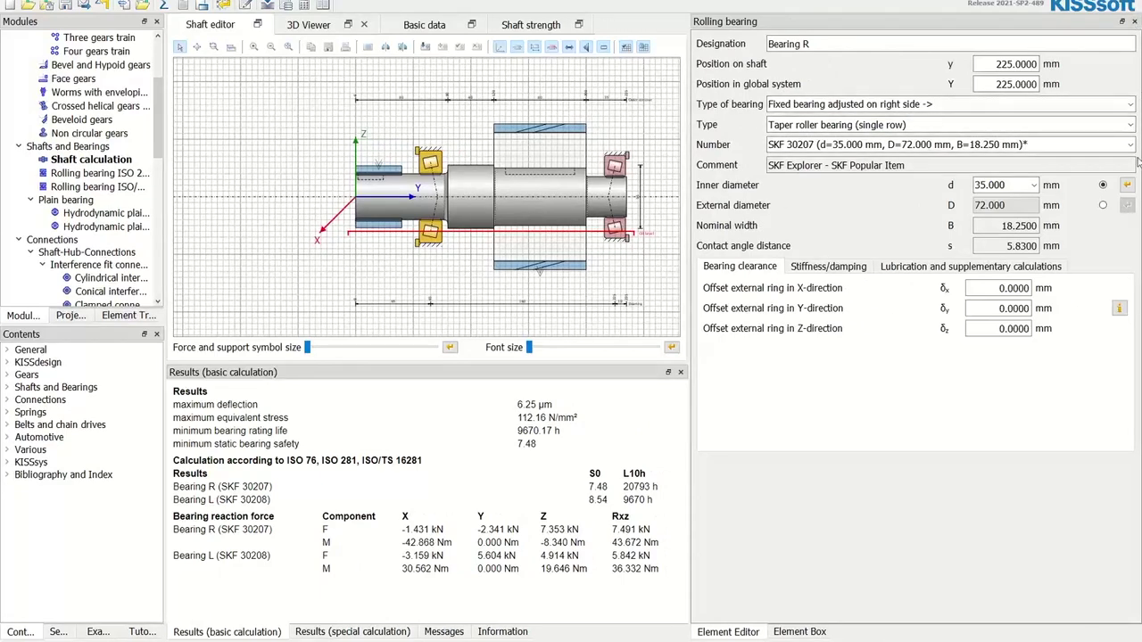
click(930, 496)
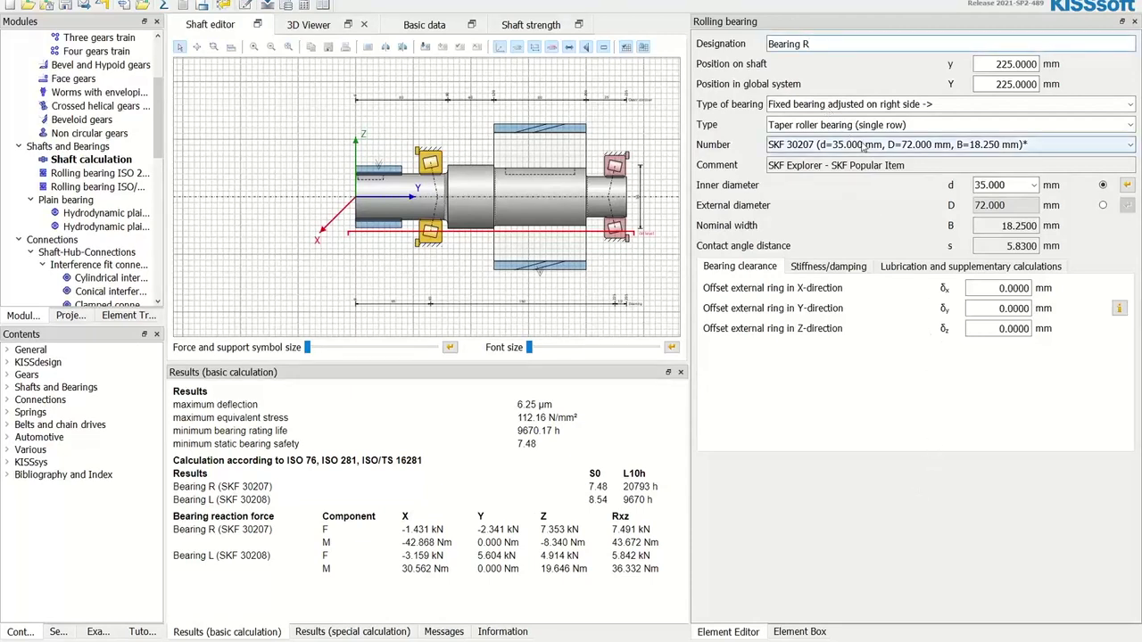
click(838, 106)
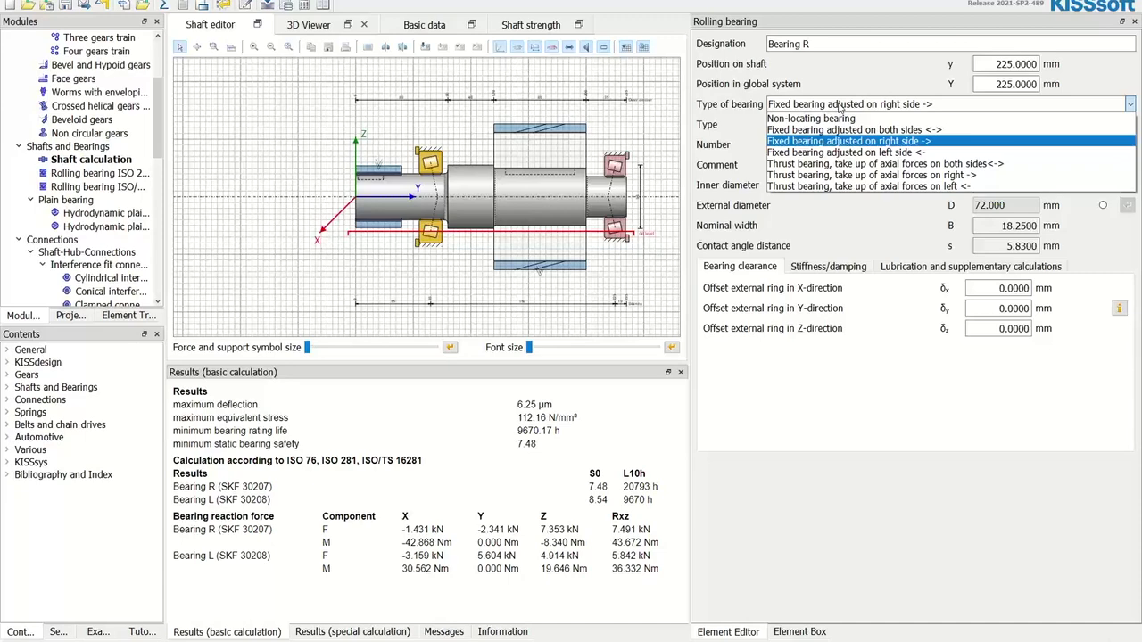
Keep Bearing R as an SKF 30207 taper roller bearing and view the shaft's basic data.
click(838, 106)
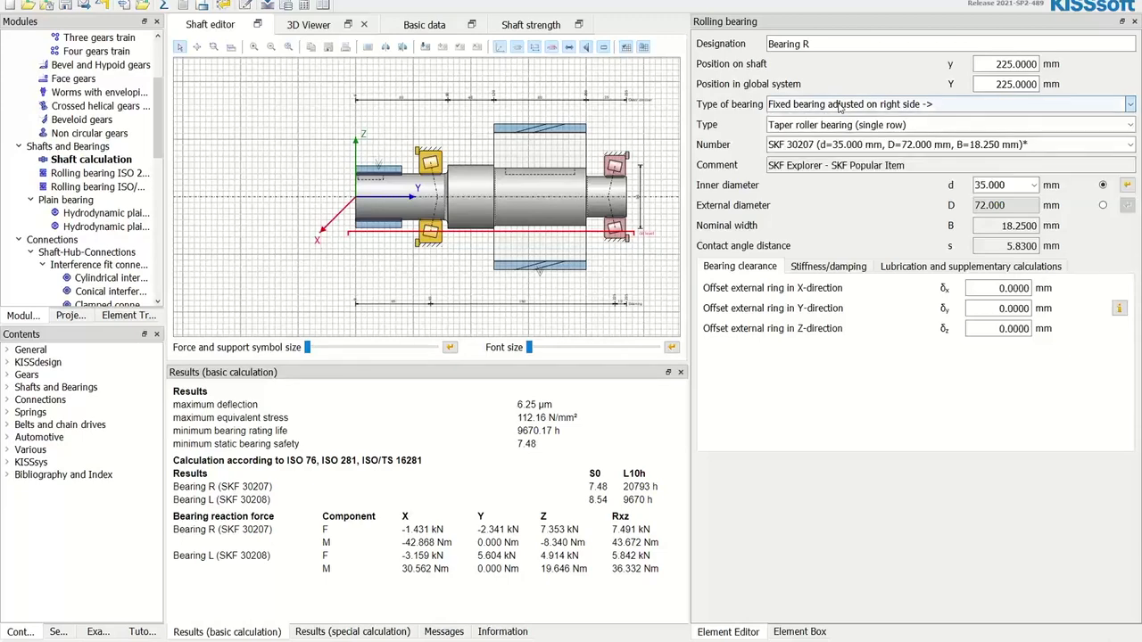
click(834, 125)
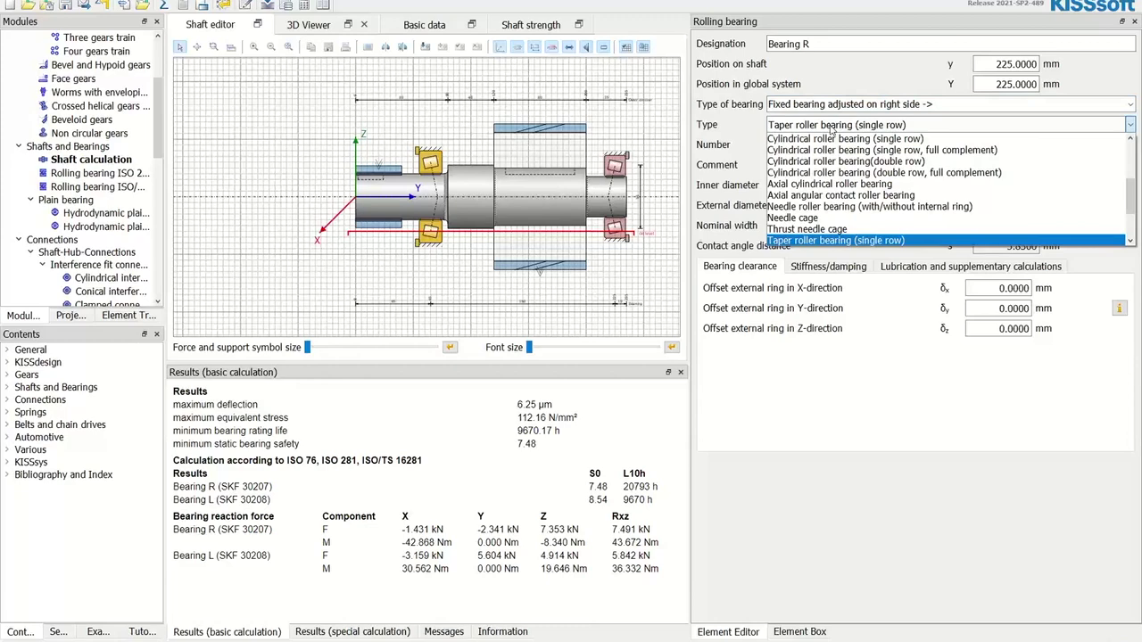
click(833, 129)
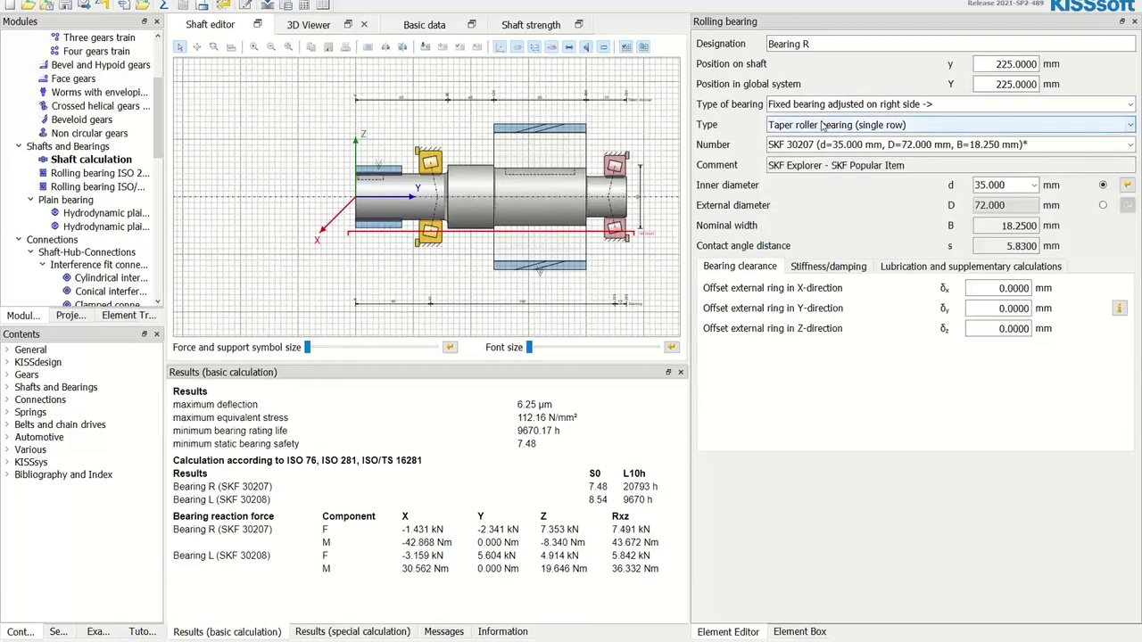
click(828, 143)
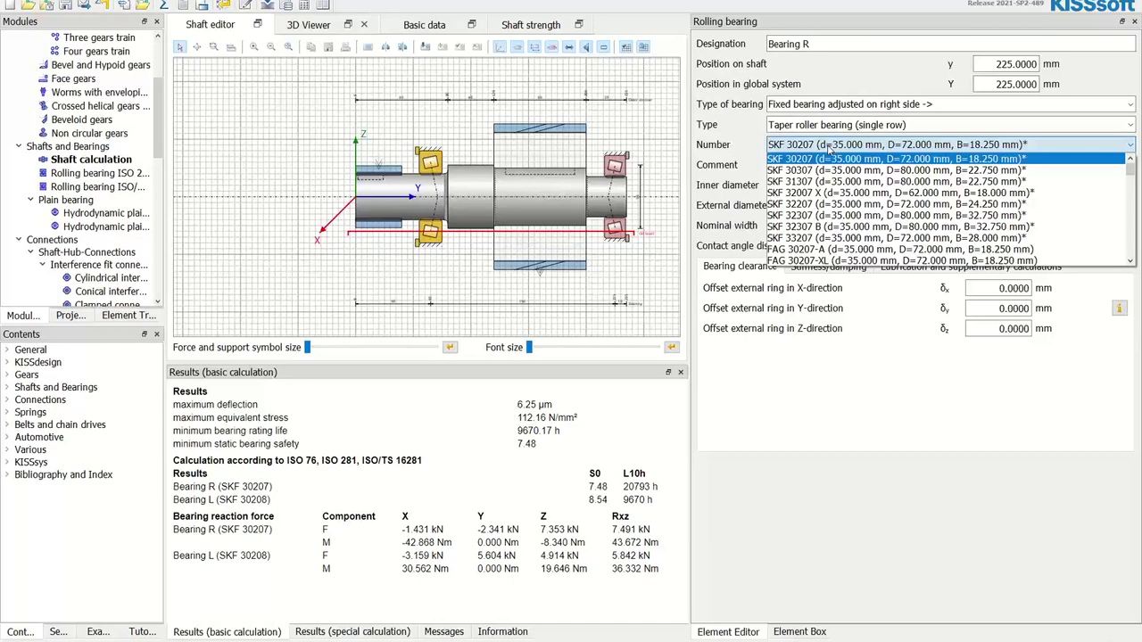
click(829, 148)
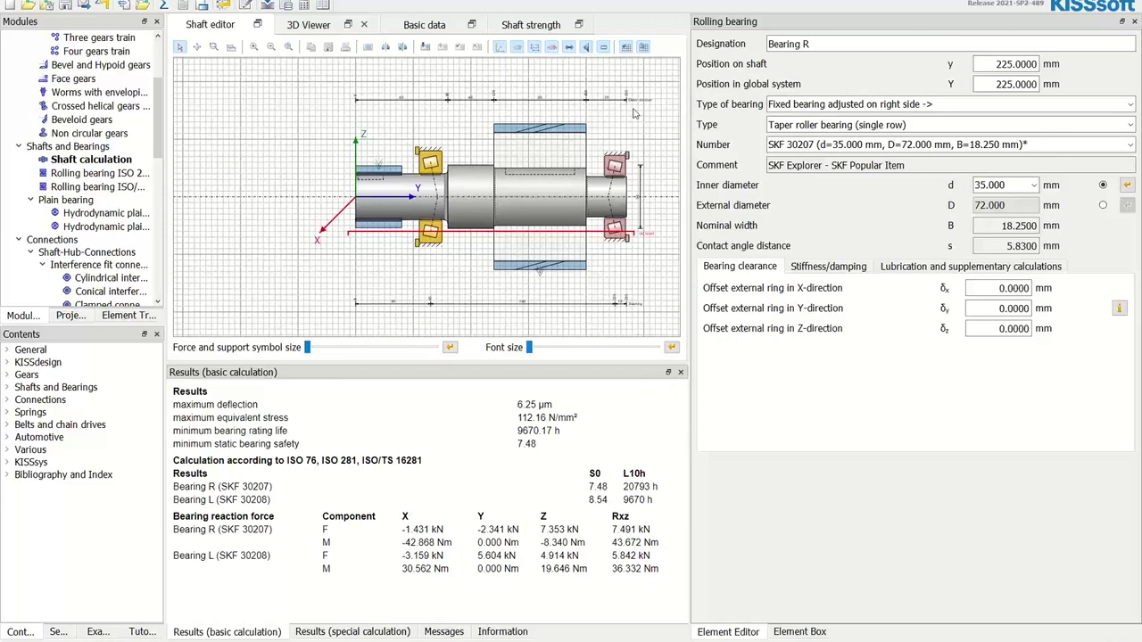
click(436, 28)
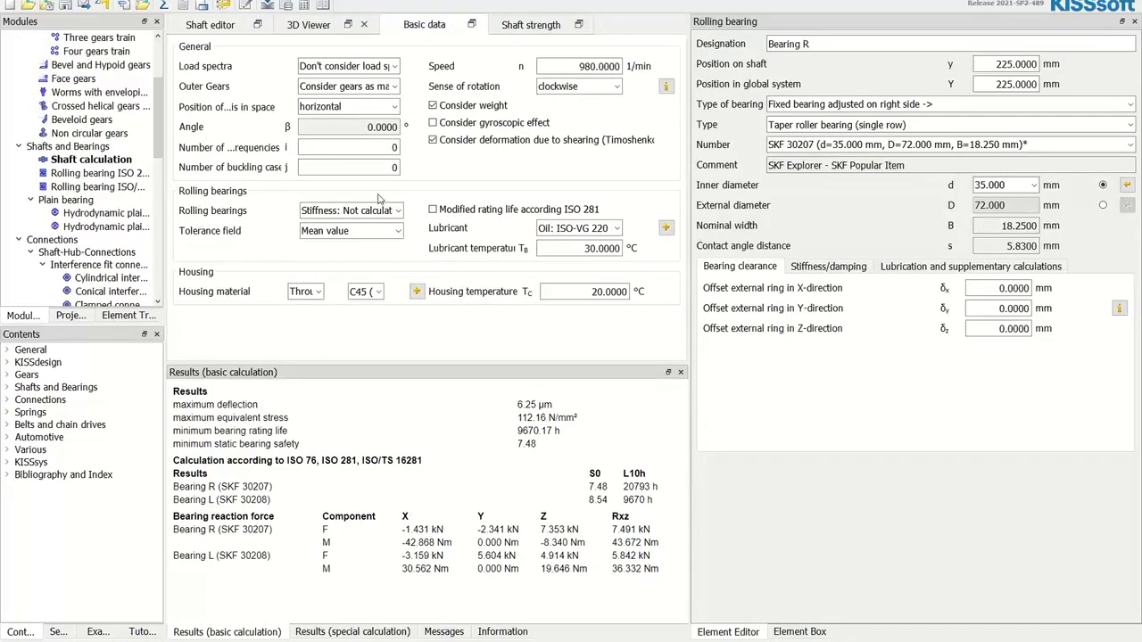
Return to the shaft drawing in the Shaft editor.
click(210, 24)
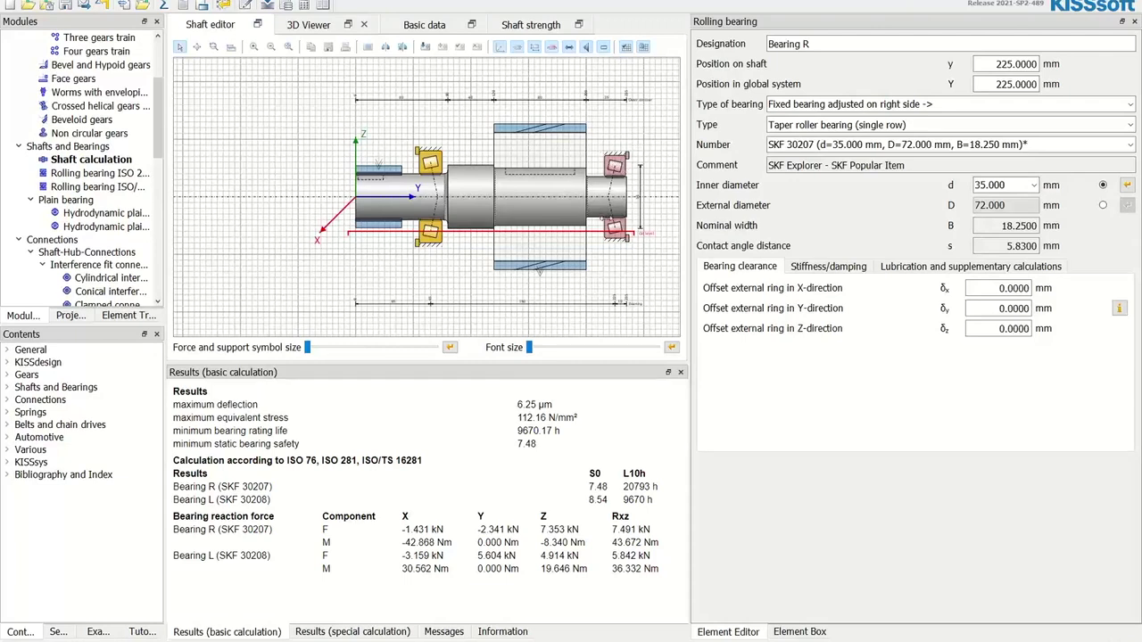
Leave Bearing R with no entered stiffness and recalculate the shaft, minimum life 9670.17 h.
click(808, 269)
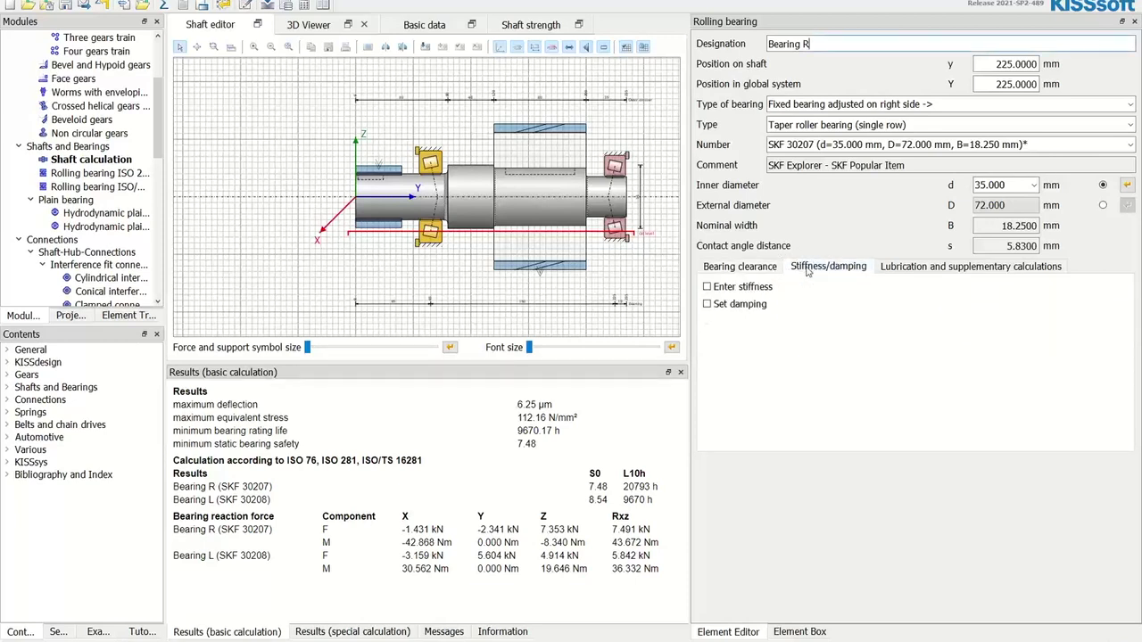
click(759, 288)
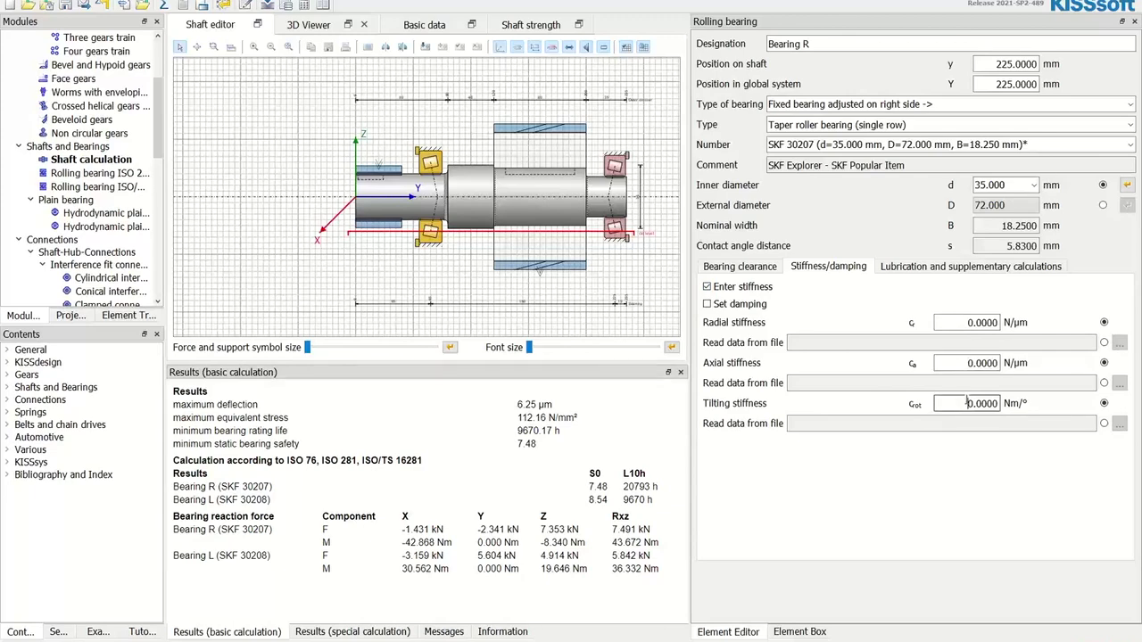
click(964, 363)
click(951, 322)
click(752, 270)
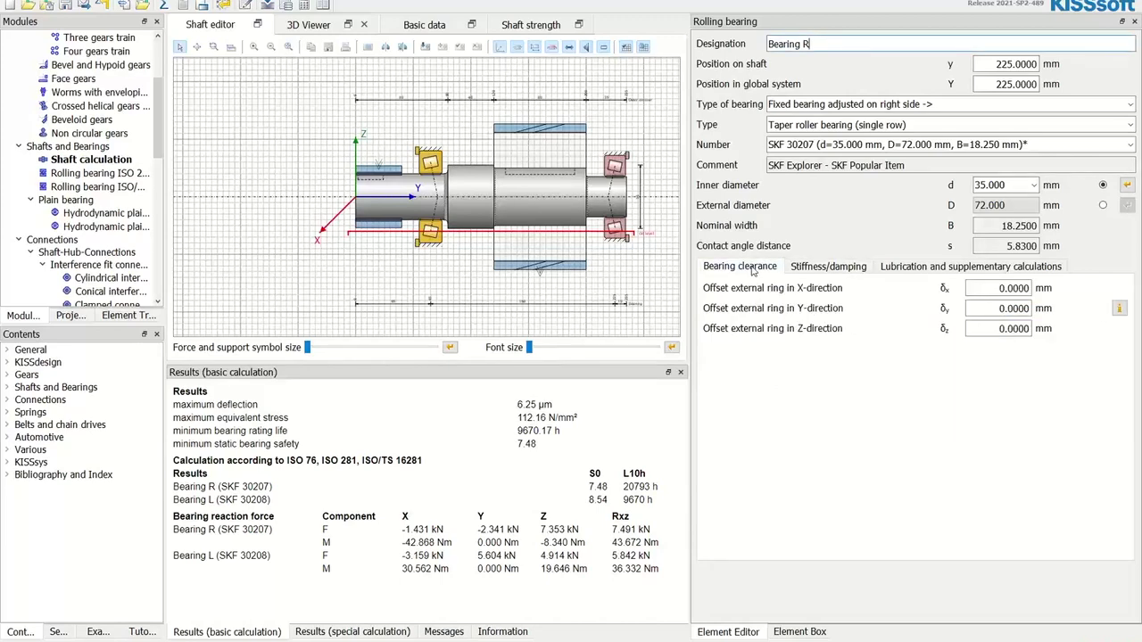
click(797, 267)
click(765, 287)
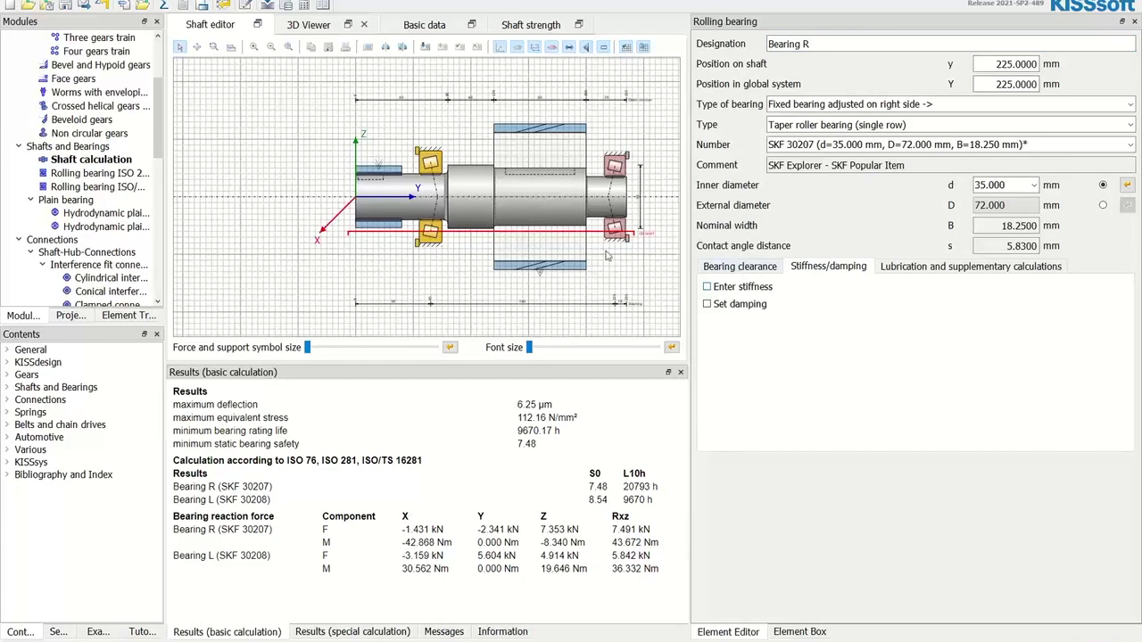
click(163, 6)
Float and resize the basic results to read Bearing R 20793 h and Bearing L 9670 h, then re-dock.
double_click(215, 375)
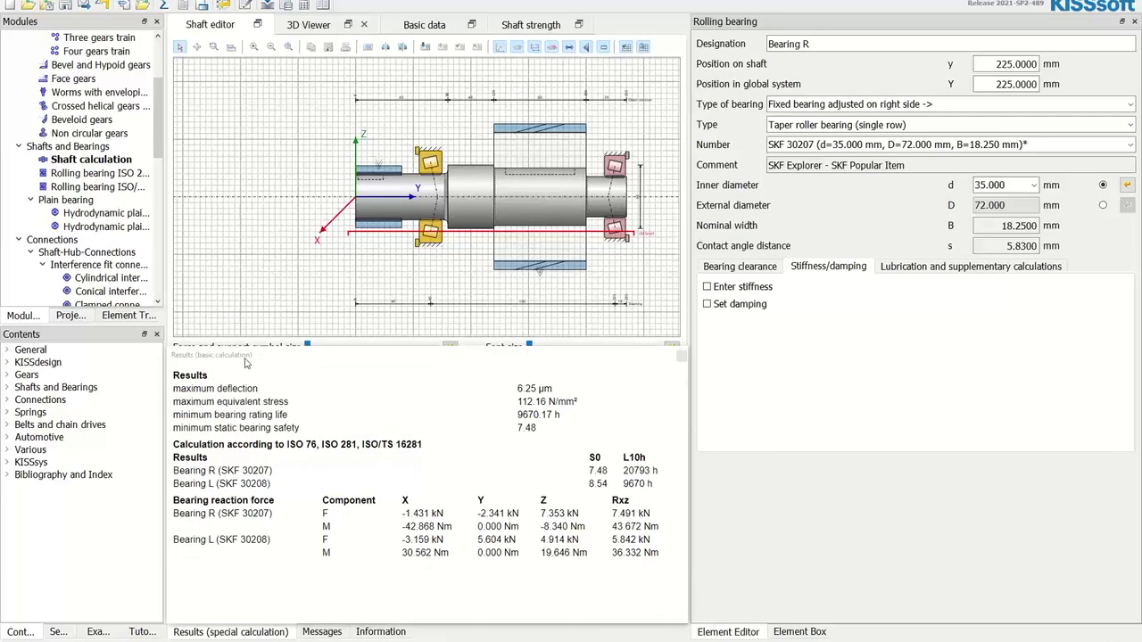
drag(246, 361, 210, 54)
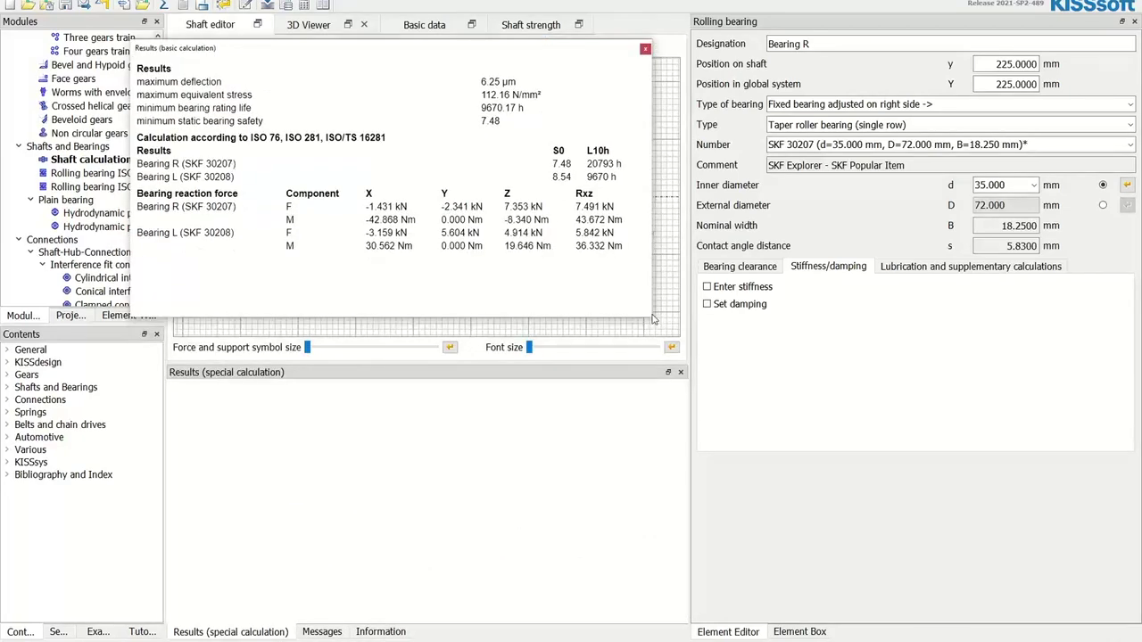
drag(652, 318, 557, 571)
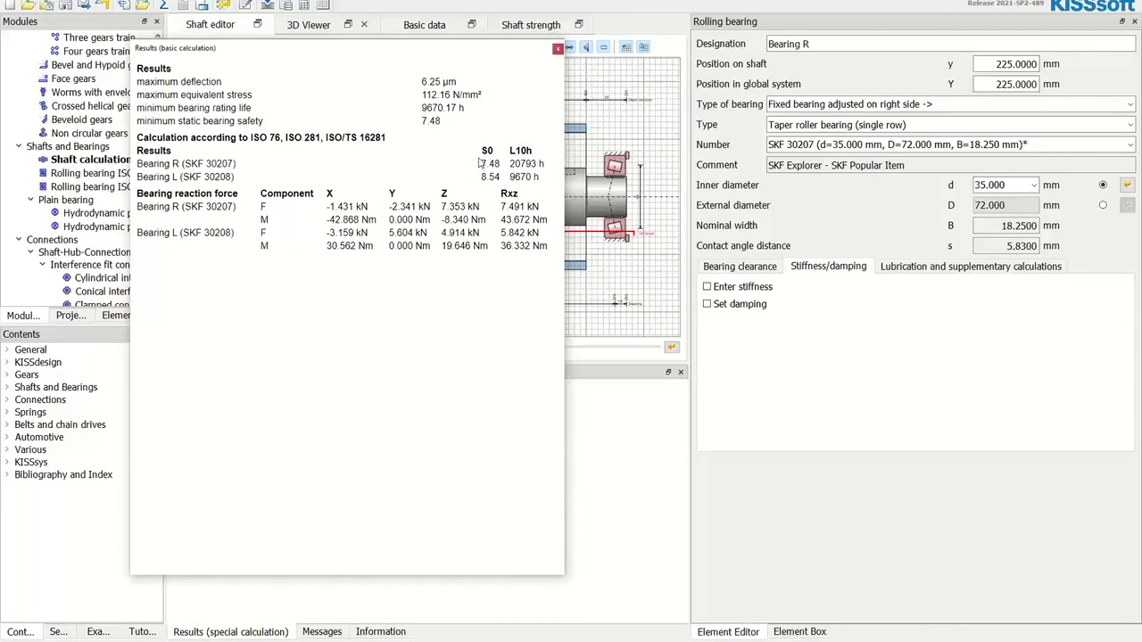
double_click(373, 52)
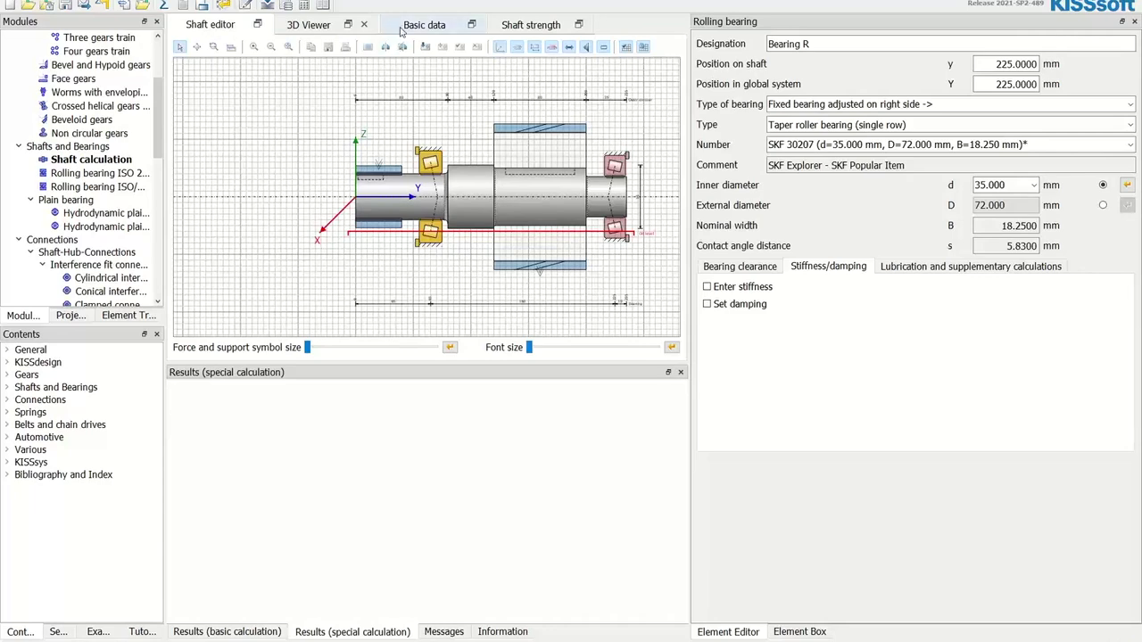
Close the bearing and element panels; keep rolling bearings at 'Stiffness: Not calculated. Life: ISO 281'.
click(407, 25)
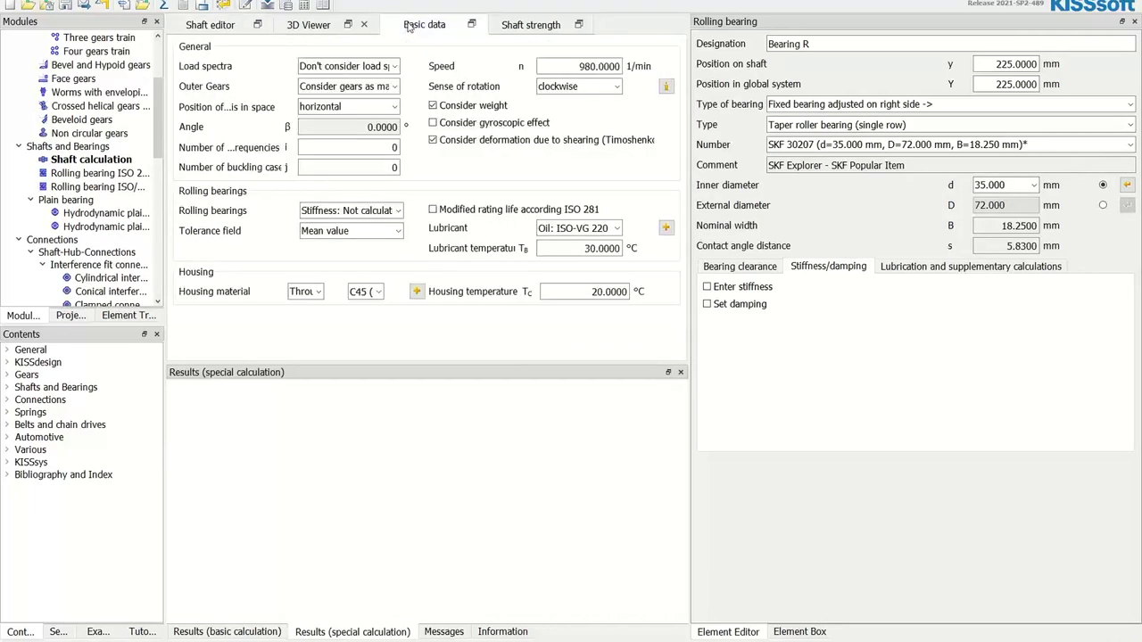
double_click(408, 24)
double_click(718, 311)
click(1134, 22)
click(1134, 21)
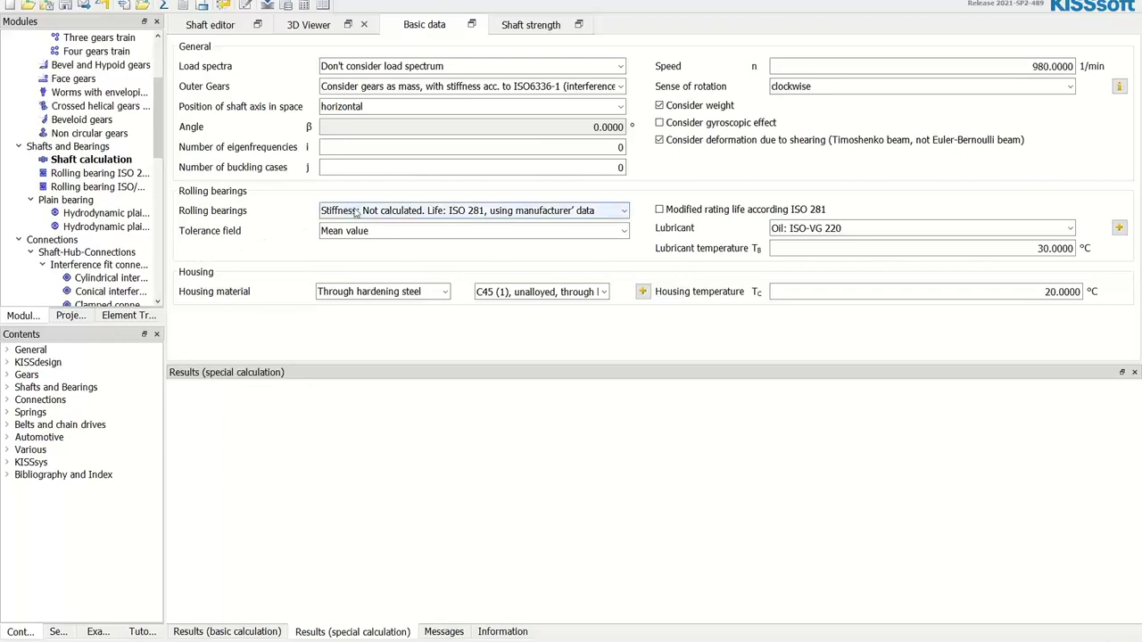
click(430, 211)
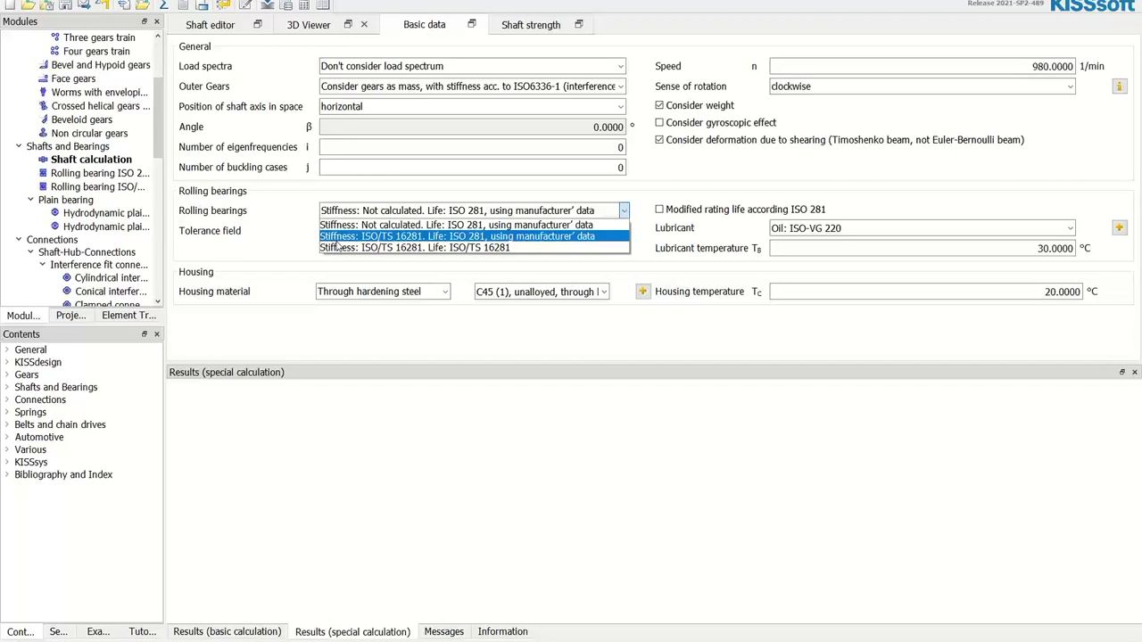
click(406, 225)
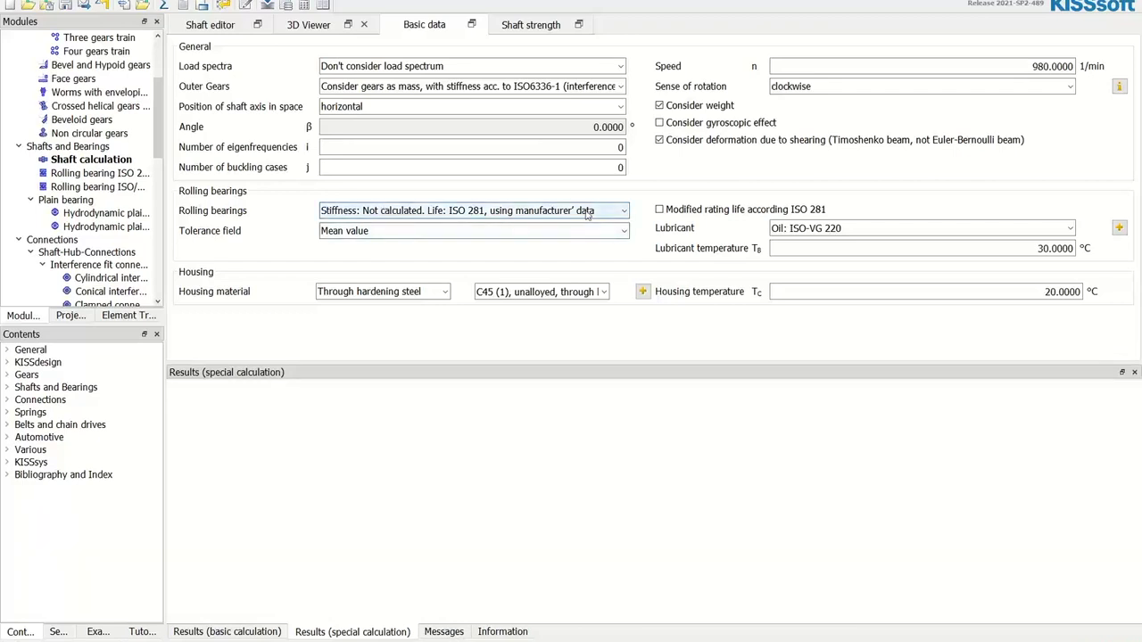
Tick modified ISO 281 rating life, keep ISO-VG 220 oil, set contamination ISO 4406 -/13/10, and recalculate.
click(659, 210)
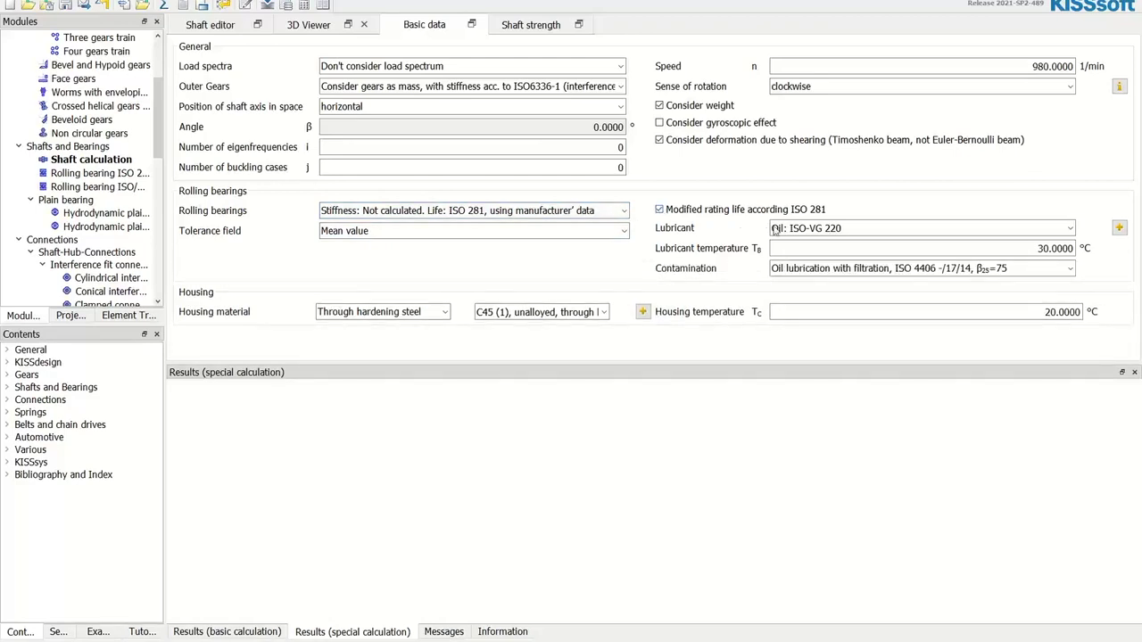
click(818, 230)
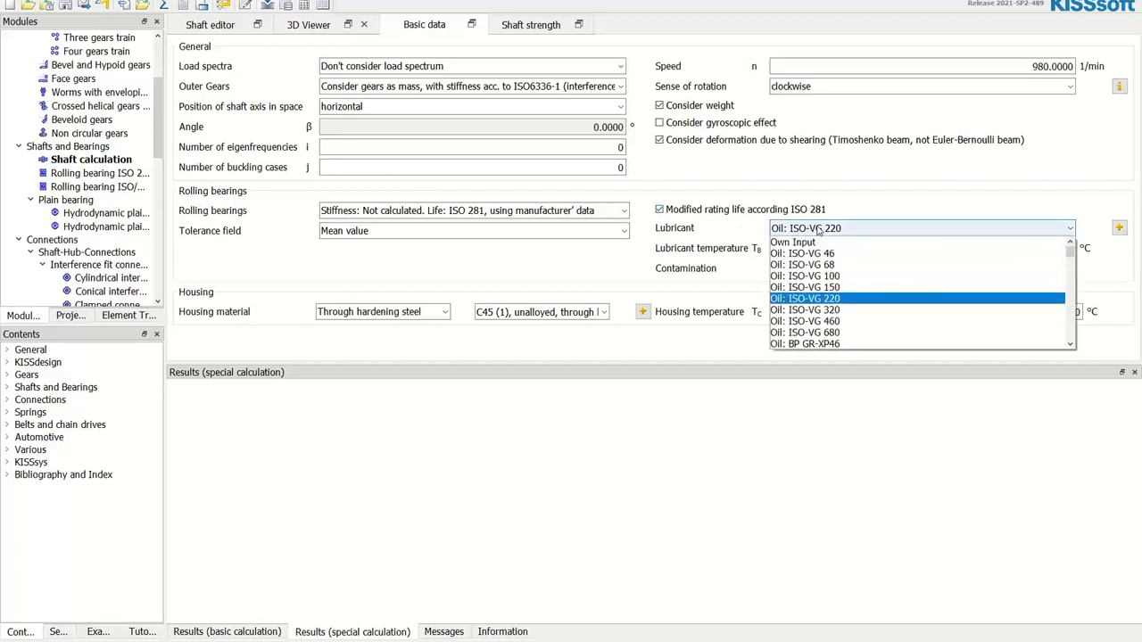
click(817, 230)
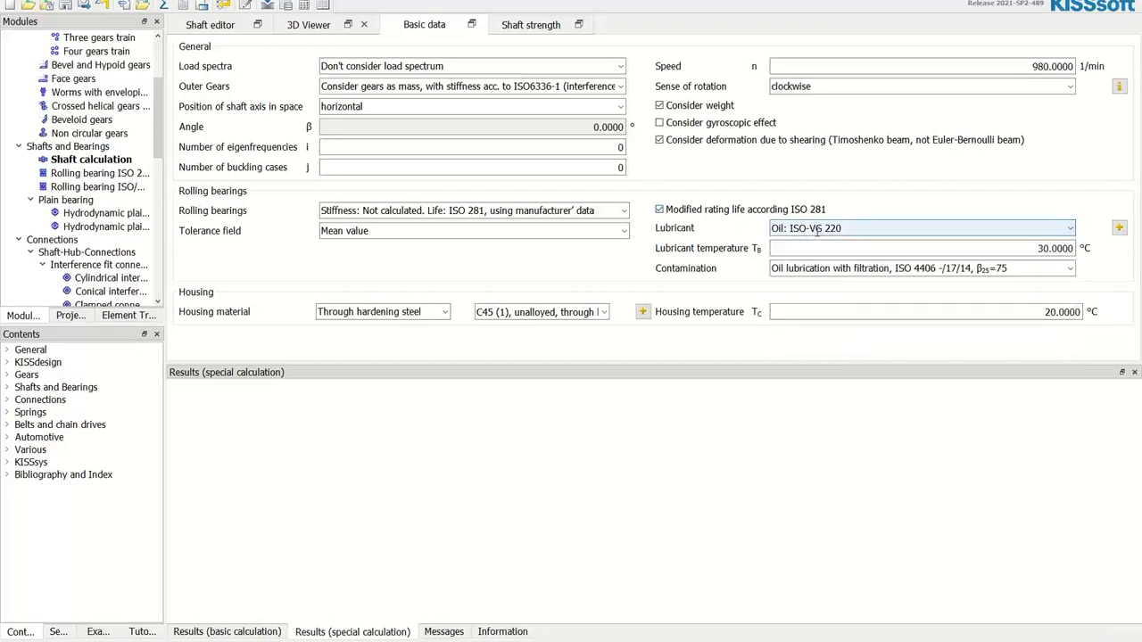
click(877, 273)
click(877, 281)
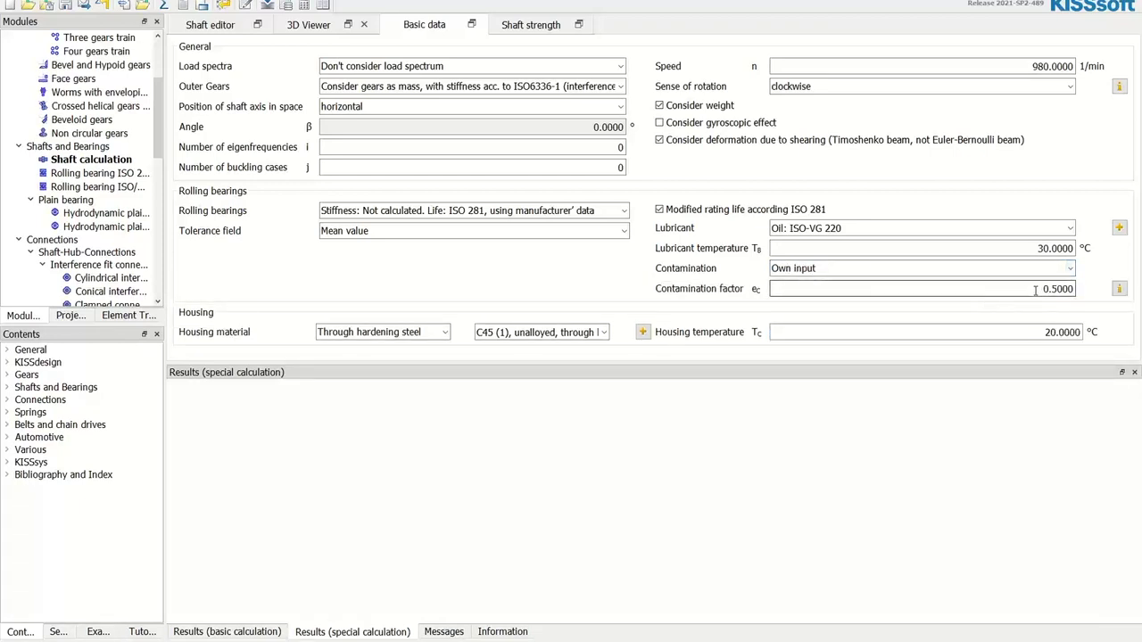
click(1006, 268)
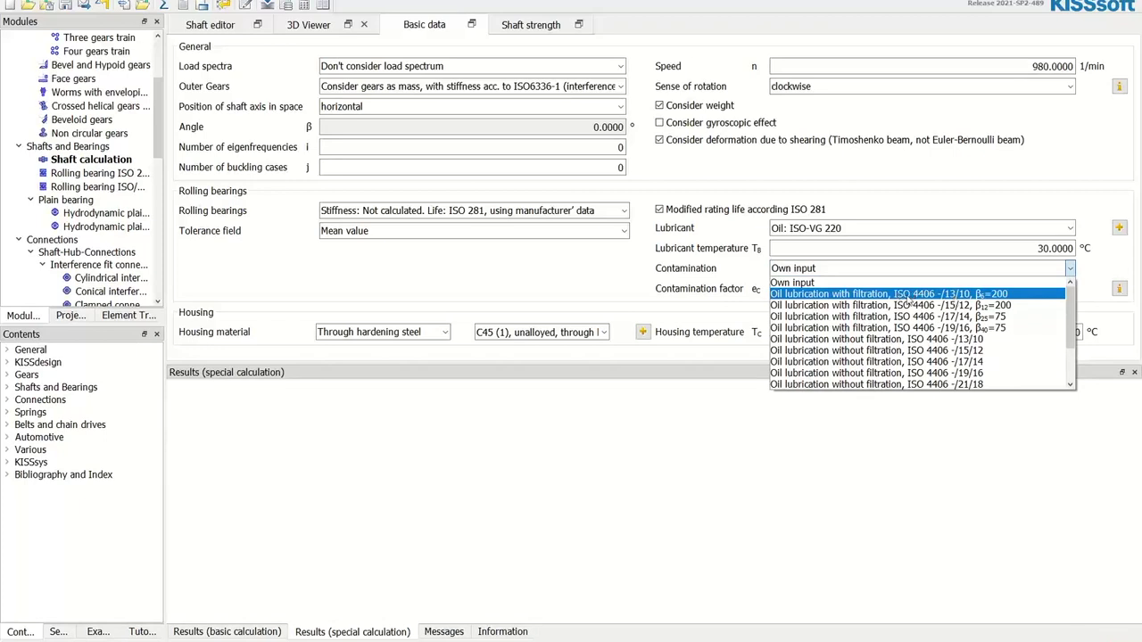
click(914, 294)
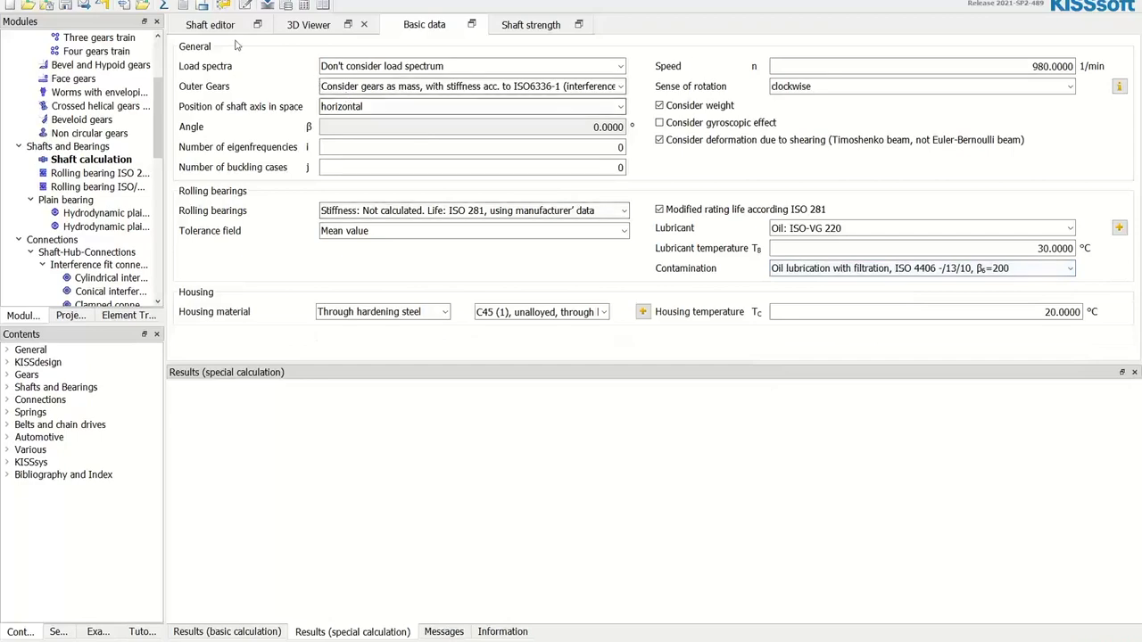
click(163, 5)
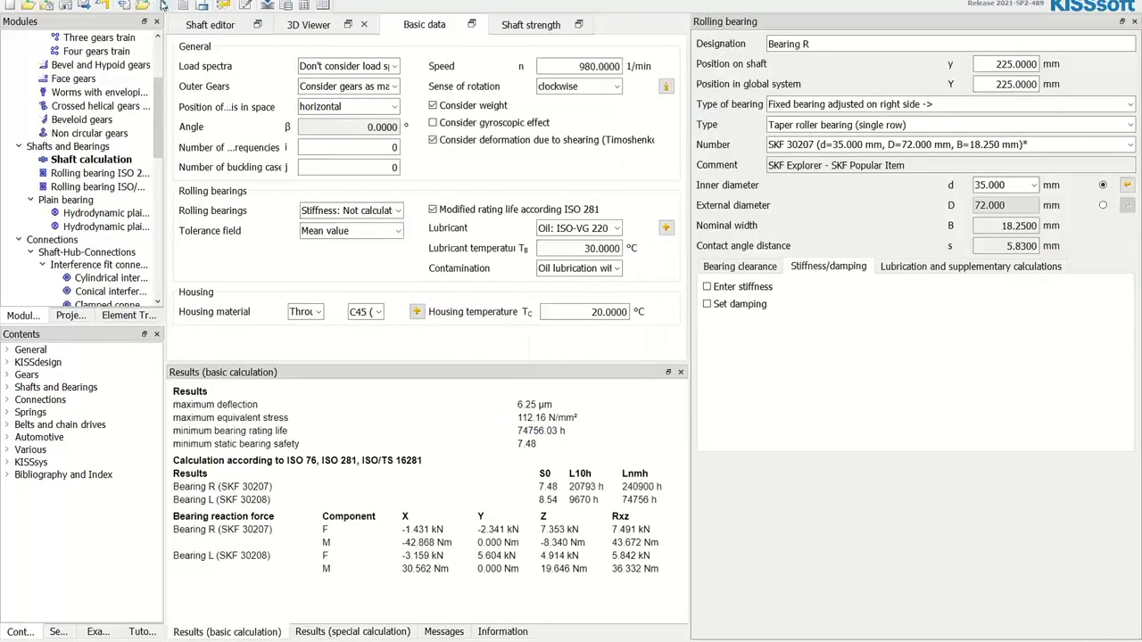
Undock the basic results and highlight Bearing R's Lnmh of 240900 h.
double_click(325, 372)
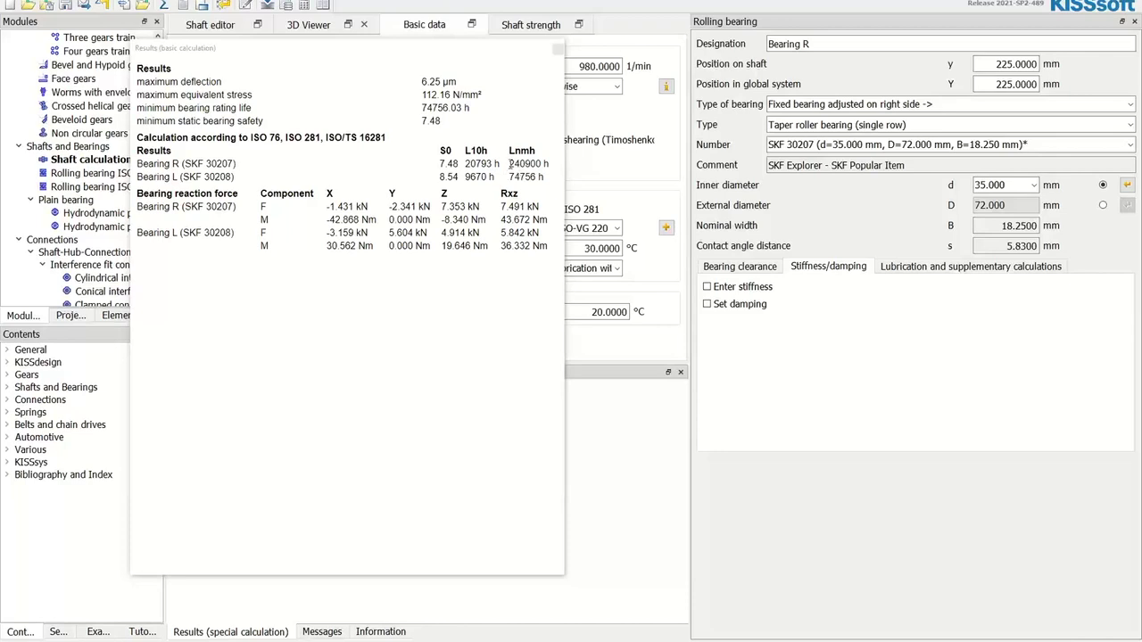
drag(509, 164, 543, 164)
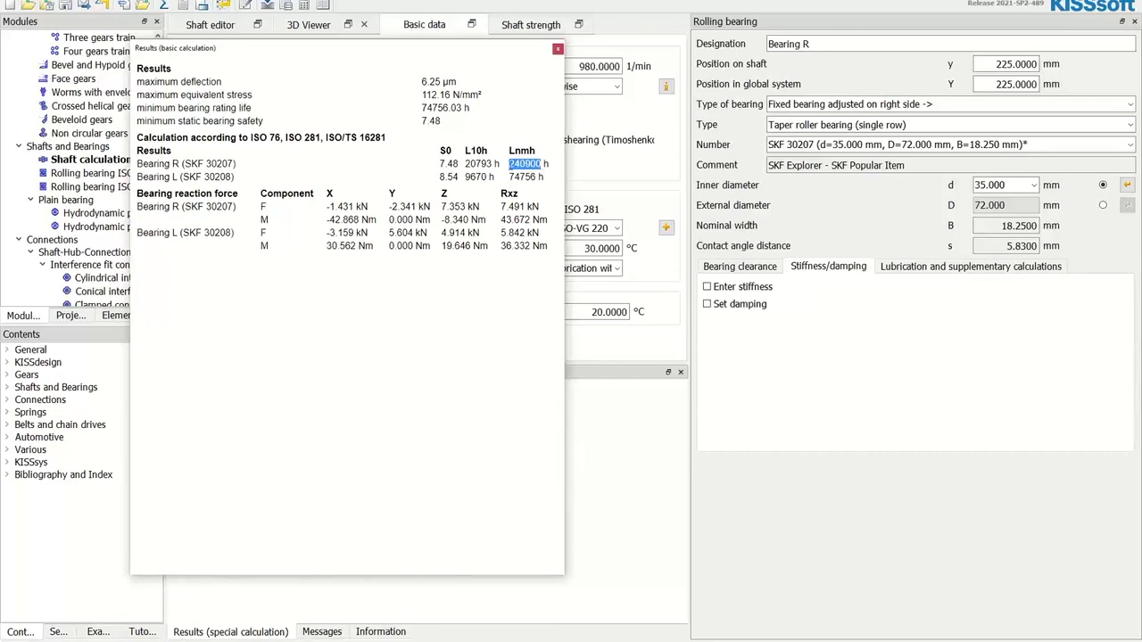
click(513, 165)
Re-dock the results, choose another oil contamination class, and recalculate to Lnmh 2079 h and 1146 h.
double_click(413, 51)
click(575, 267)
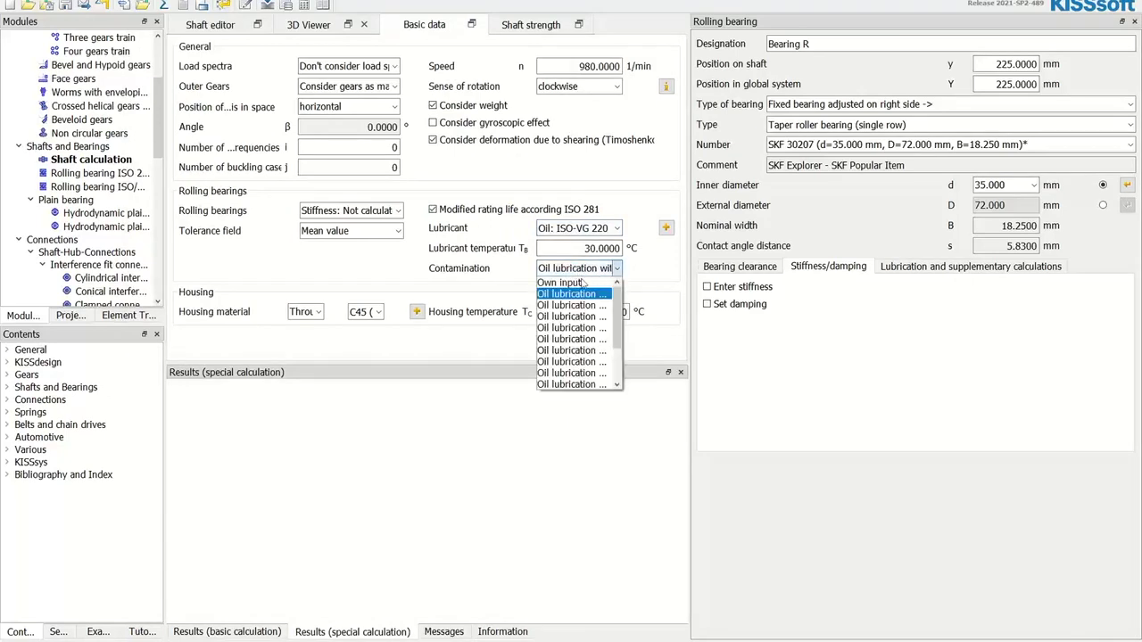
scroll(584, 283, down, 1)
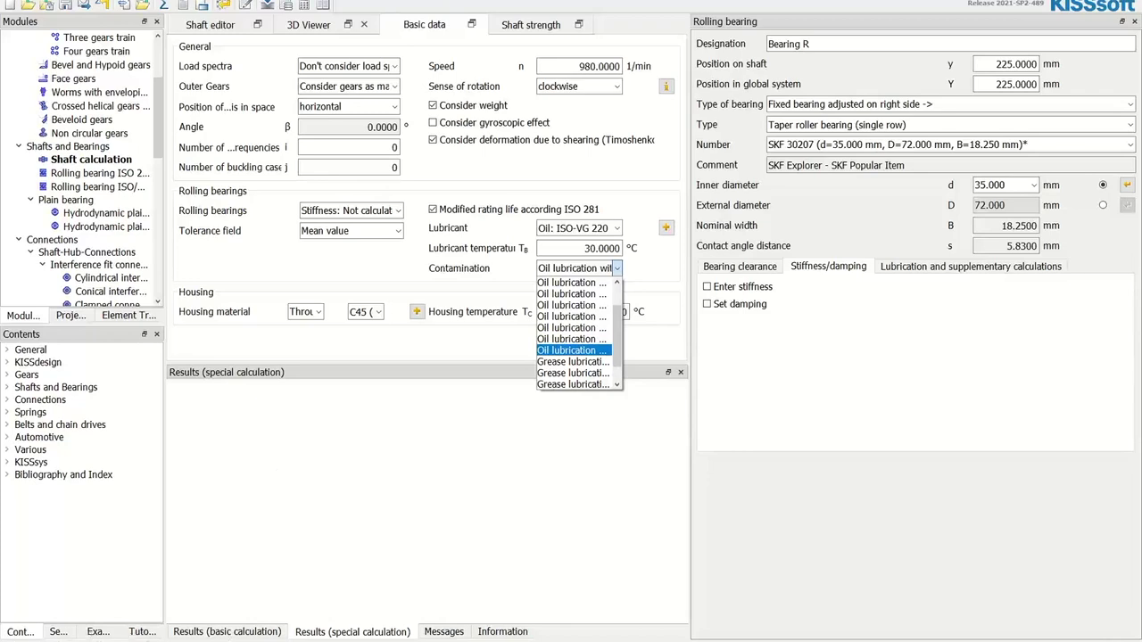
click(579, 351)
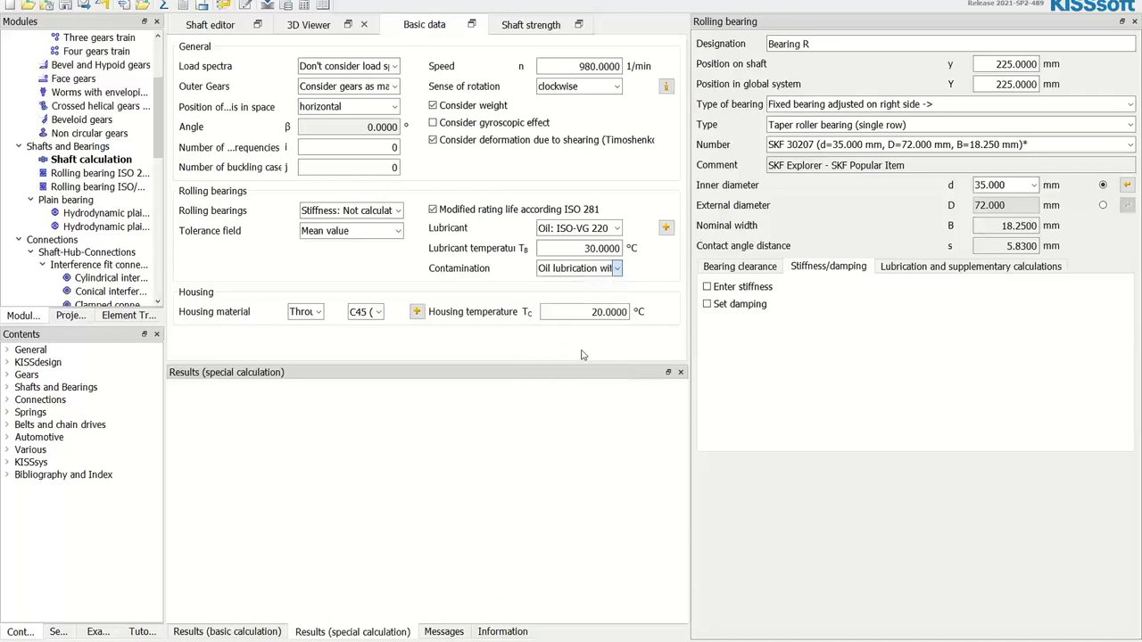
click(165, 6)
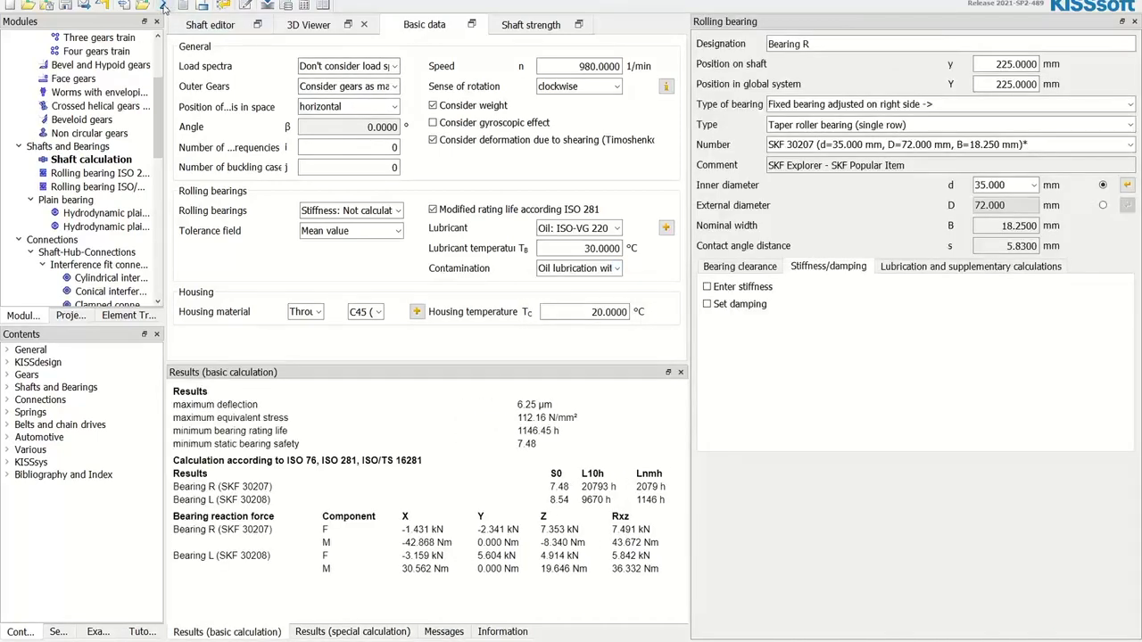
Float and re-dock the results, return to the shaft drawing, then advance to the Standardized methods slide.
double_click(348, 376)
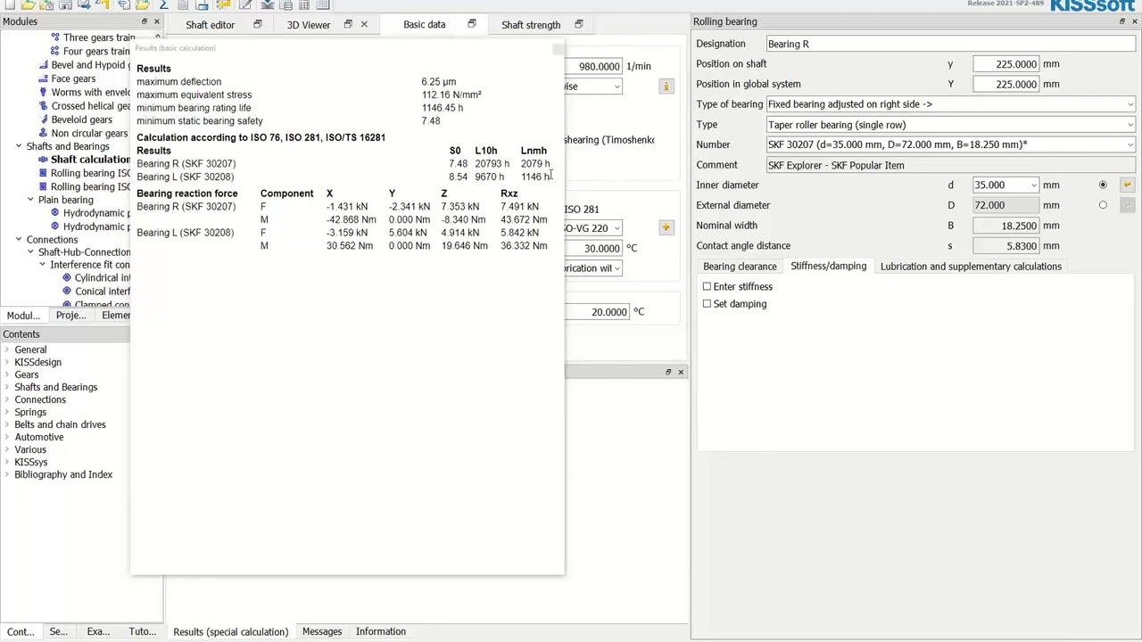
double_click(368, 49)
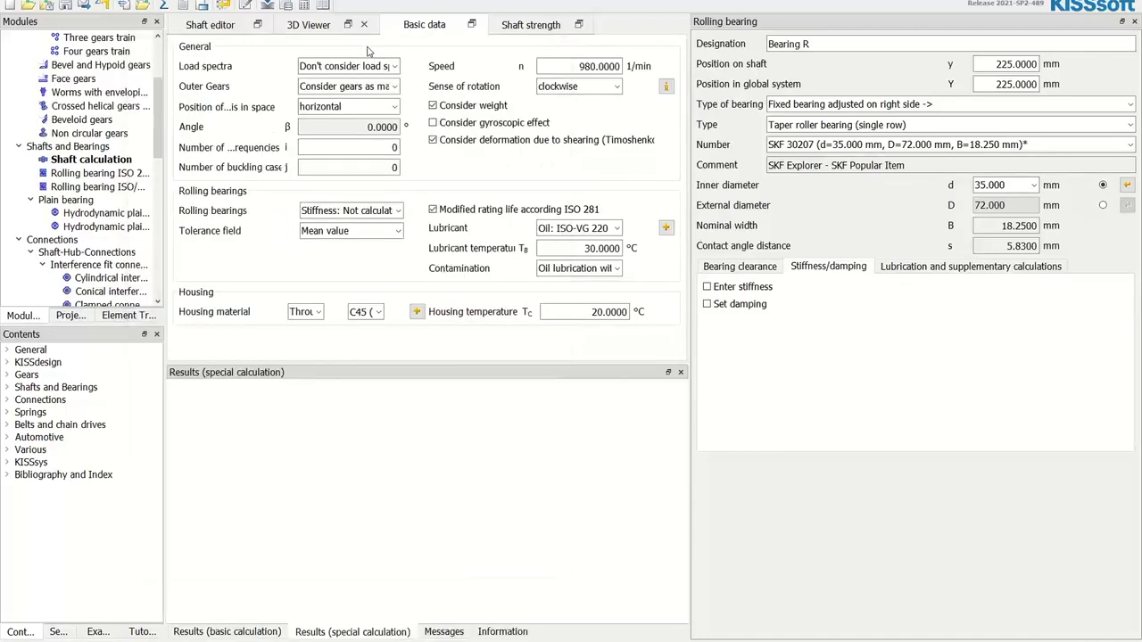
click(204, 24)
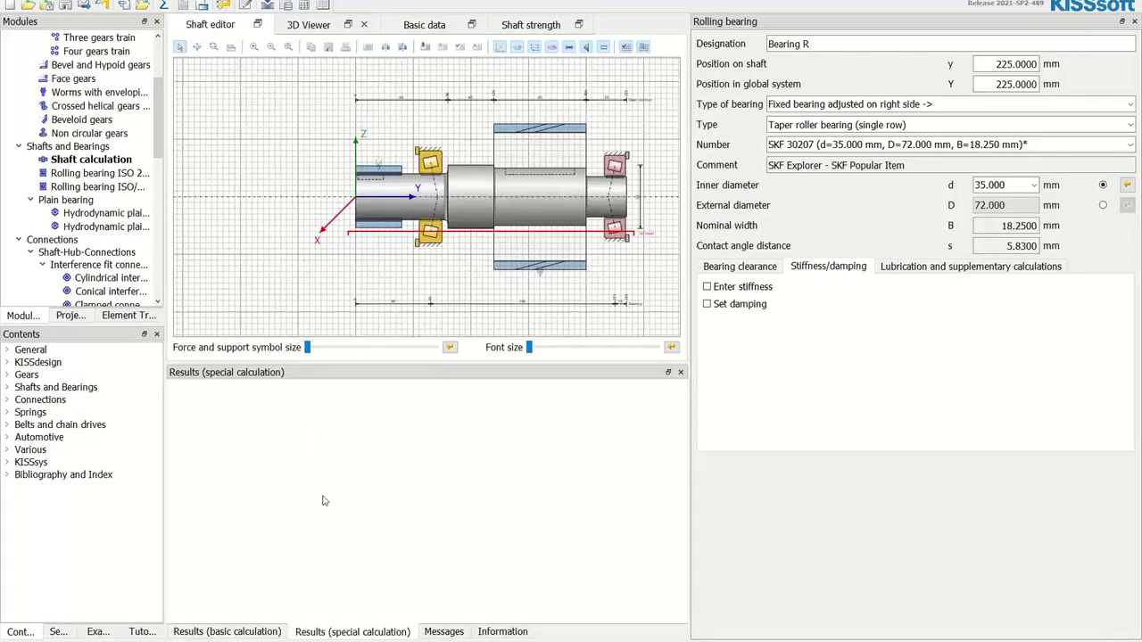
key(alt+Tab)
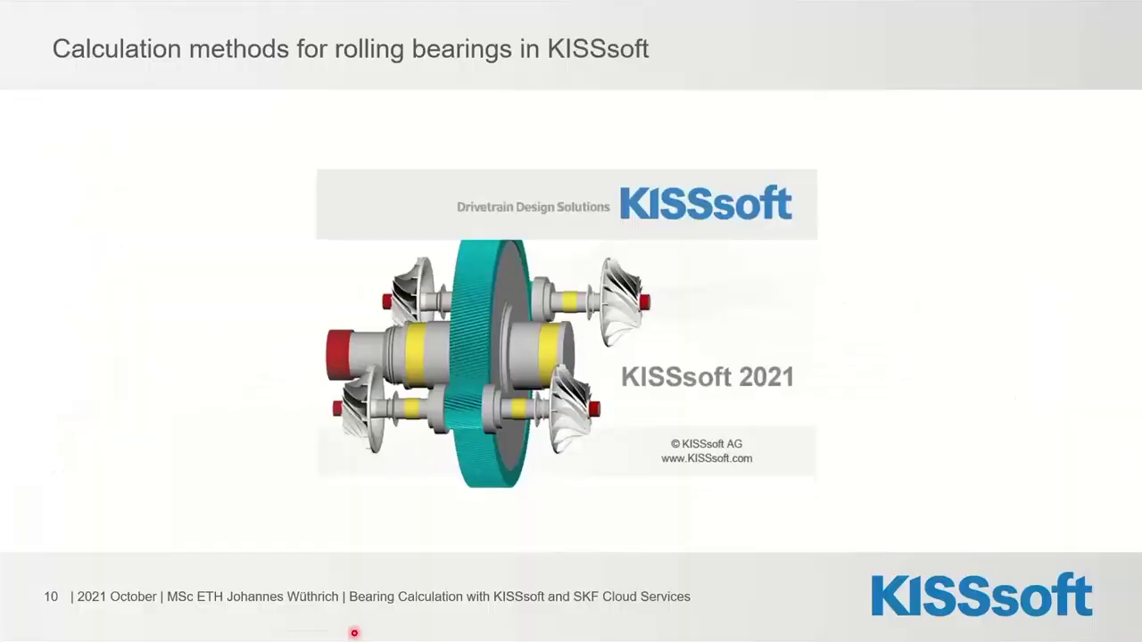
key(Right)
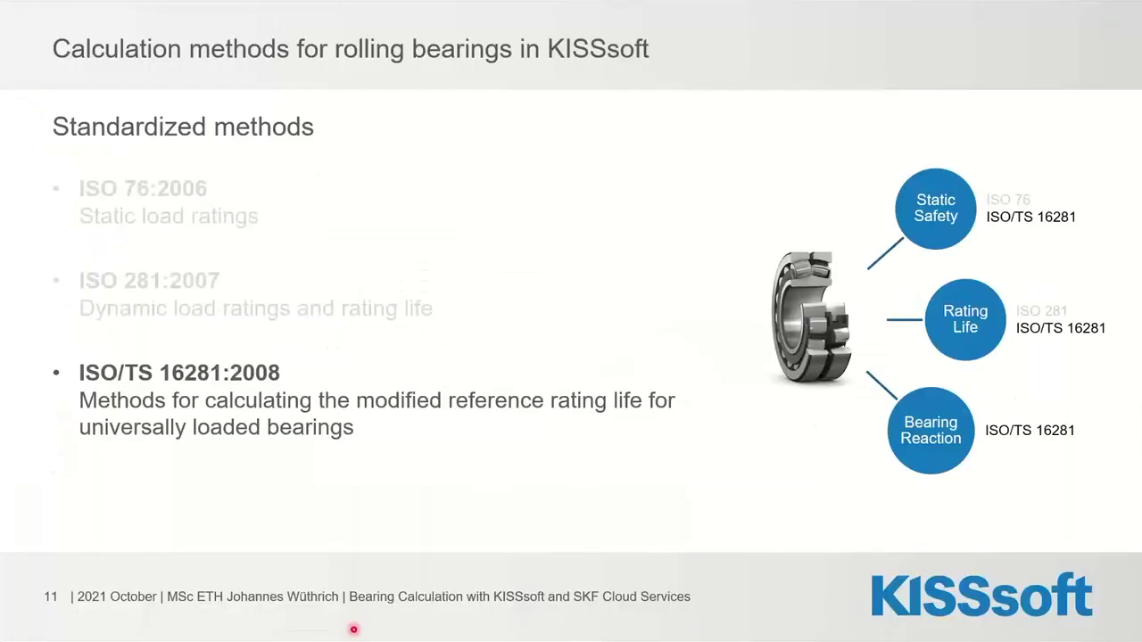
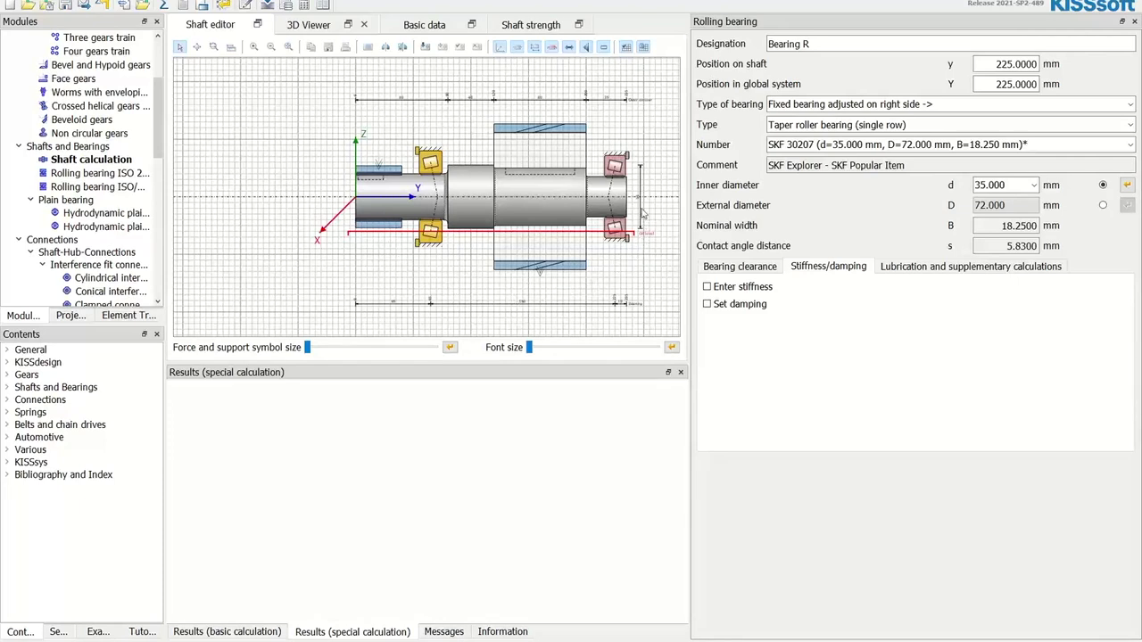
Run the shaft calculation: 6.25 µm max deflection, 112.16 N/mm² stress, 1146.45 h bearing life.
click(415, 27)
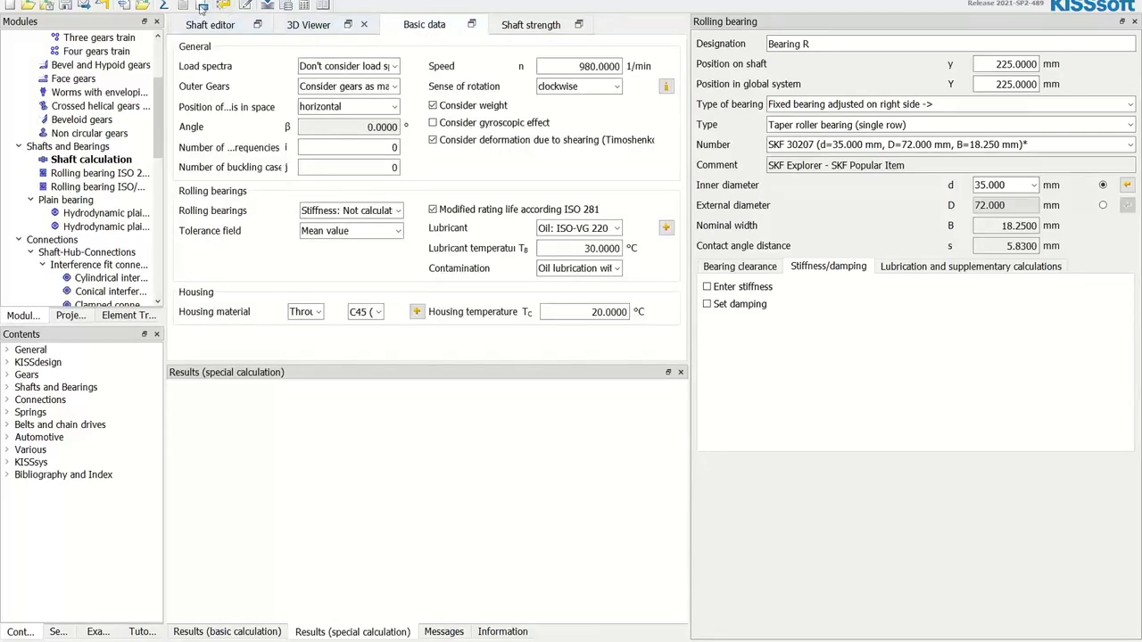
click(165, 6)
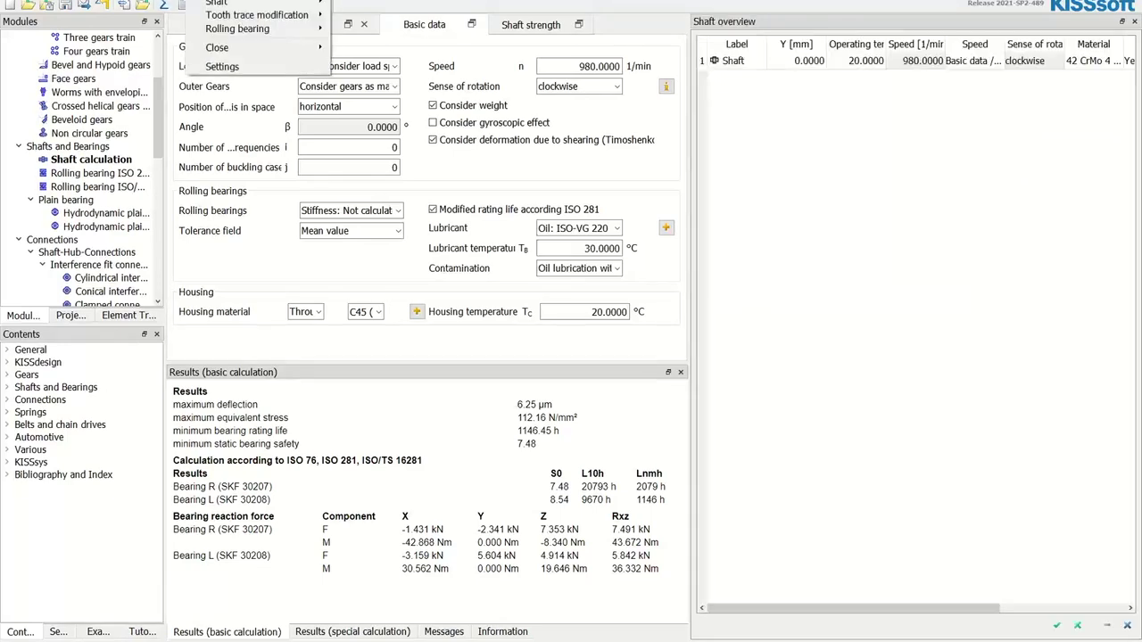
Show the Shaft Deformation diagram in a floating window moved up-left and enlarged.
mouse_move(259, 4)
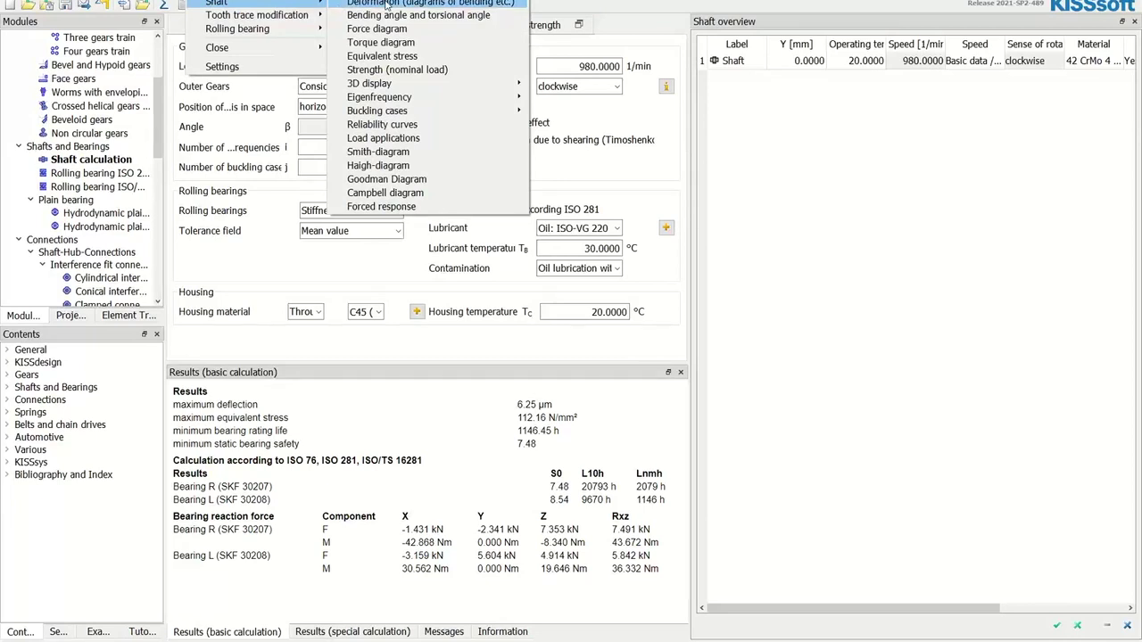
click(518, 4)
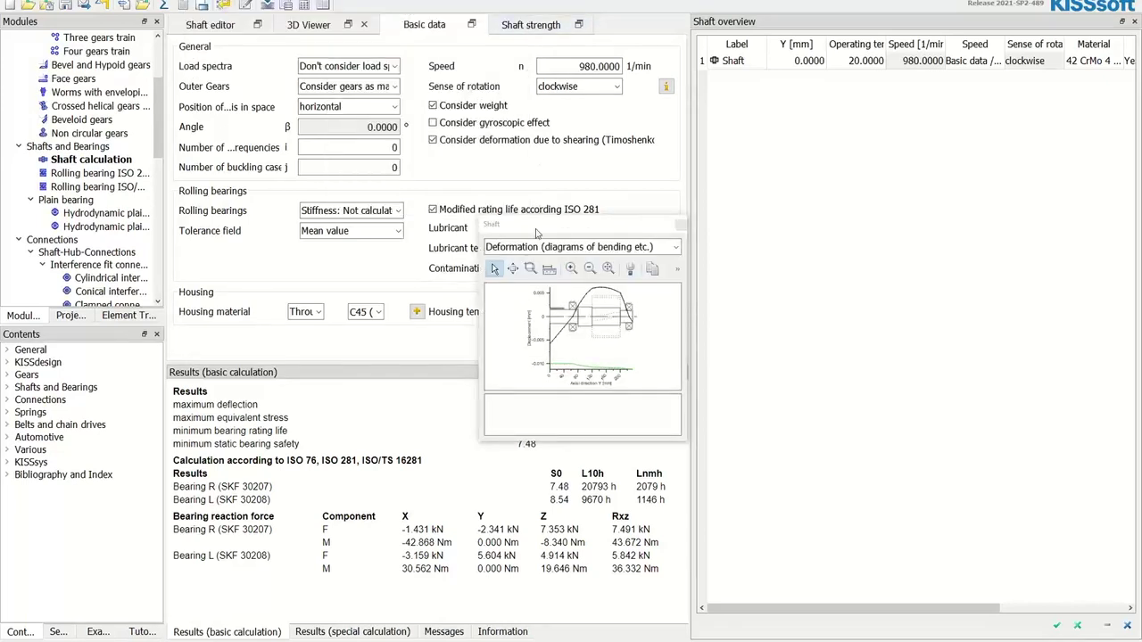
drag(537, 233, 355, 112)
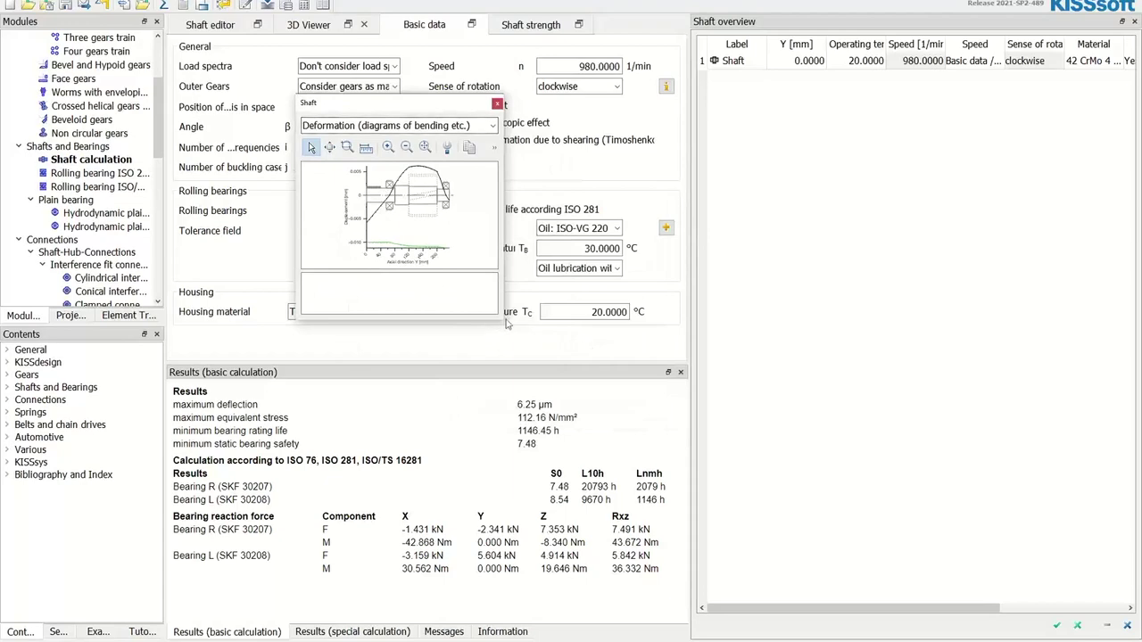
drag(500, 322, 883, 575)
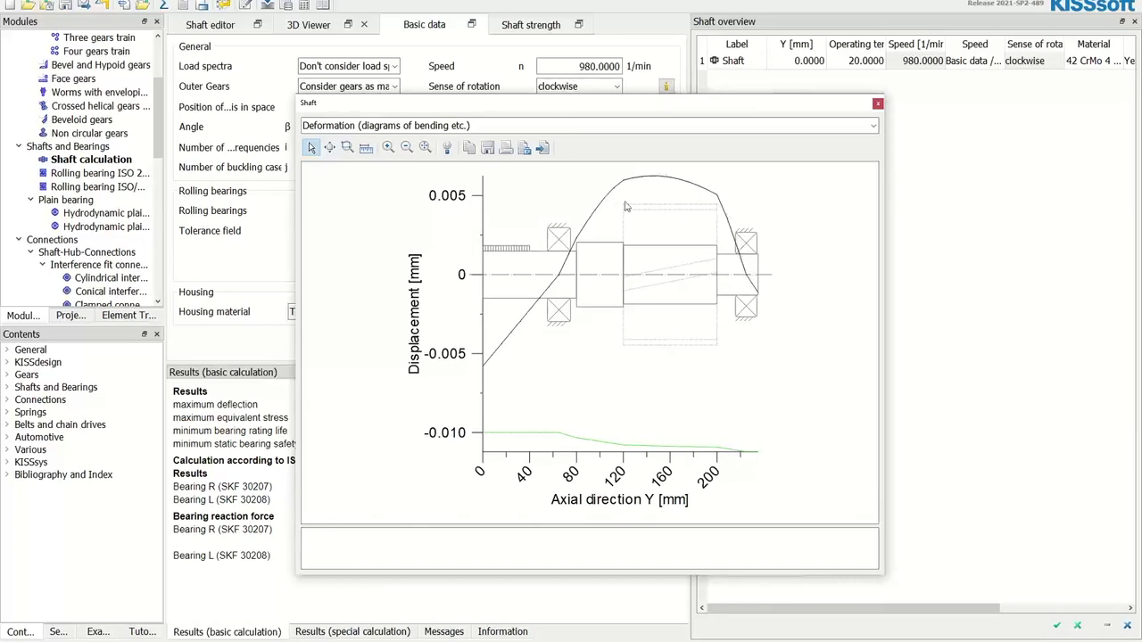
Hide the Y-component curve in the diagram properties and select the Arbitrary plane curve.
click(446, 147)
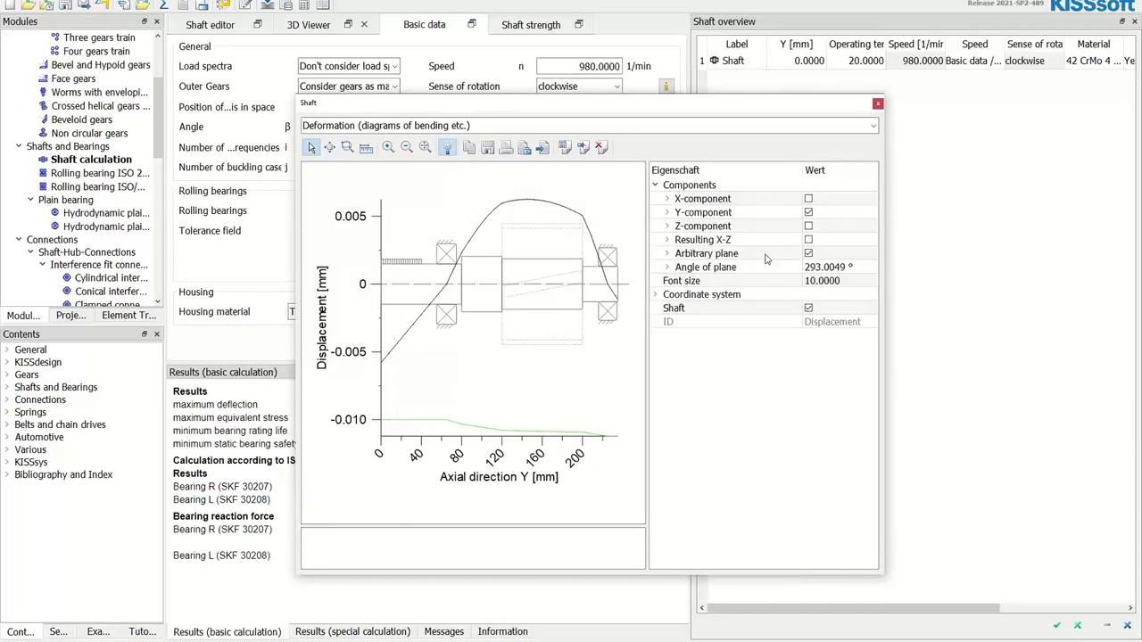
click(809, 212)
click(808, 212)
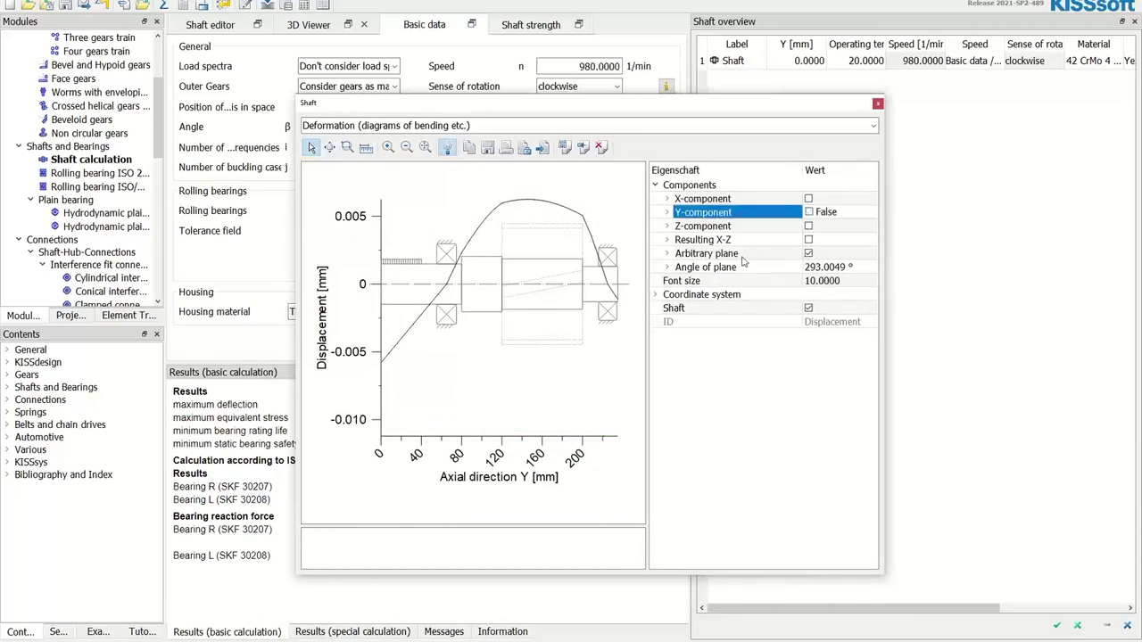
click(678, 255)
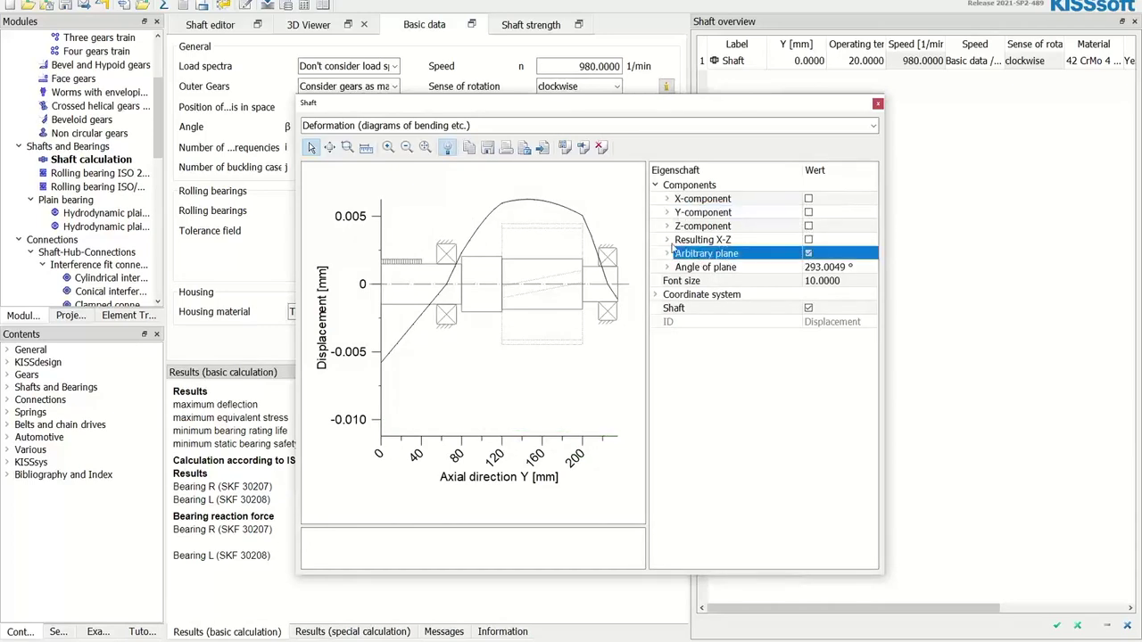
Save the Arbitrary plane curve as 'Classic' in purple, line width 2, then dock the diagram.
click(581, 148)
drag(548, 313, 678, 314)
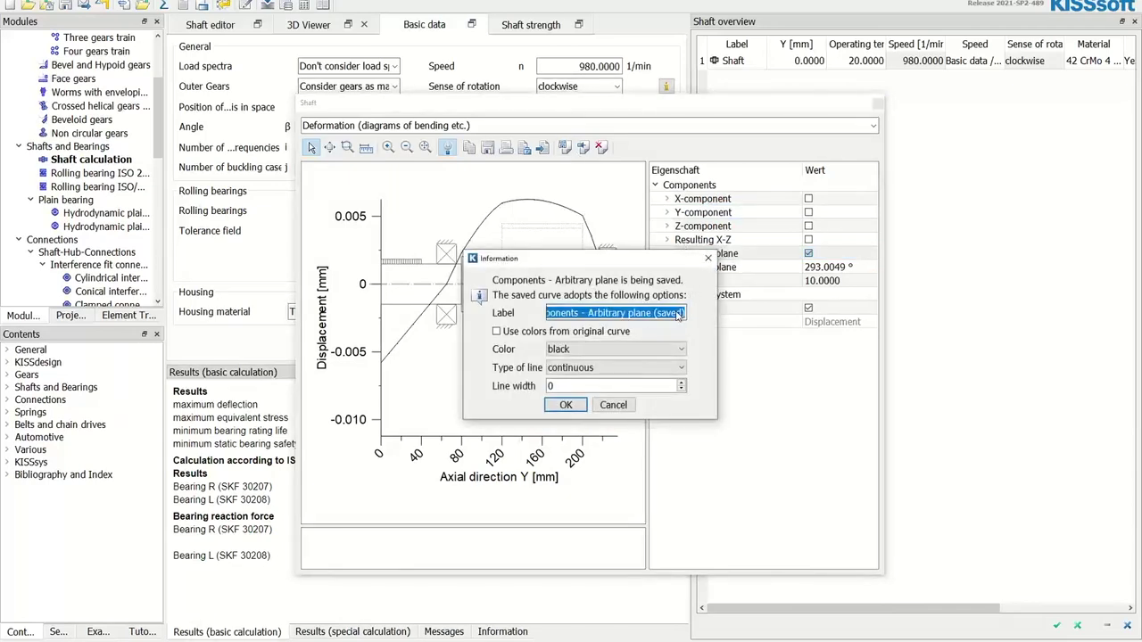
text(Classic)
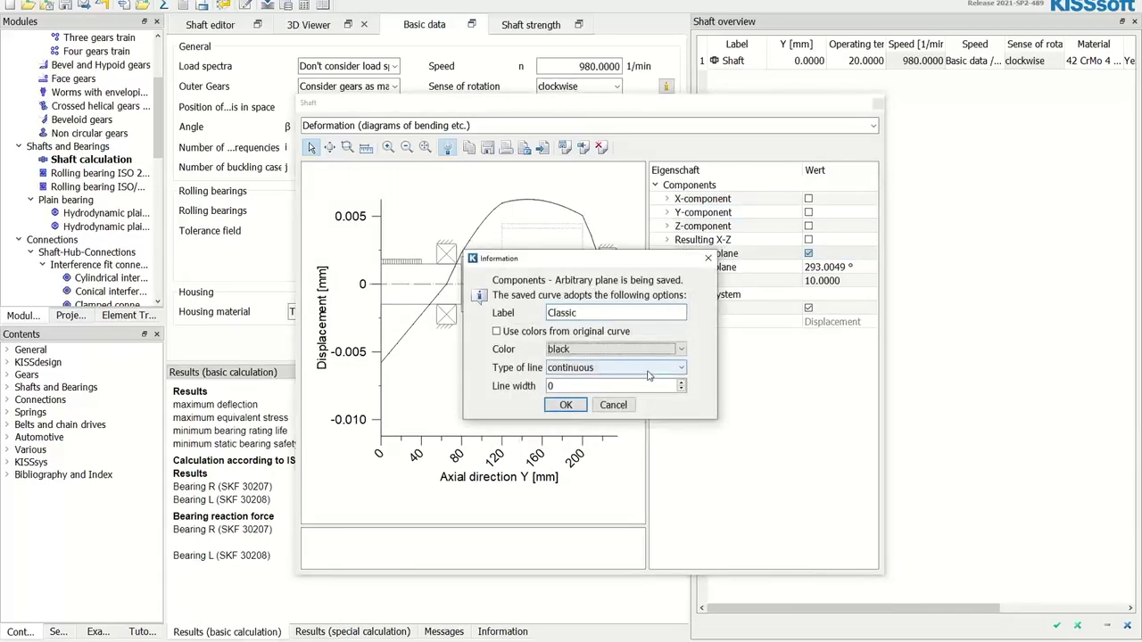
click(622, 349)
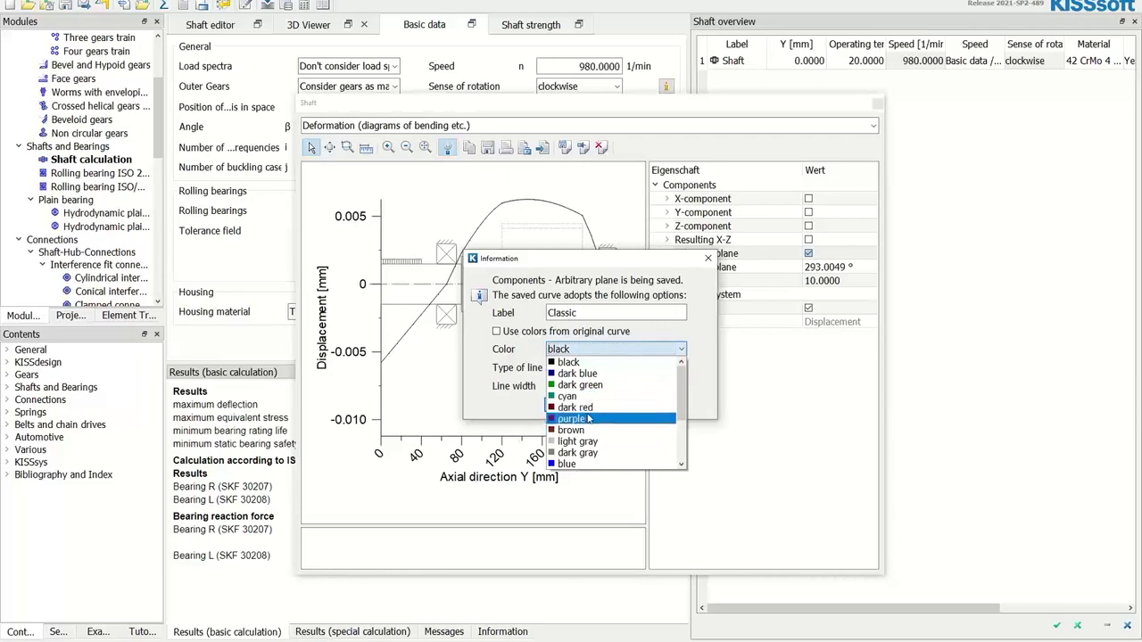
click(615, 410)
double_click(556, 385)
text(2)
click(565, 405)
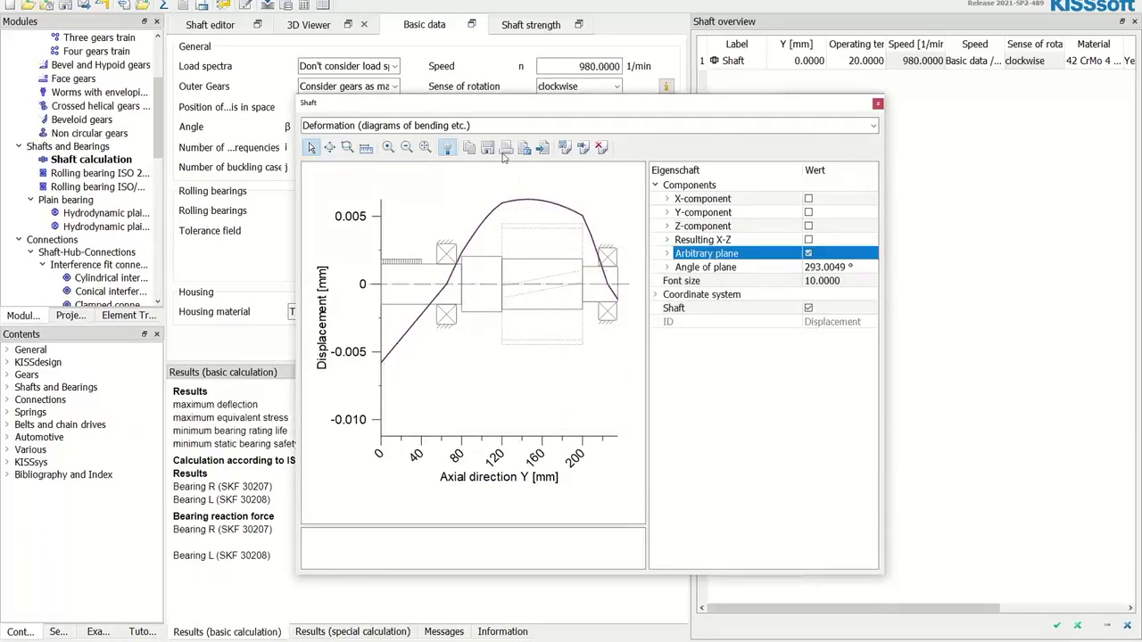
double_click(463, 110)
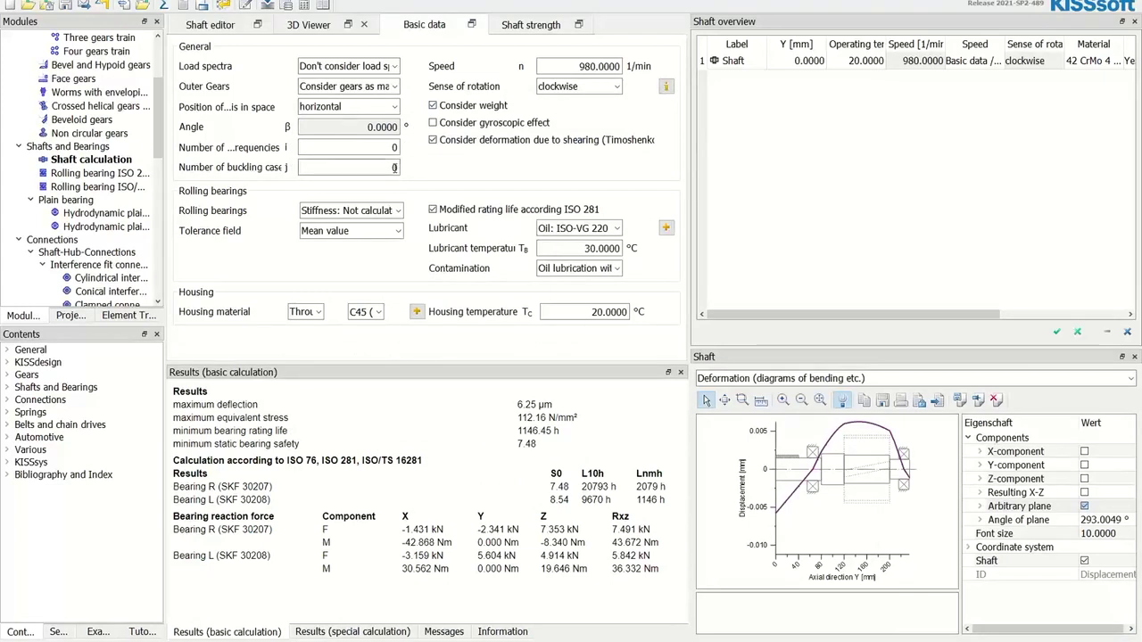
Use ISO/TS 16281 bearing stiffness without ISO 281 modified life and recalculate (32.54 µm deflection).
click(381, 211)
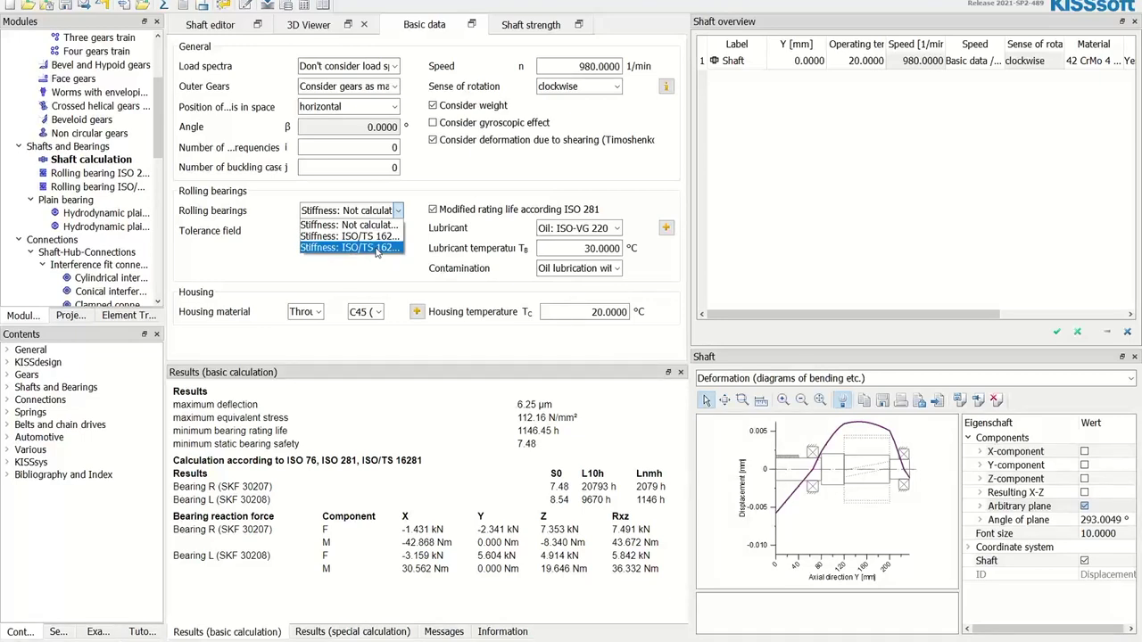
click(376, 251)
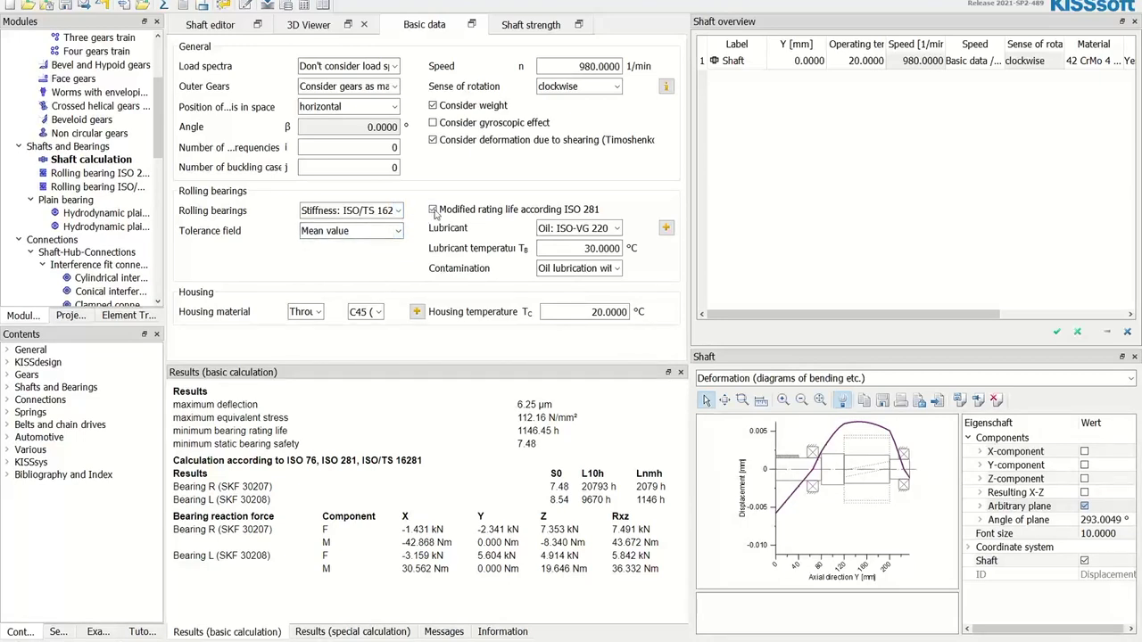
click(433, 211)
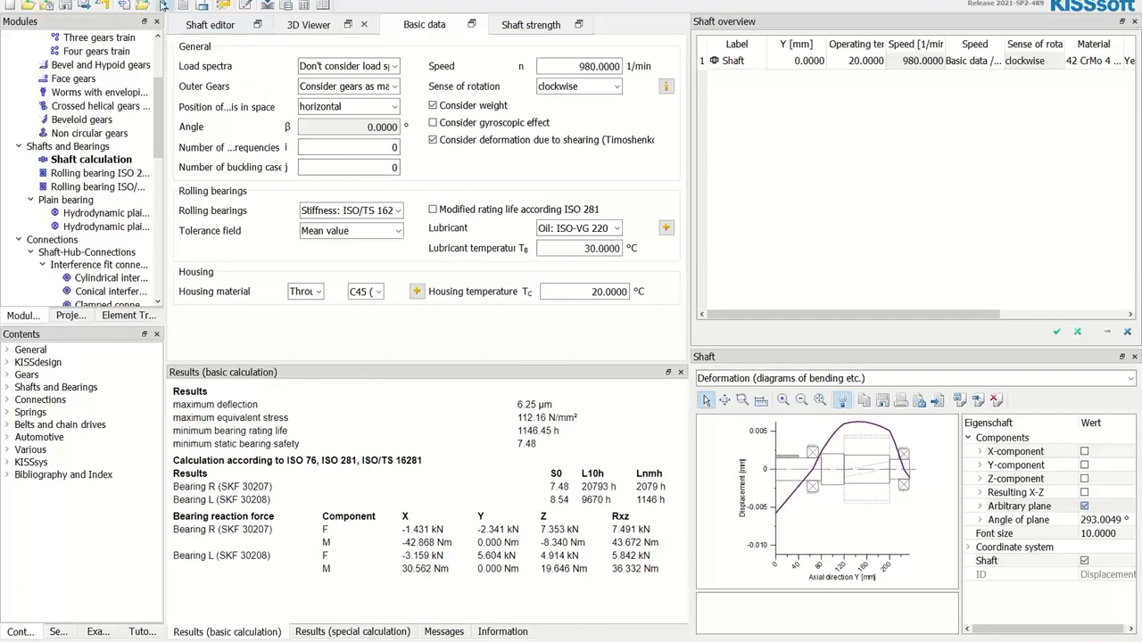
click(163, 6)
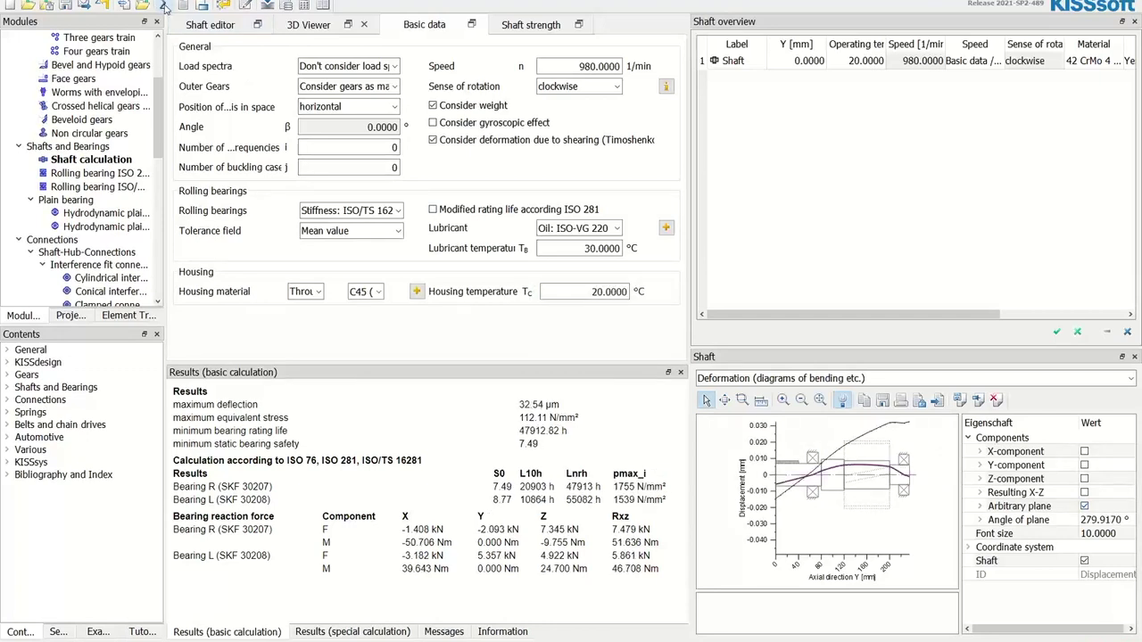
Undock the deformation diagram, then move it up-left and enlarge it.
double_click(719, 361)
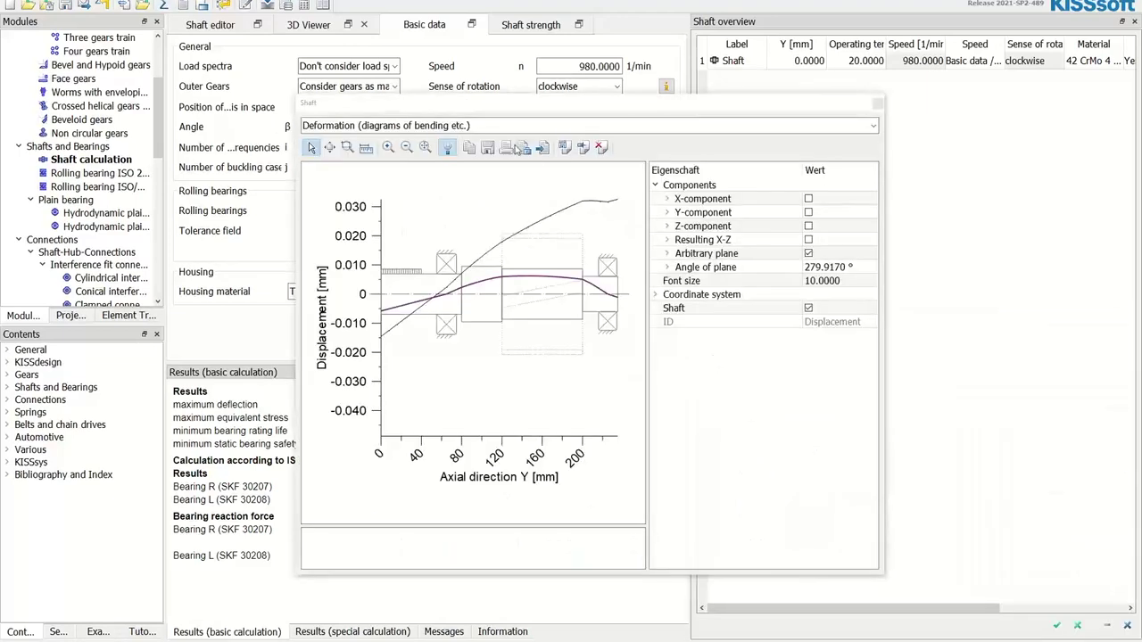
drag(488, 105, 393, 50)
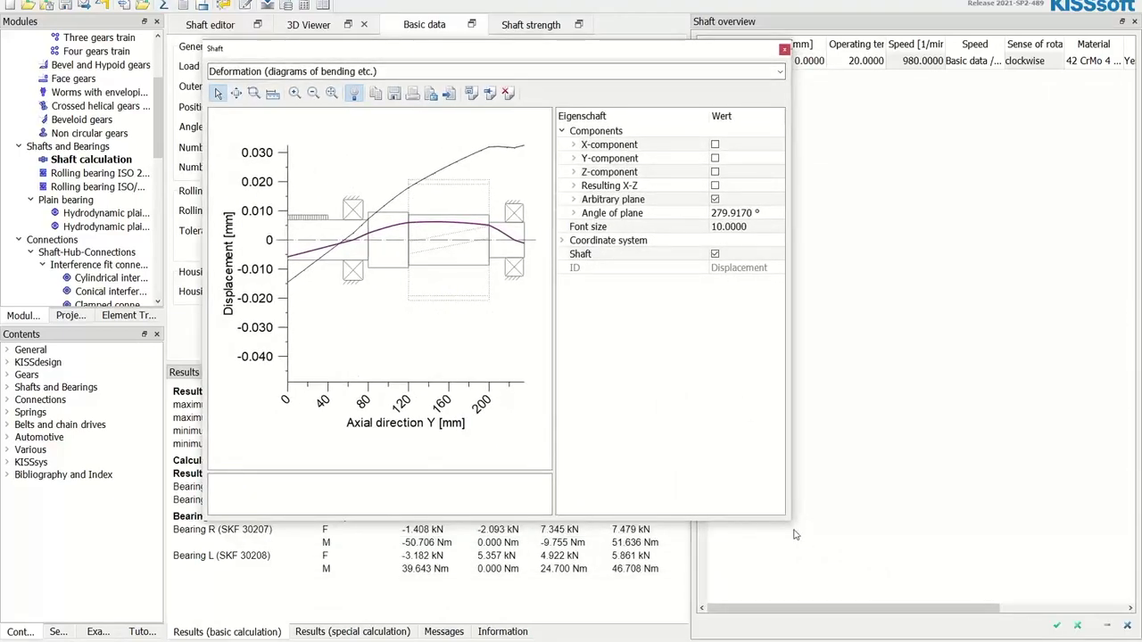
drag(787, 518, 833, 580)
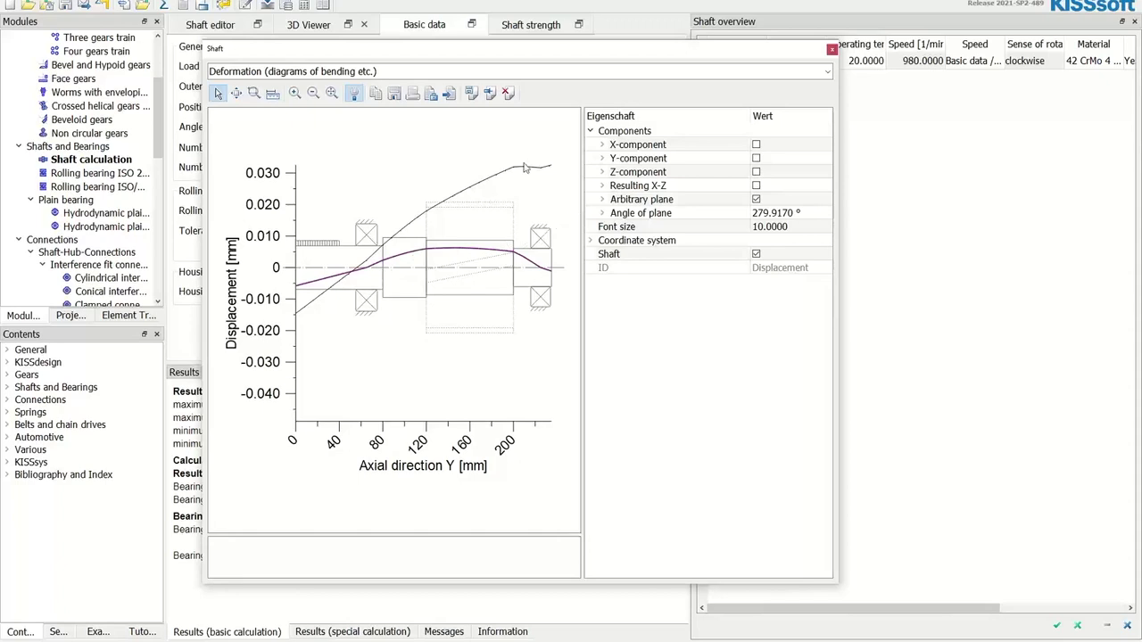
Make the new Arbitrary plane curve blue with line width 2, then dock the diagram.
click(604, 200)
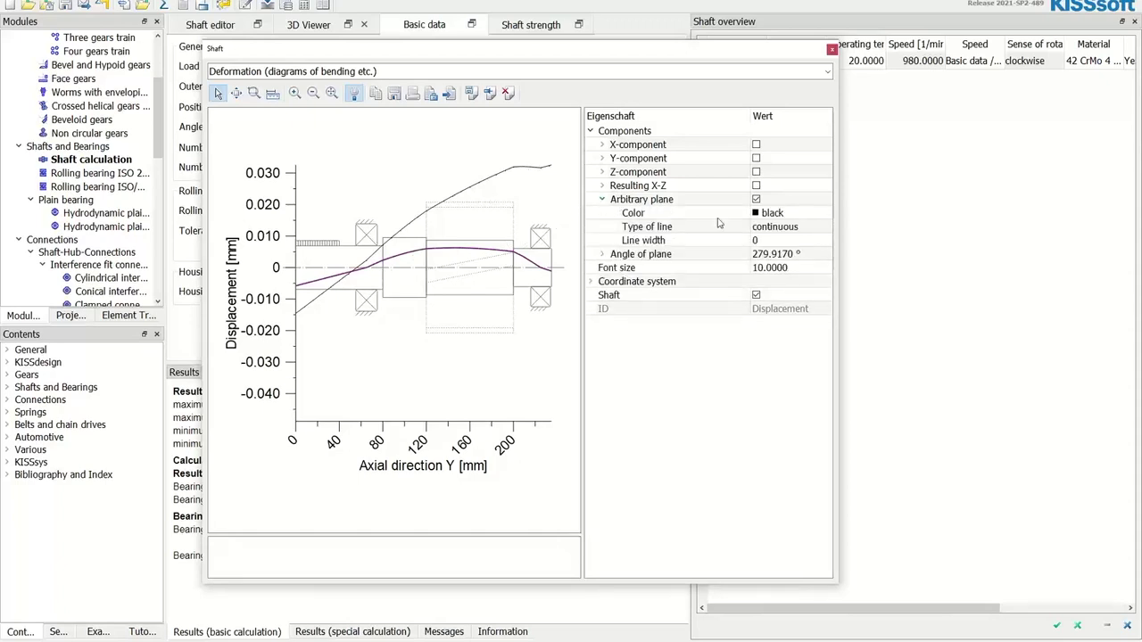
click(772, 216)
click(809, 215)
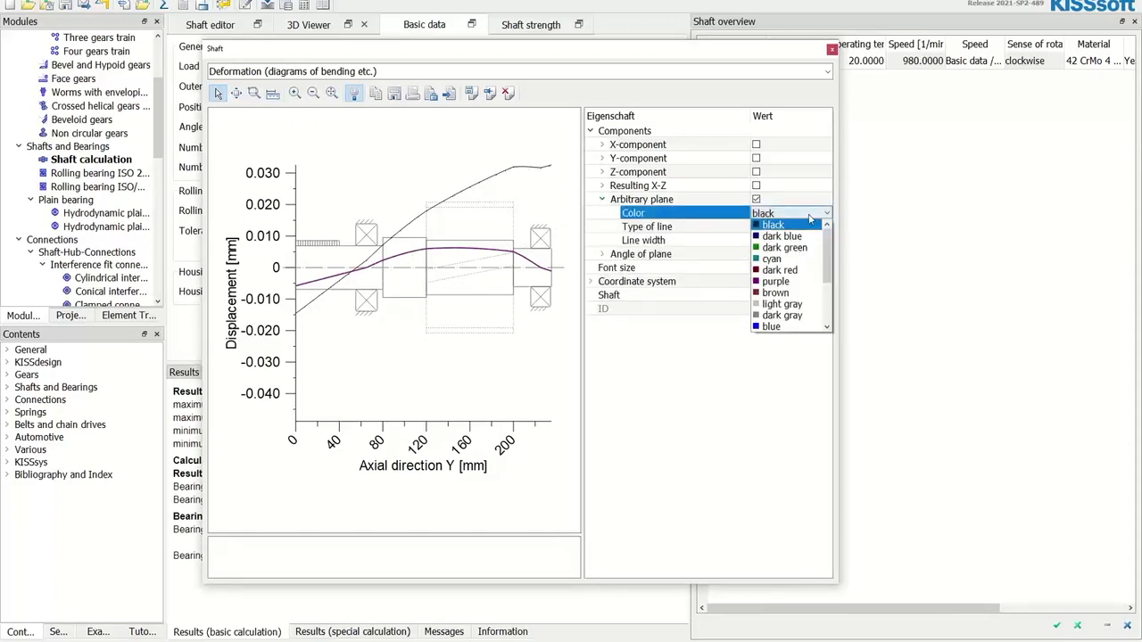
click(771, 326)
click(734, 241)
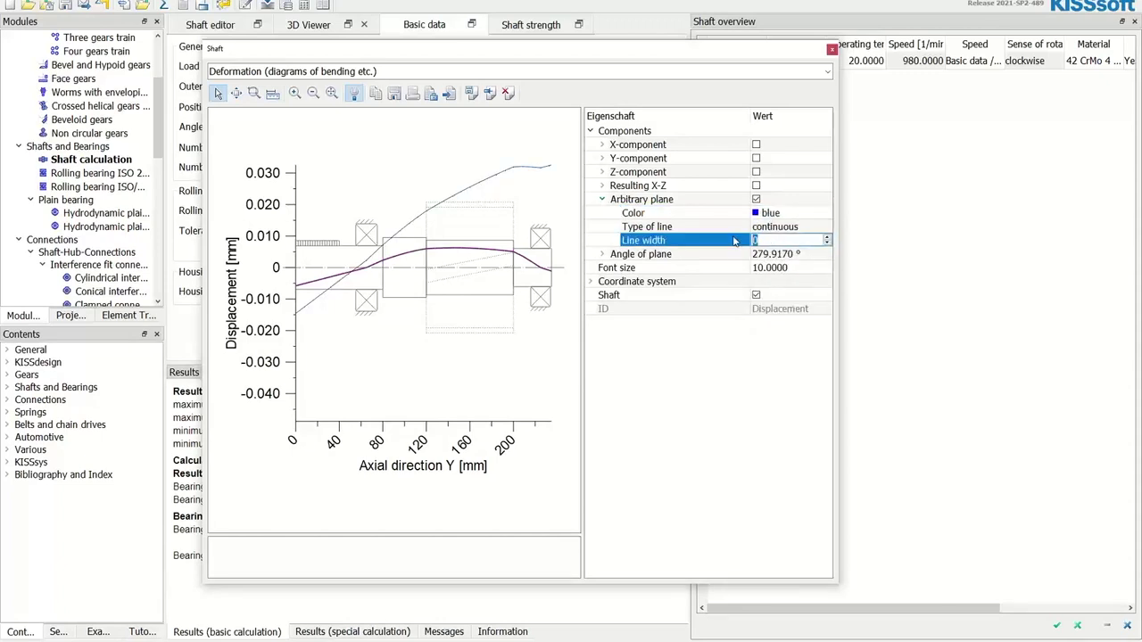
text(2)
key(Return)
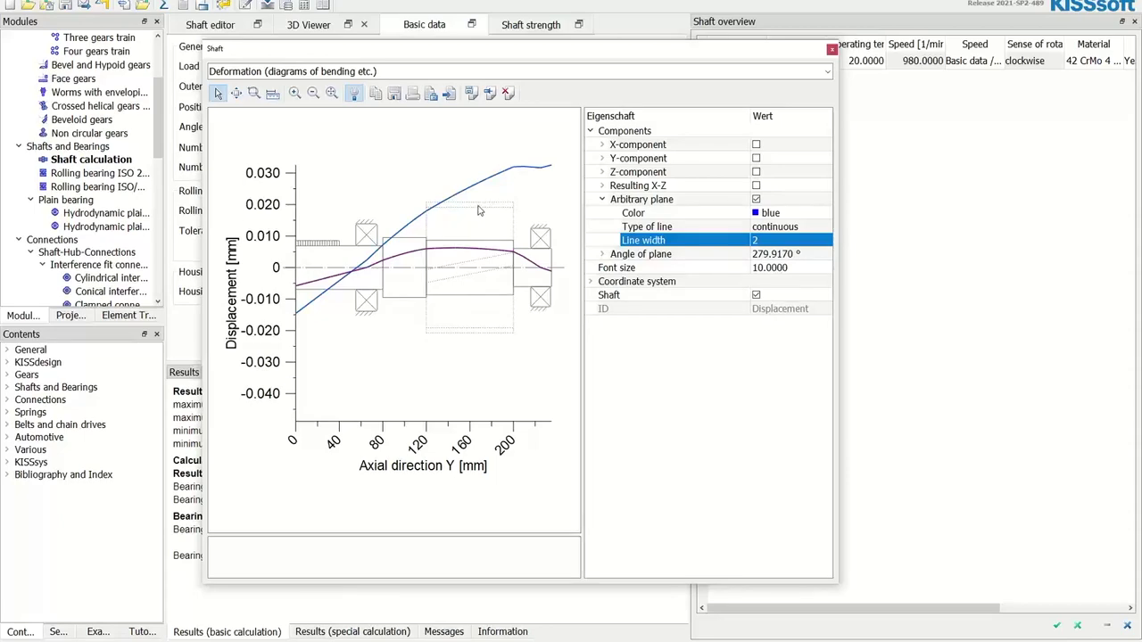
double_click(403, 54)
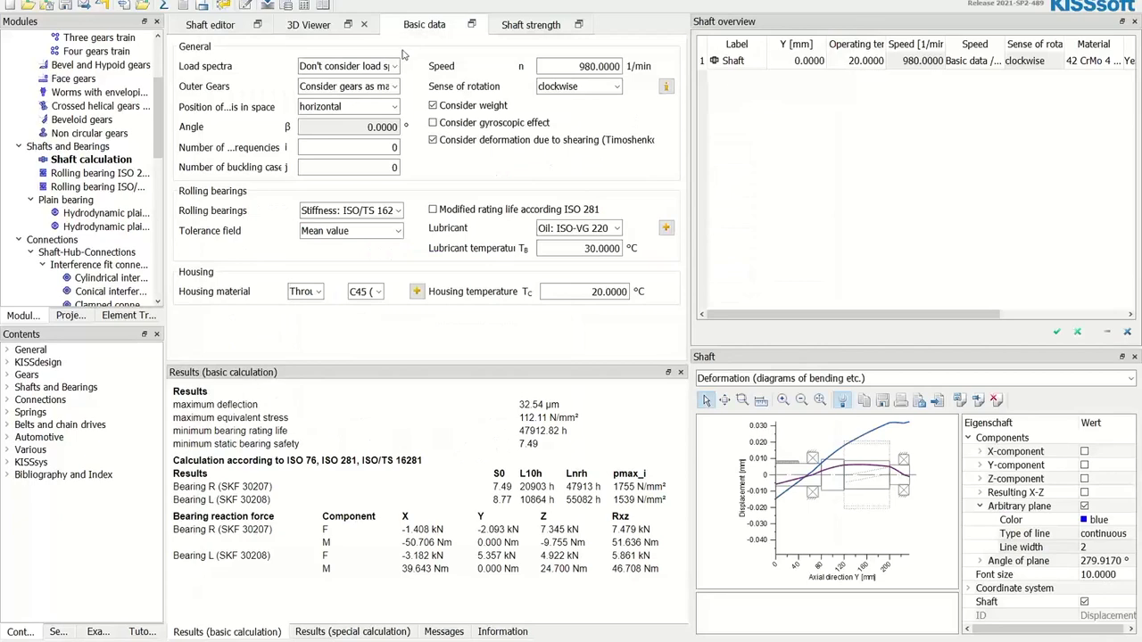
Float the Results (basic calculation) panel in its own window.
double_click(382, 373)
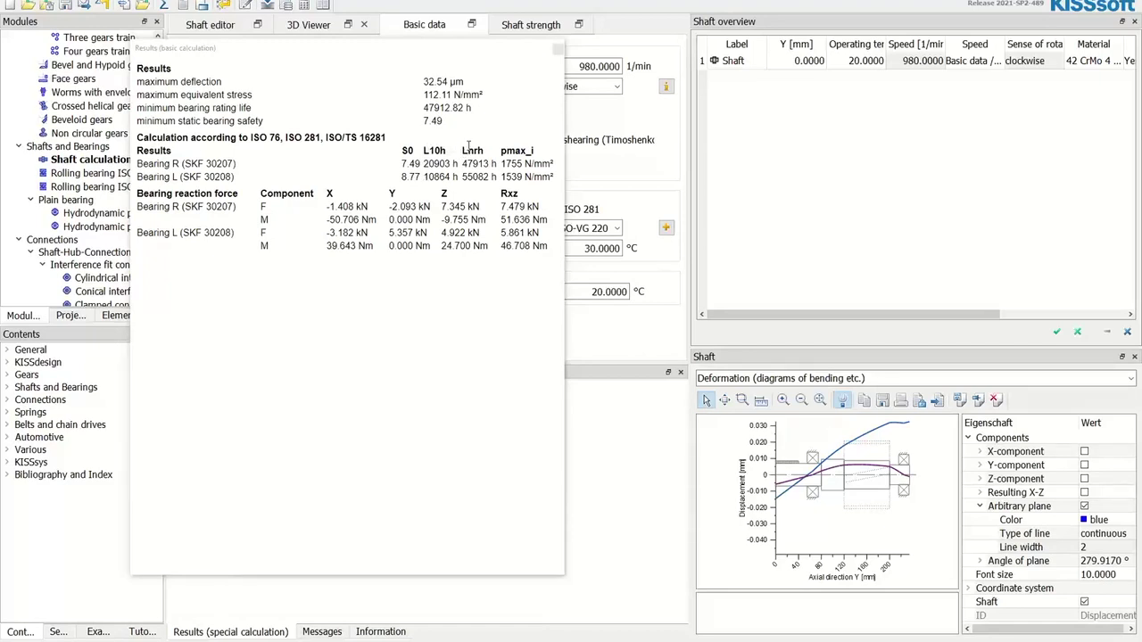
Widen the results, highlight Bearing L's Lnrh and L10h lives and the ISO/TS 16281 heading, then re-dock.
drag(564, 139, 674, 142)
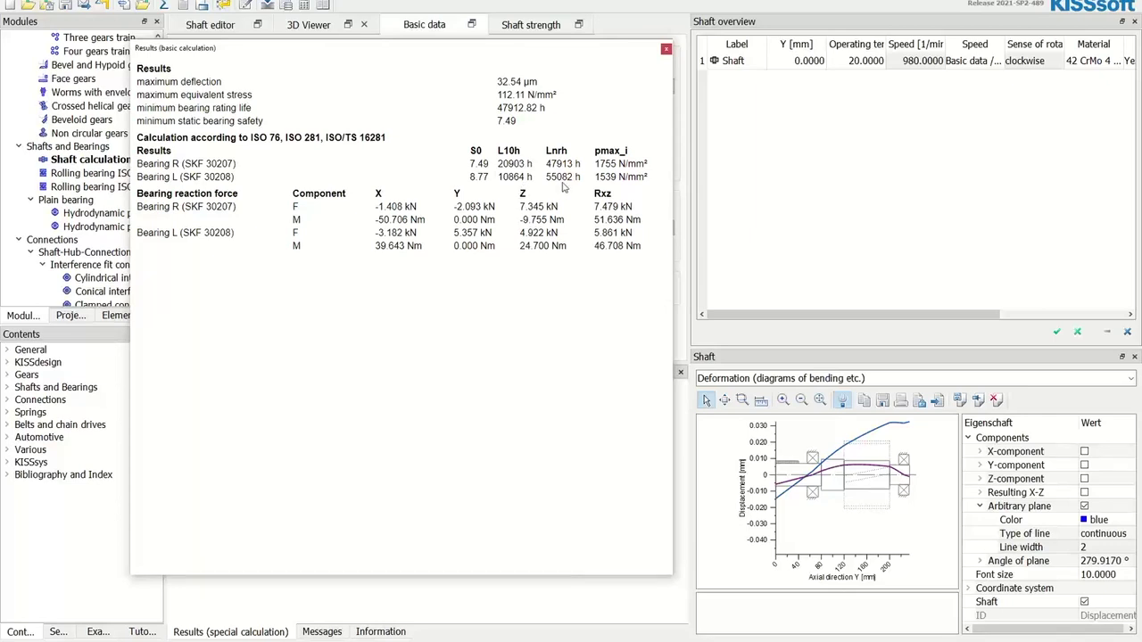
drag(577, 178, 568, 178)
click(535, 183)
drag(526, 178, 541, 177)
click(523, 176)
drag(326, 137, 387, 137)
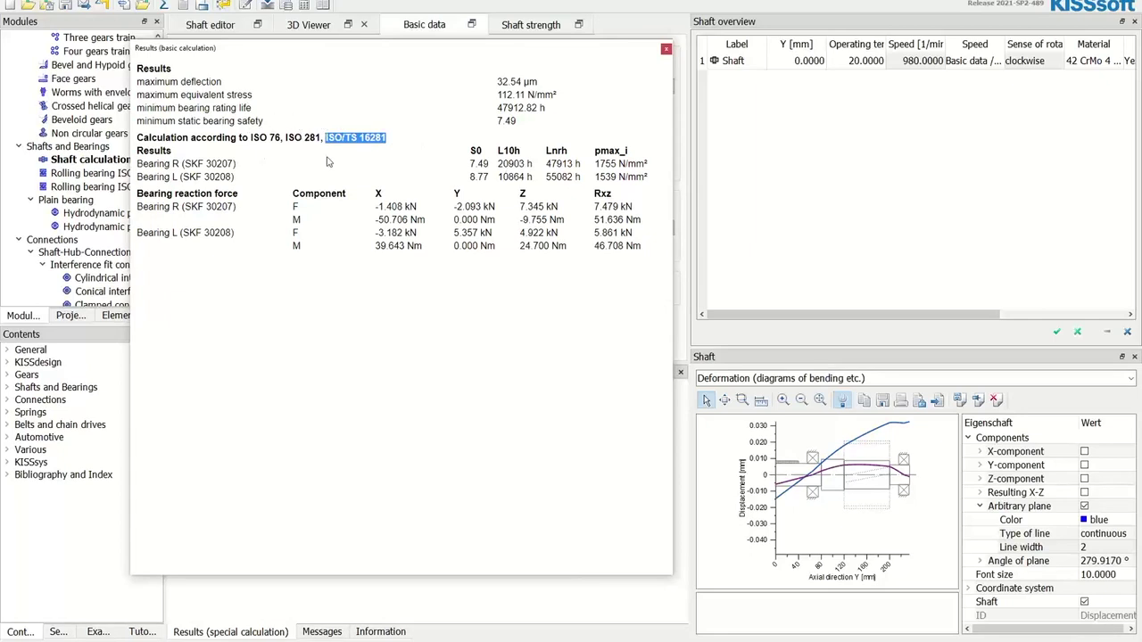
double_click(326, 50)
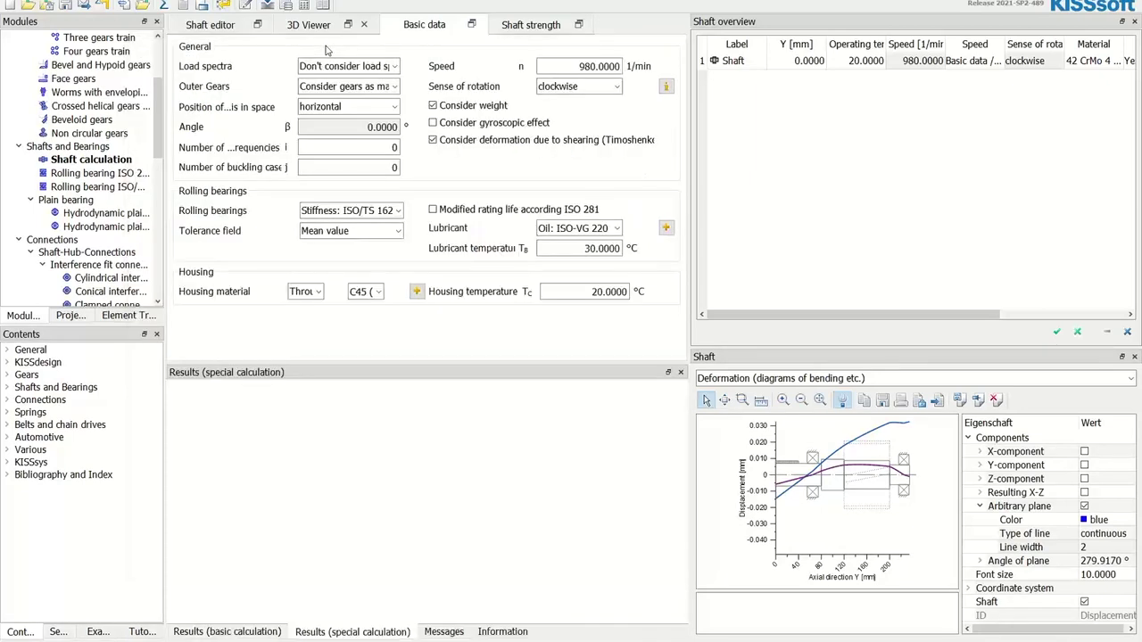
Reselect ISO/TS 16281 bearing stiffness and return to the Shaft editor view.
click(353, 212)
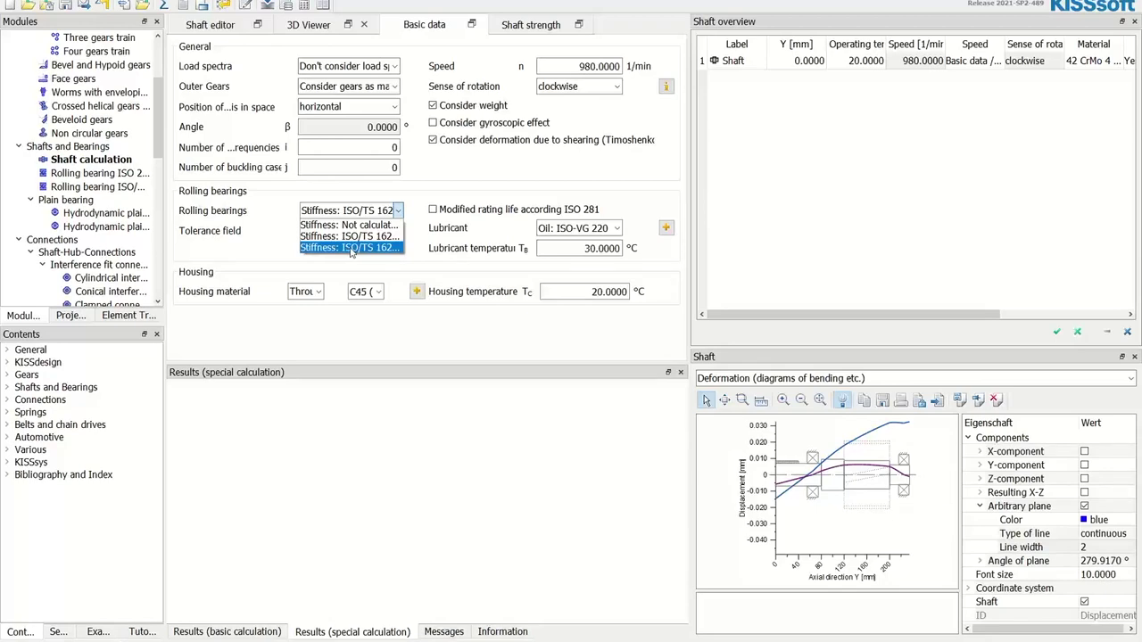
click(350, 248)
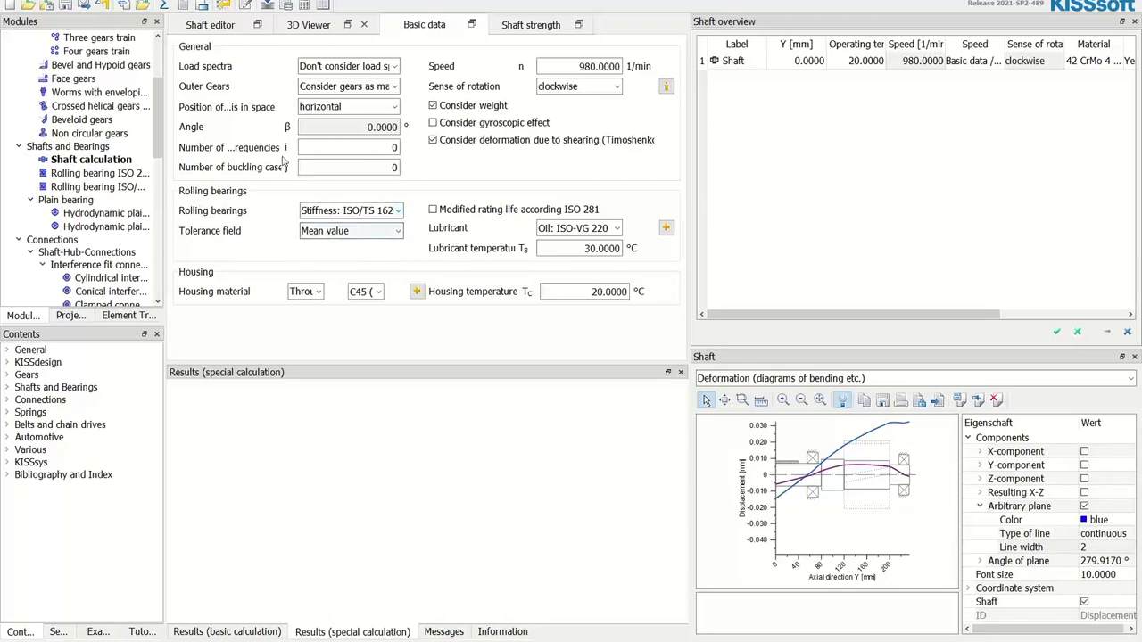
click(211, 26)
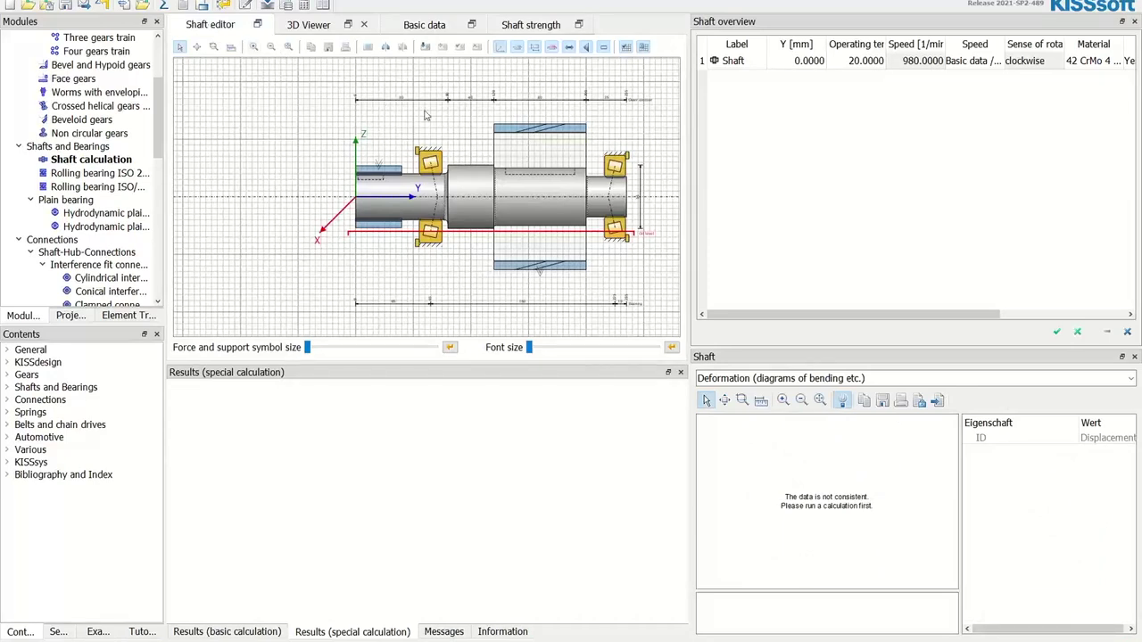
Select Bearing R (SKF 30207 at y = 225 mm), close the deformation panel, and show its clearance settings.
click(614, 166)
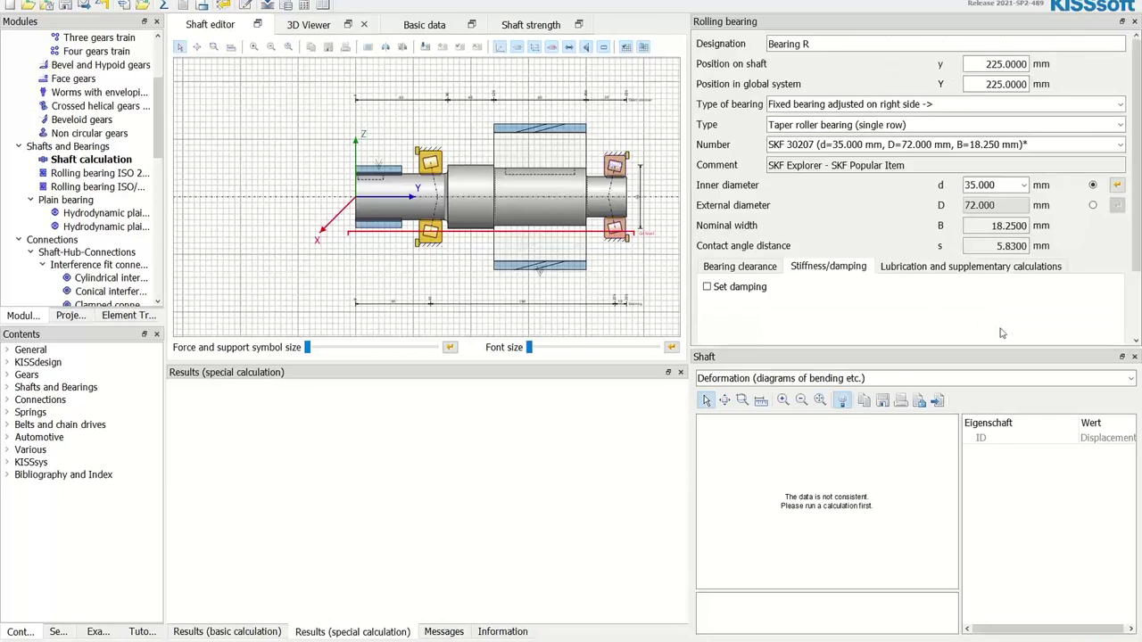
click(1136, 357)
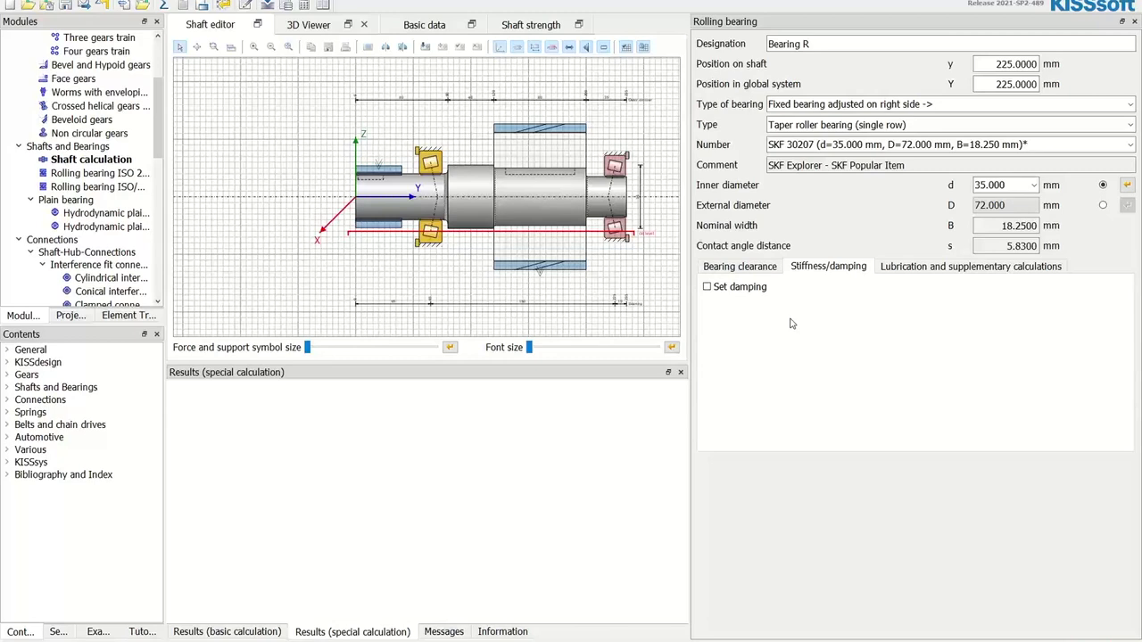
click(759, 268)
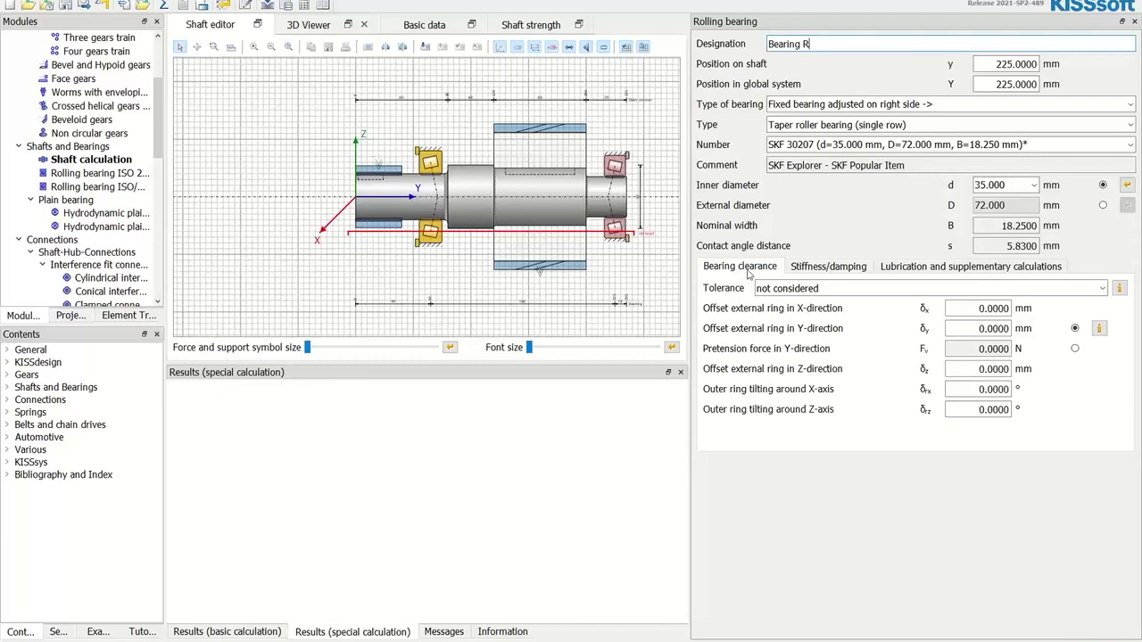
Set Bearing R's tolerance to DIN 620:1988 PN and its shaft fit to tolerance k6.
click(788, 290)
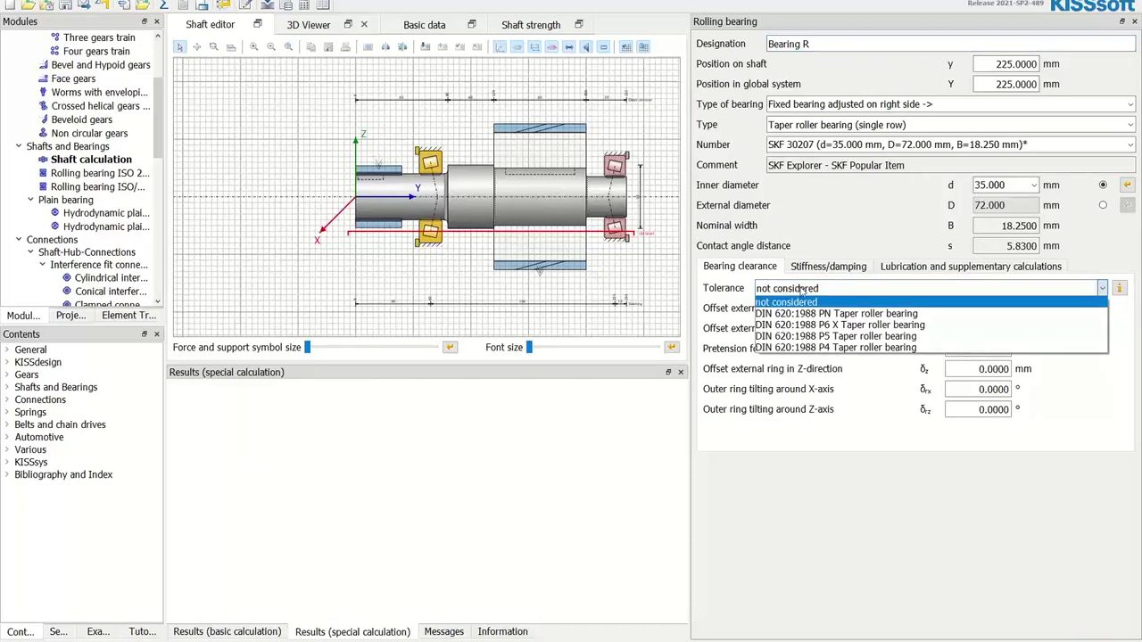
click(838, 314)
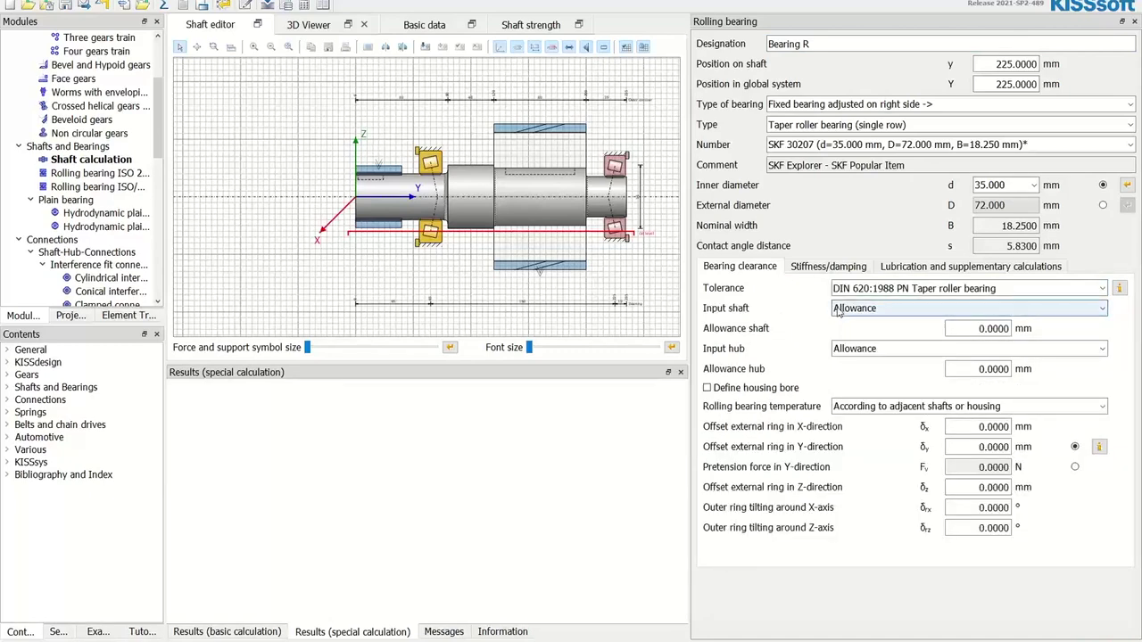
click(893, 310)
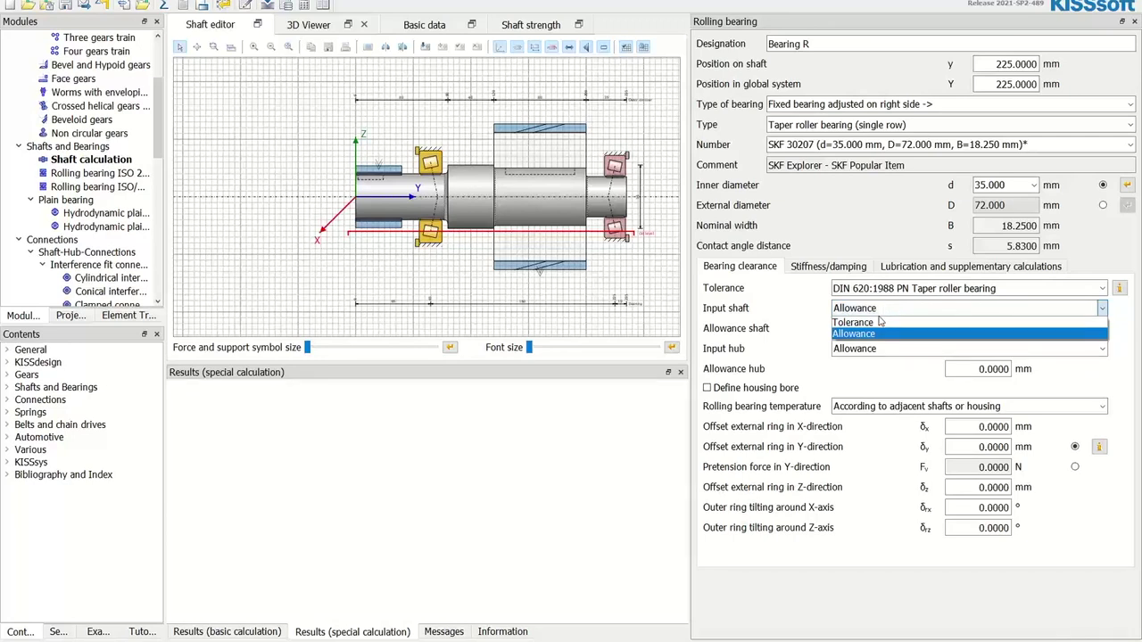
click(883, 322)
click(950, 328)
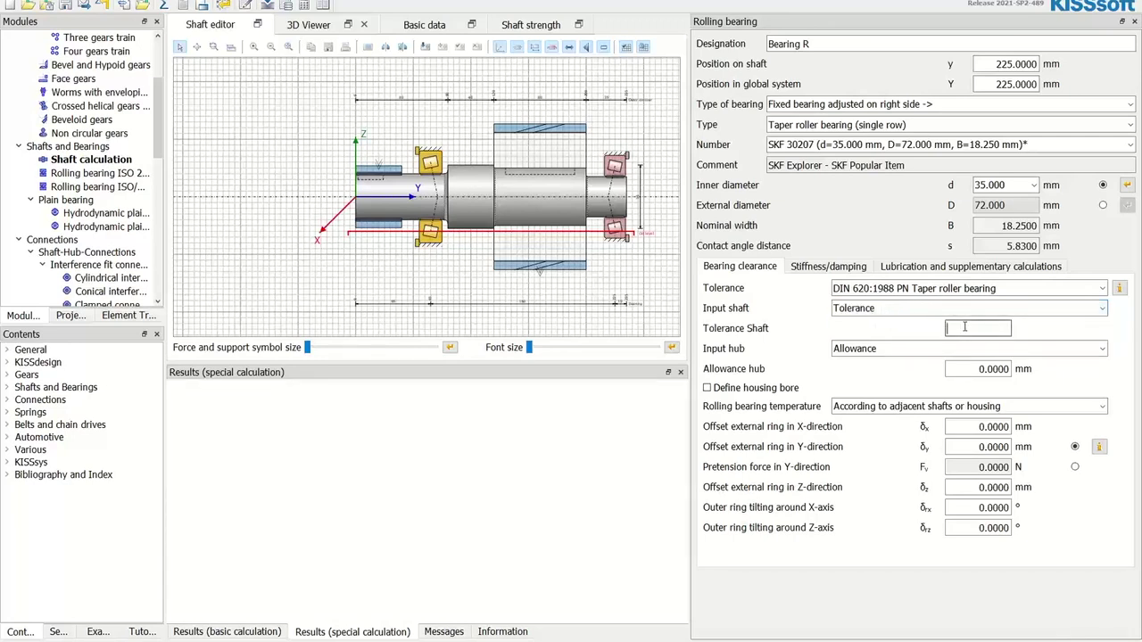
text(k6)
Set the hub fit to tolerance K6.
click(923, 348)
click(921, 363)
click(974, 368)
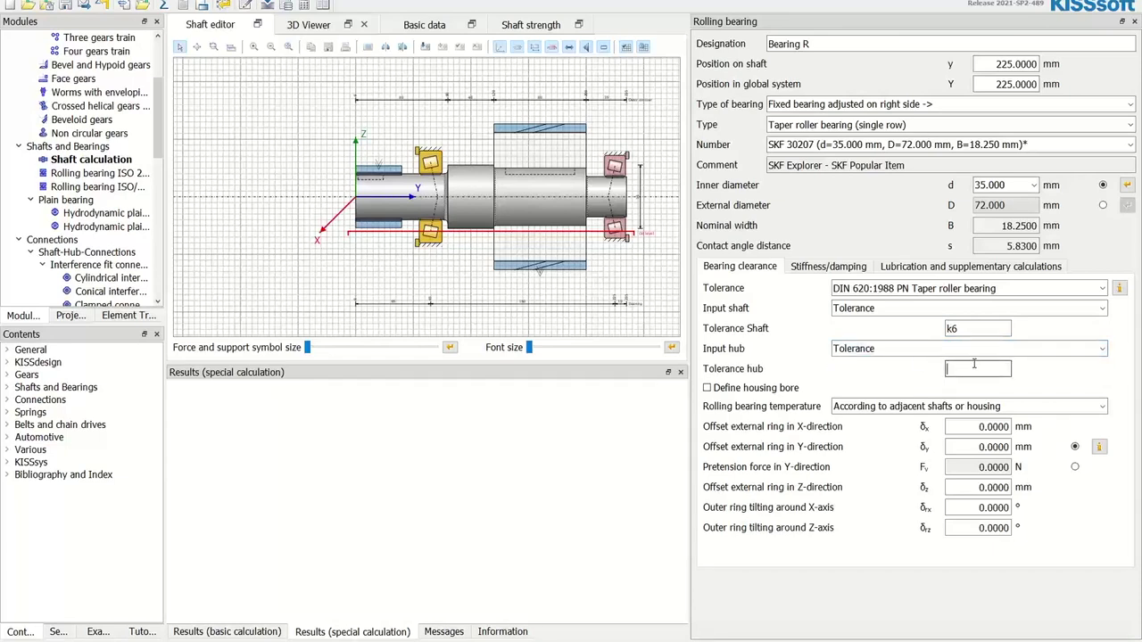
text(K6)
click(852, 406)
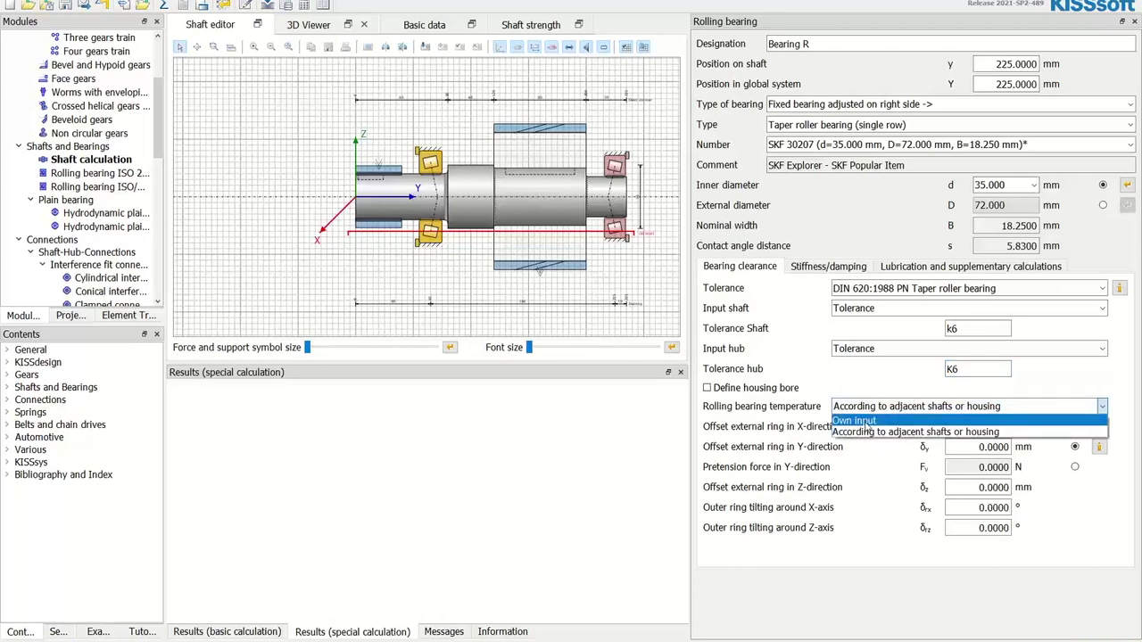
Keep bearing temperature 'According to adjacent shafts or housing' and recalculate, giving 26.38 µm maximum deflection.
click(864, 429)
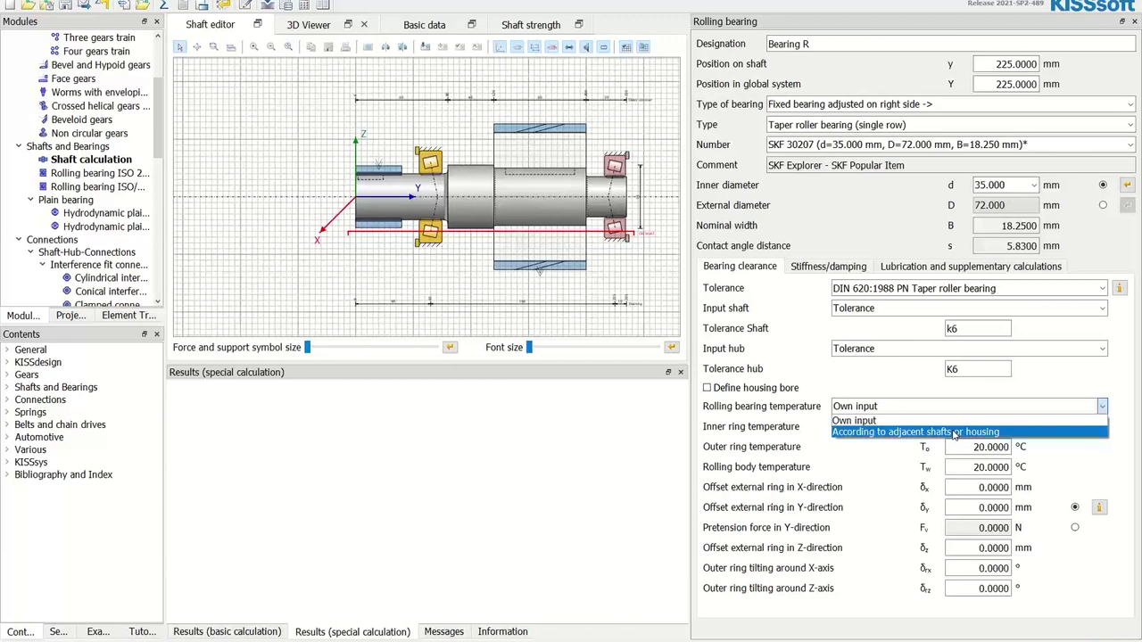
click(953, 433)
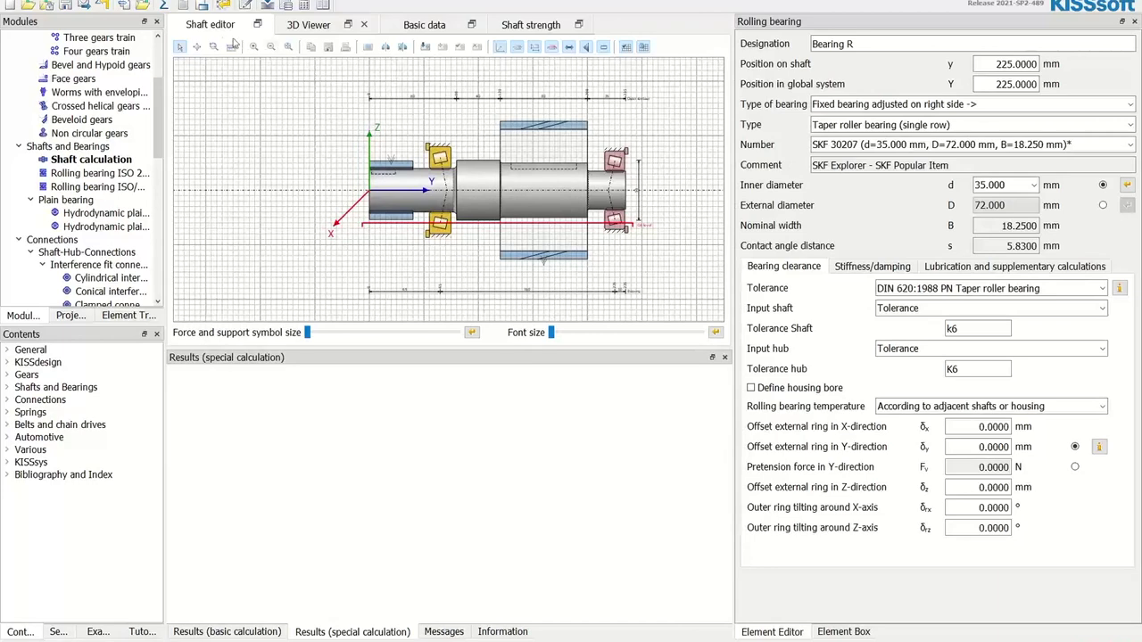
click(165, 7)
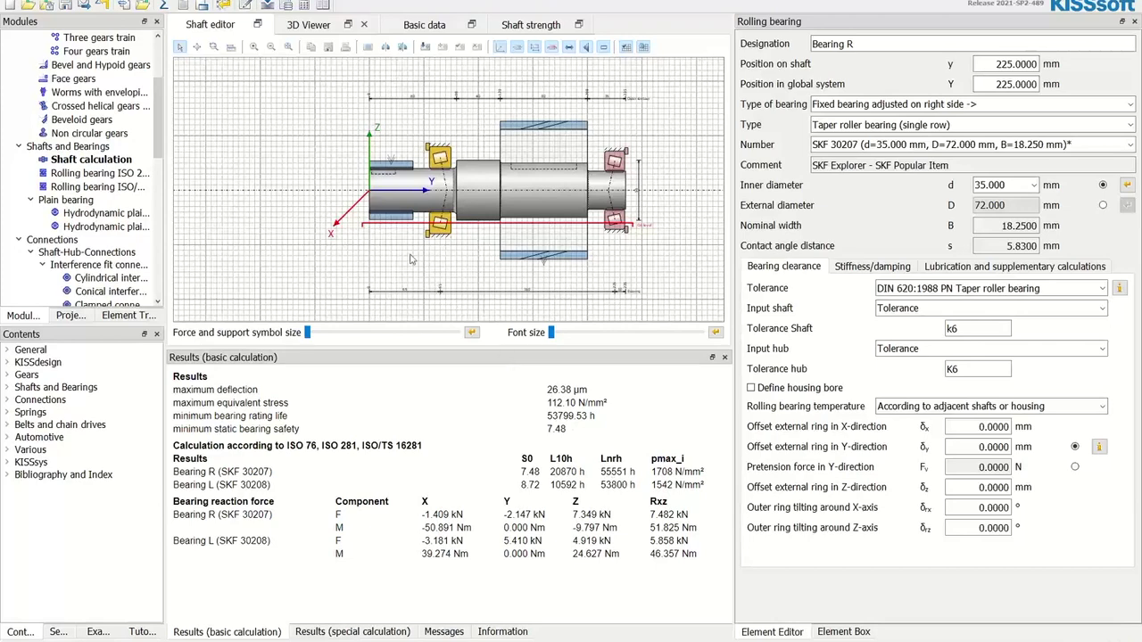
Show the rolling bearing's 3D load distribution via Graphics > Rolling bearing and move its window aside.
click(210, 4)
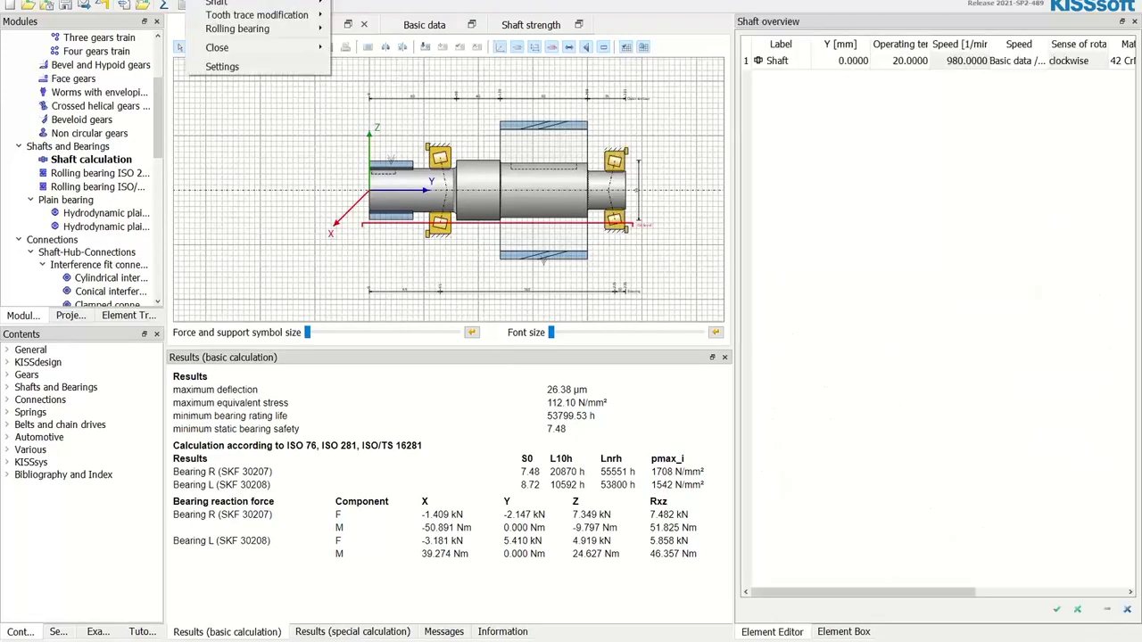
mouse_move(217, 34)
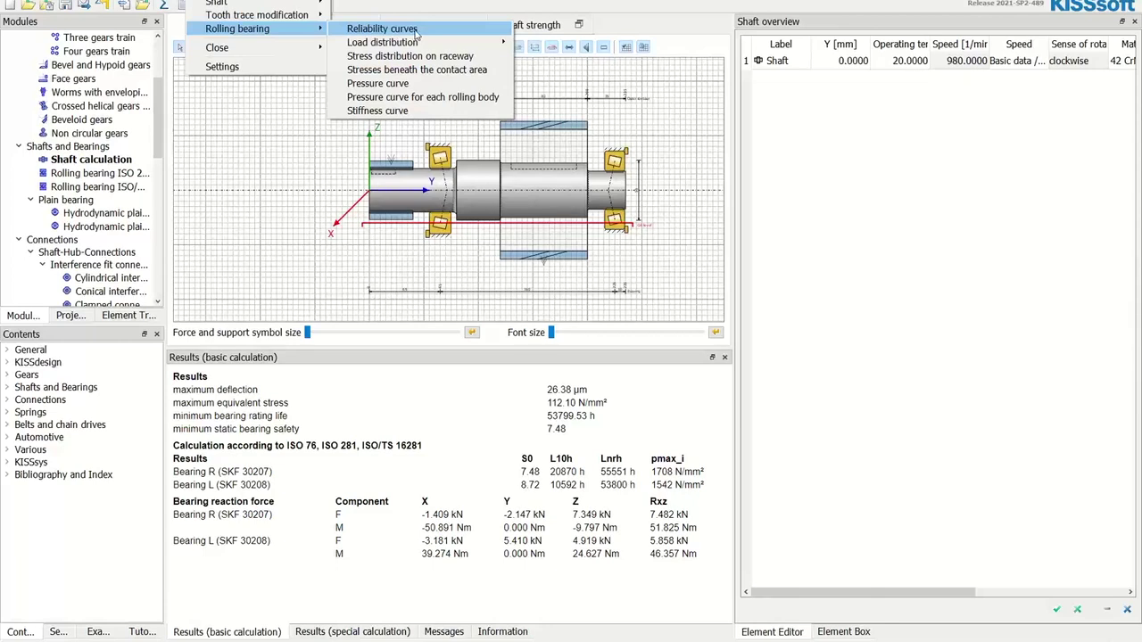
mouse_move(450, 43)
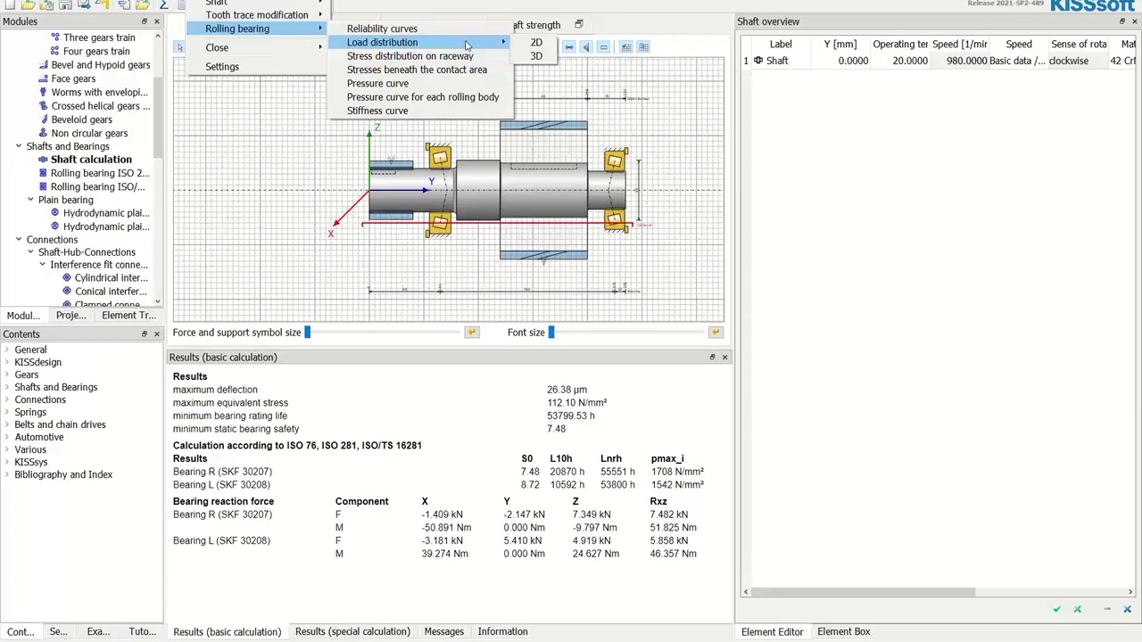
click(536, 57)
drag(531, 224, 238, 40)
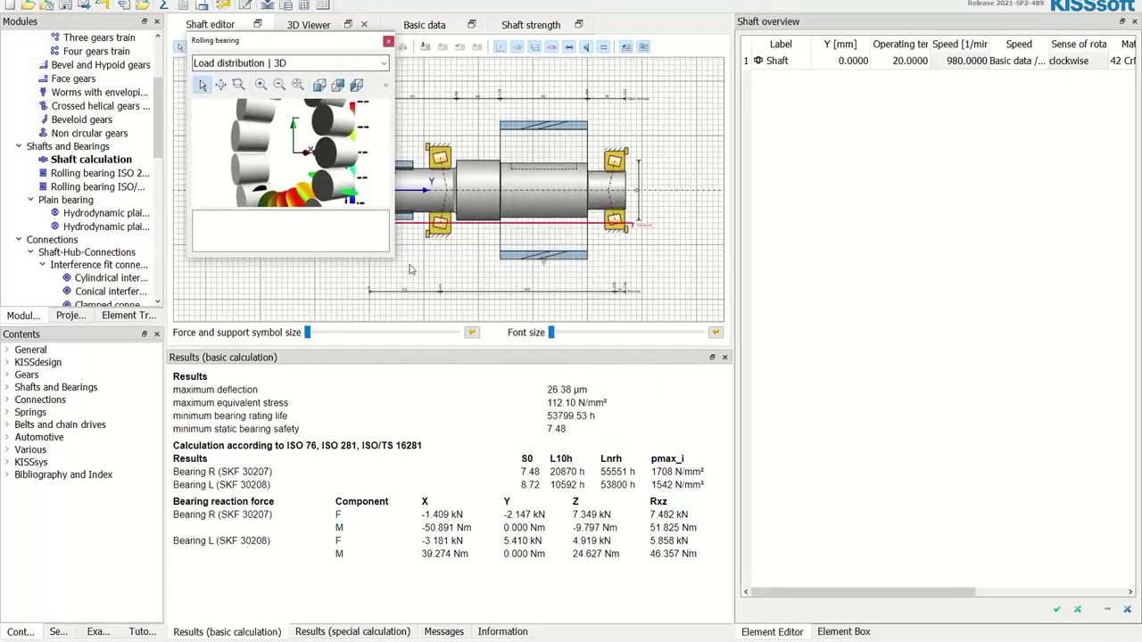
Enlarge the 3D load distribution window and orbit the roller ring to view its other side.
drag(398, 258, 646, 565)
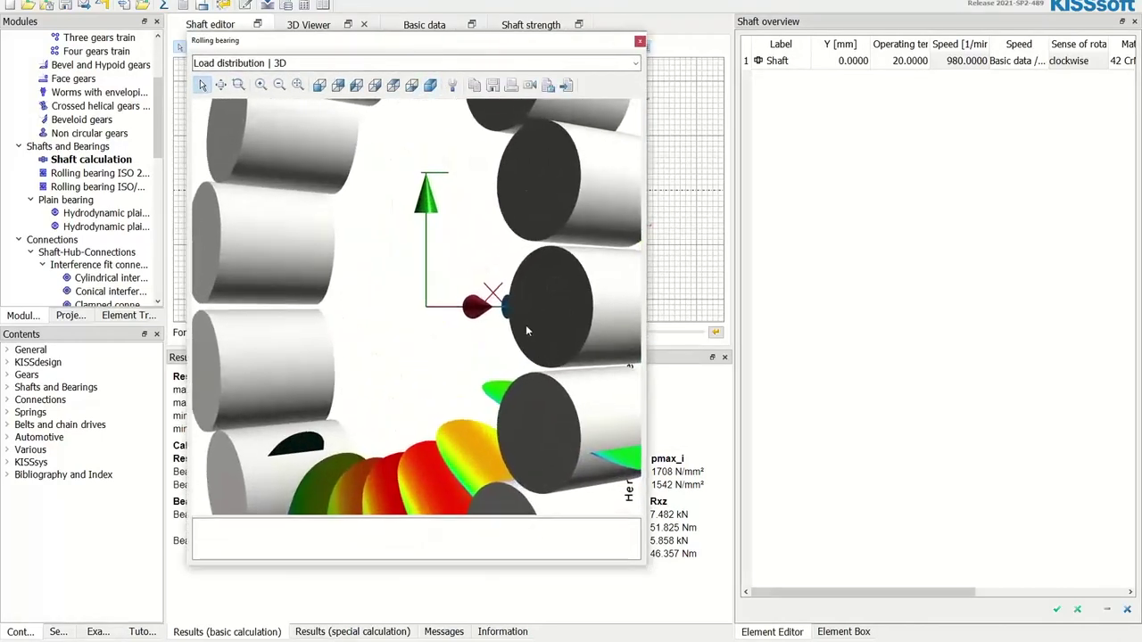
scroll(526, 325, down, 5)
drag(531, 294, 445, 348)
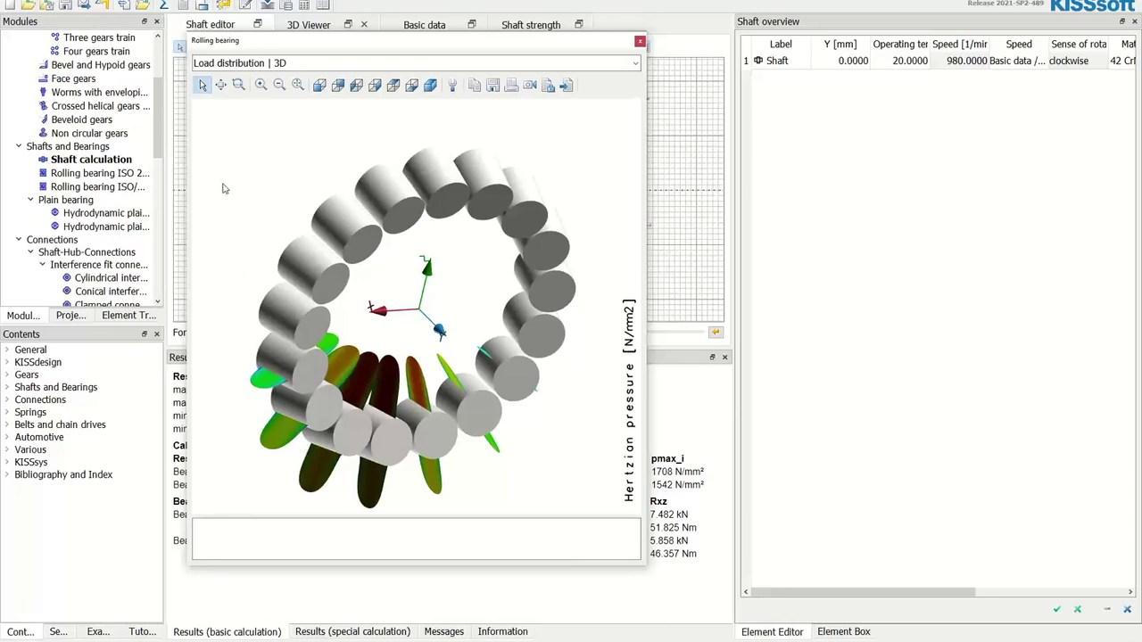
Switch the bearing plot to Load distribution | 2D and dock it beside the shaft results.
click(235, 64)
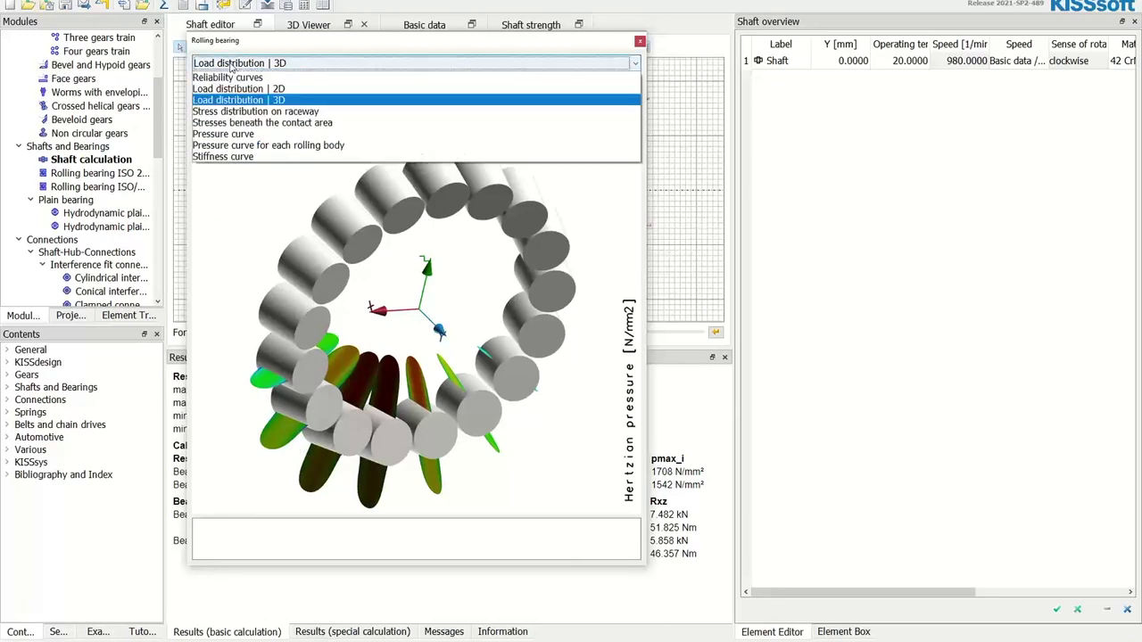
click(238, 88)
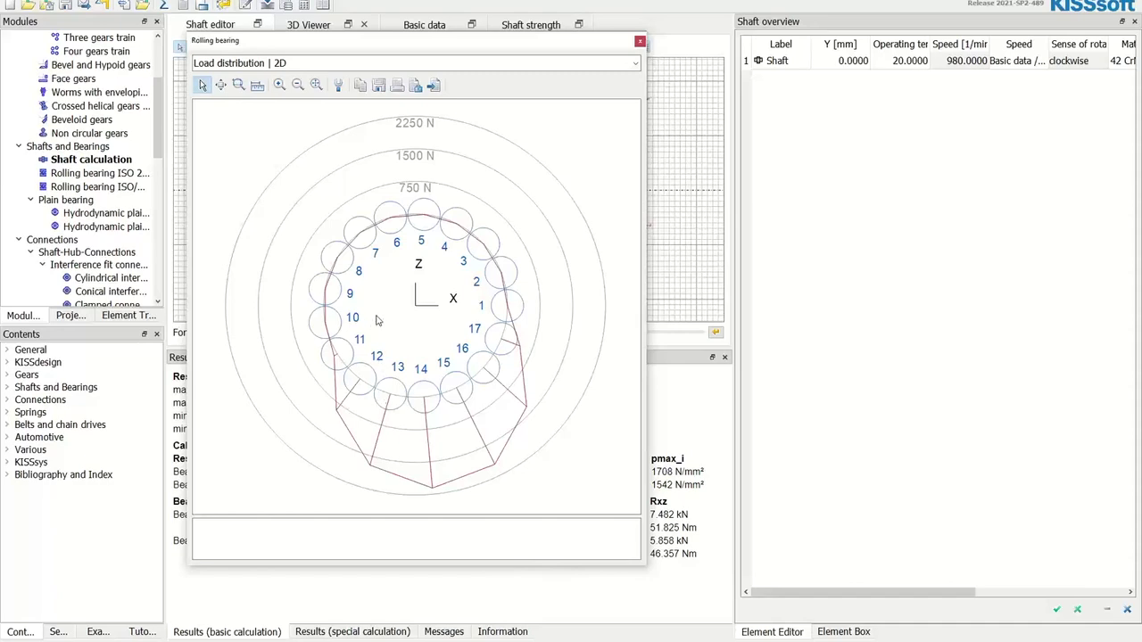
double_click(363, 41)
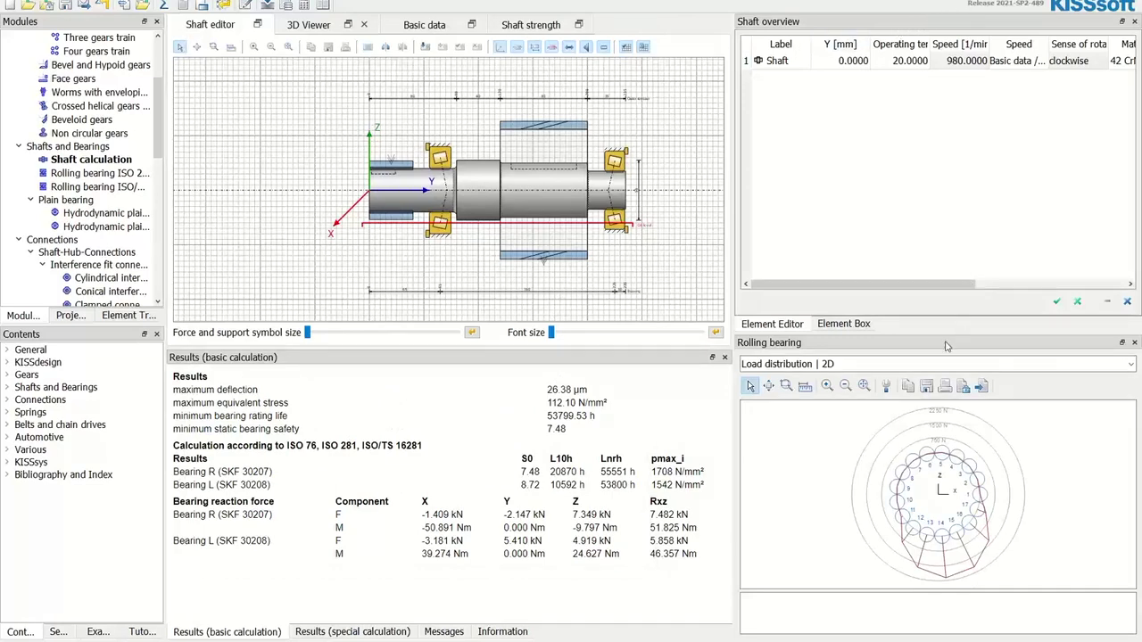
Give the shaft overview more height and open Bearing R's properties down to its outer-ring offset rows.
drag(919, 336, 925, 443)
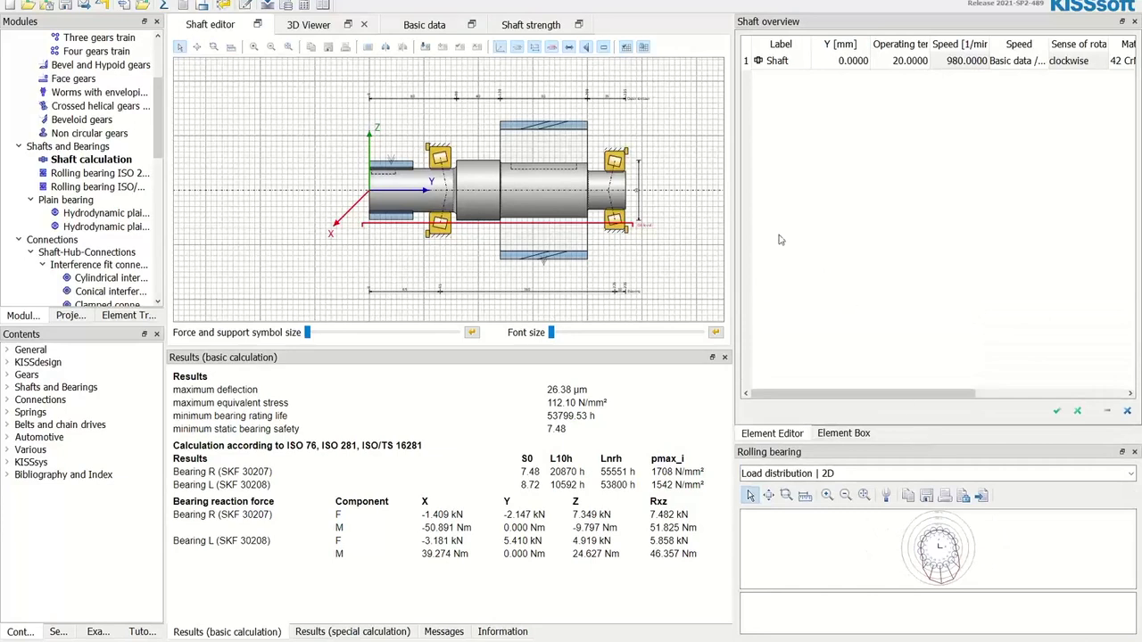
click(614, 163)
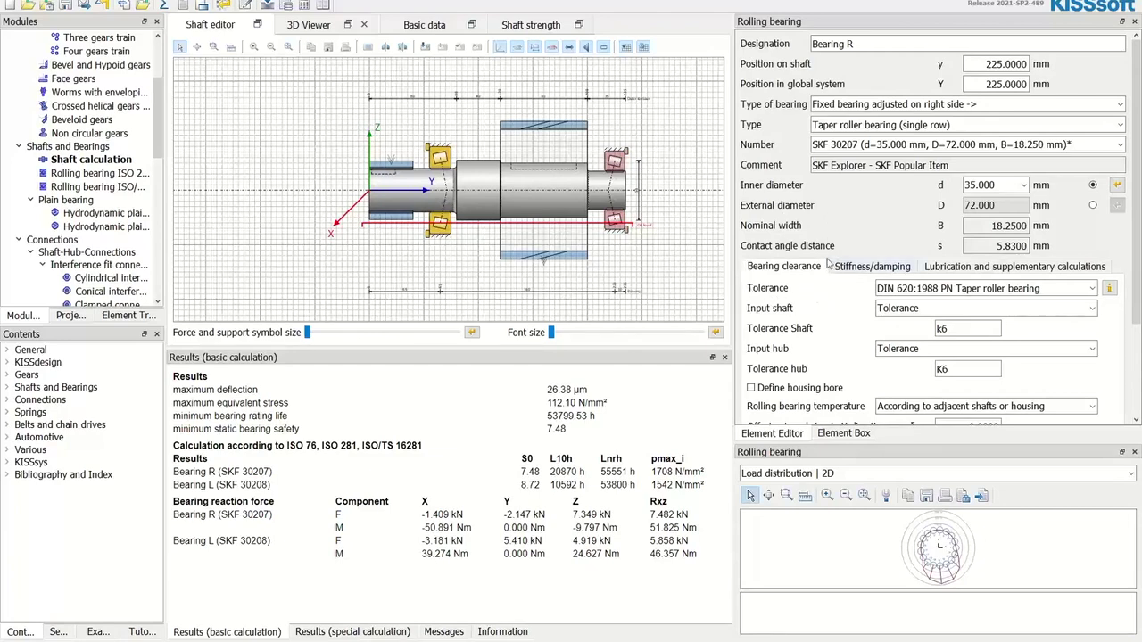
drag(1137, 280, 1139, 377)
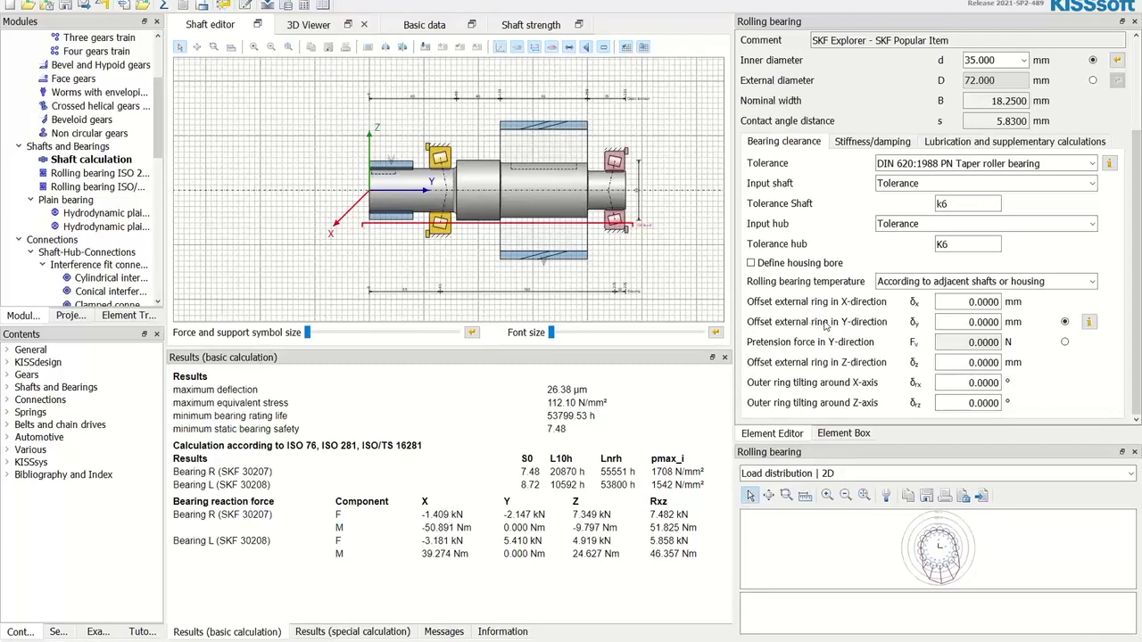
Set Bearing R's Y-direction outer-ring offset to -25 µm and recalculate the shaft.
click(980, 322)
click(1010, 323)
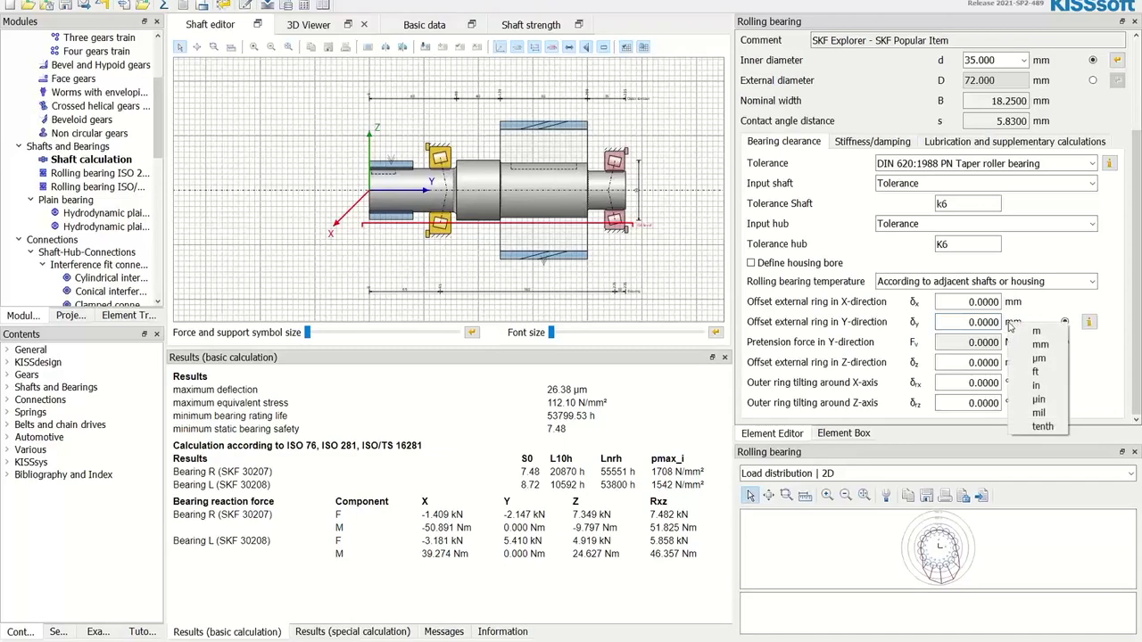
click(1039, 358)
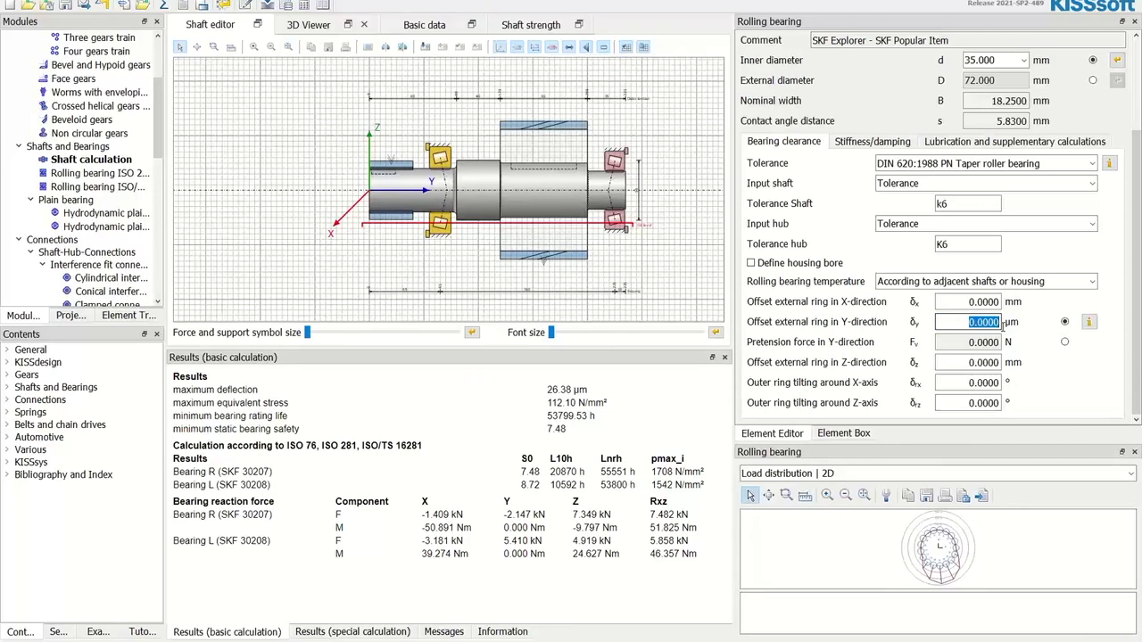
text(5)
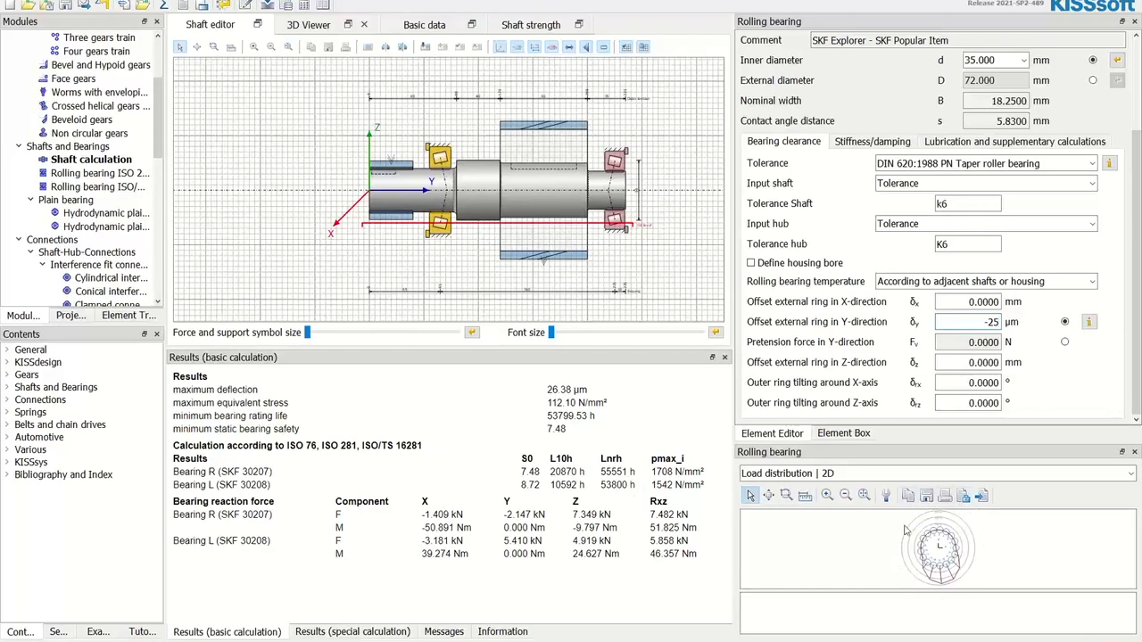
drag(914, 444, 832, 390)
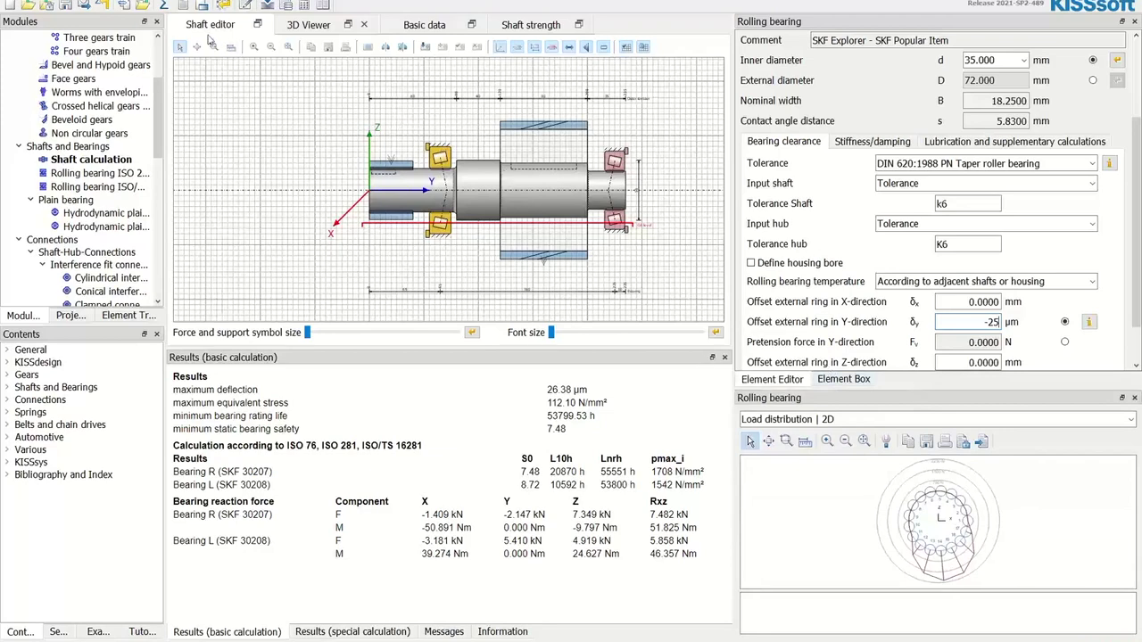
click(162, 6)
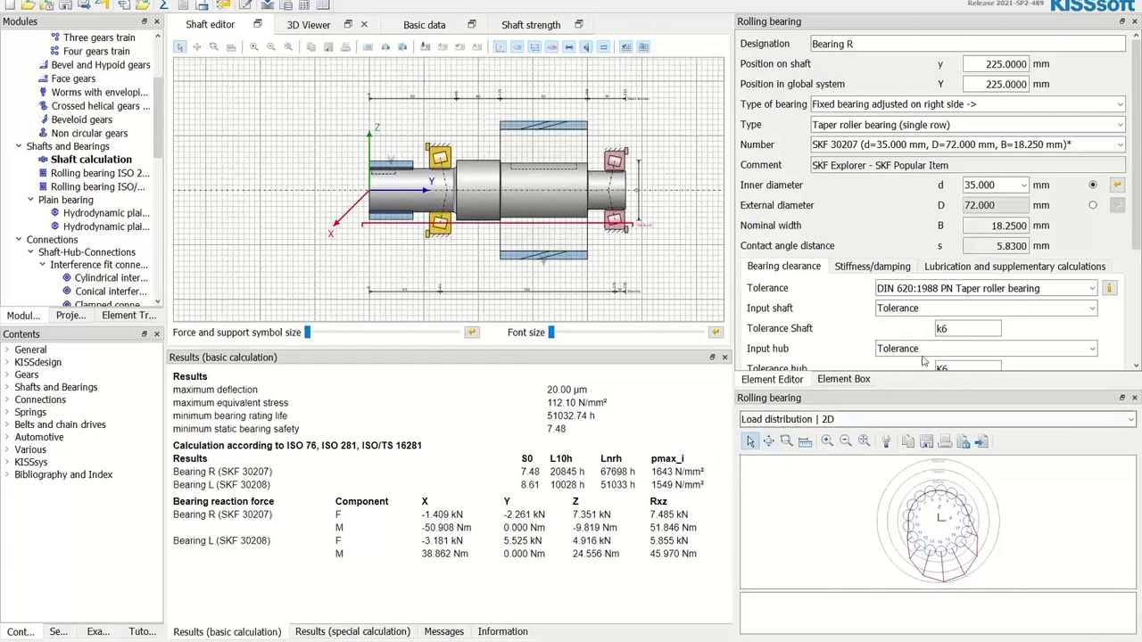
Change the Y offset to -50 µm, recalculate, and mark Bearing L's 43864 h reference life.
scroll(948, 332, down, 1)
scroll(947, 331, down, 2)
click(968, 268)
text(-50)
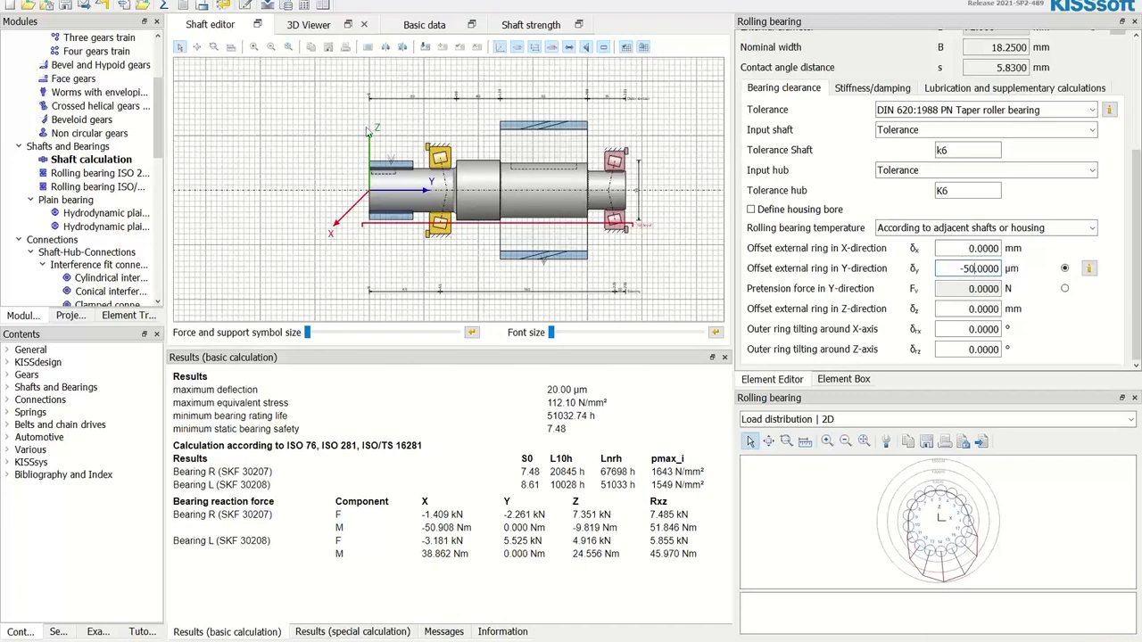
click(167, 7)
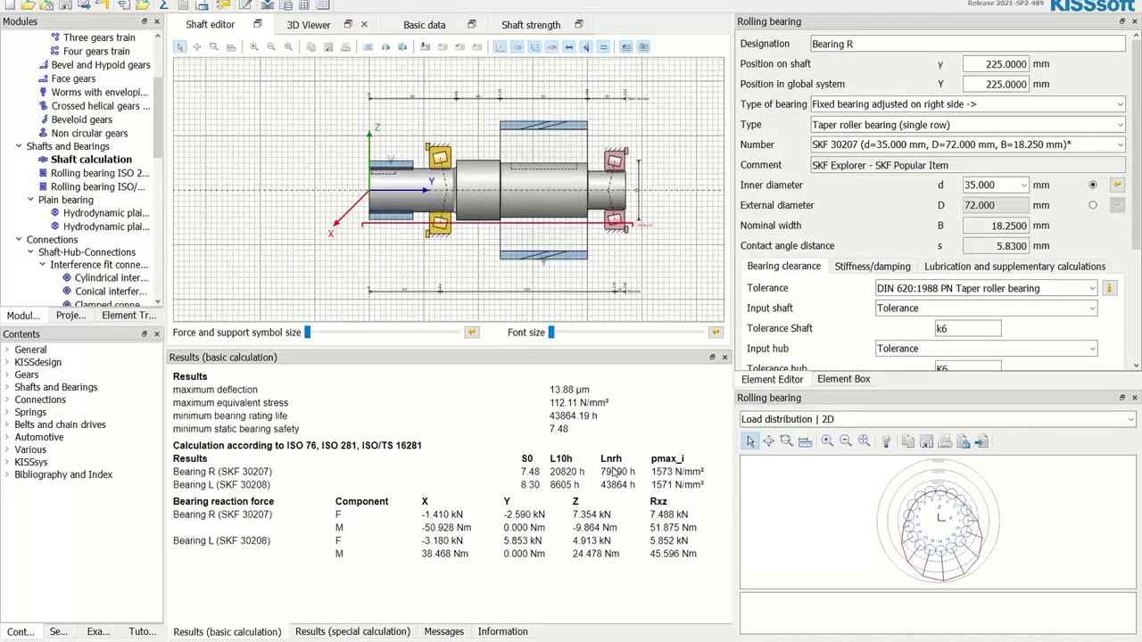
drag(639, 489, 599, 489)
scroll(947, 337, down, 3)
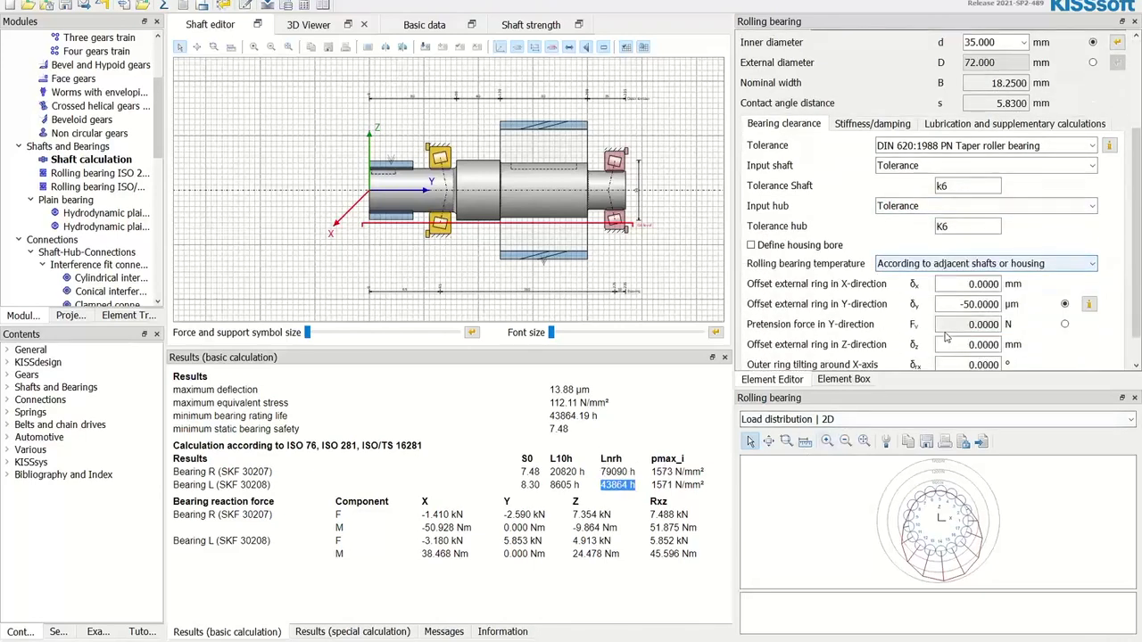
Change Bearing R's Y offset to -75 µm and recalculate, dropping Bearing L's life to 25669 h.
click(969, 303)
text(-5)
key(Delete)
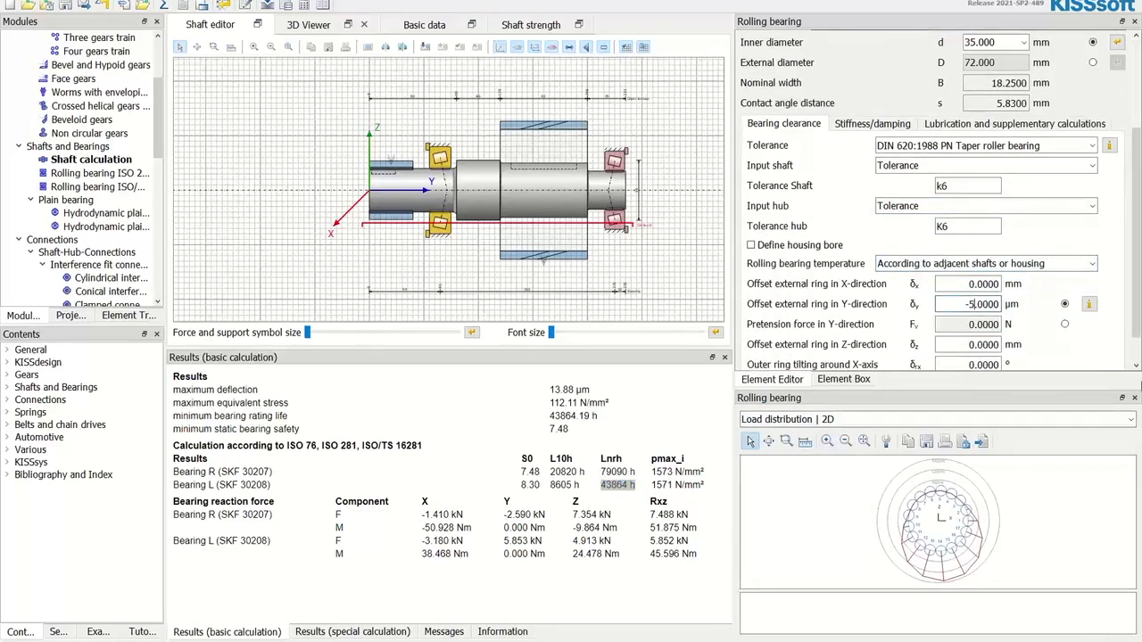
text(5)
click(167, 6)
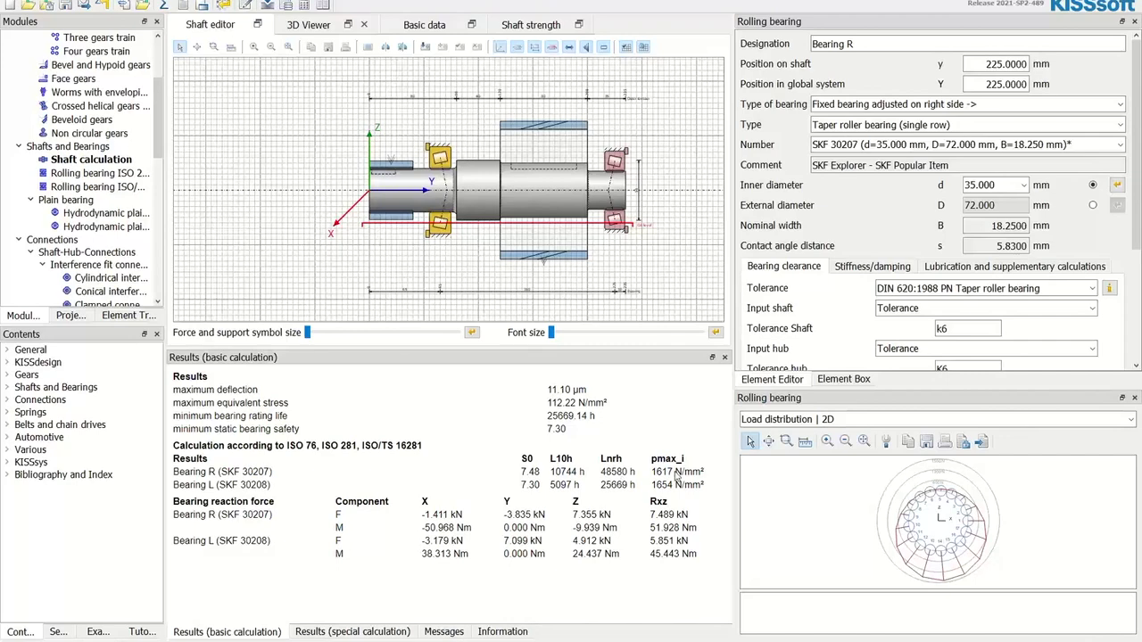
scroll(923, 323, down, 3)
Correct Bearing R's Y offset back to -50 µm and recalculate, restoring 13.88 µm deflection.
click(970, 304)
key(BackSpace)
text(0)
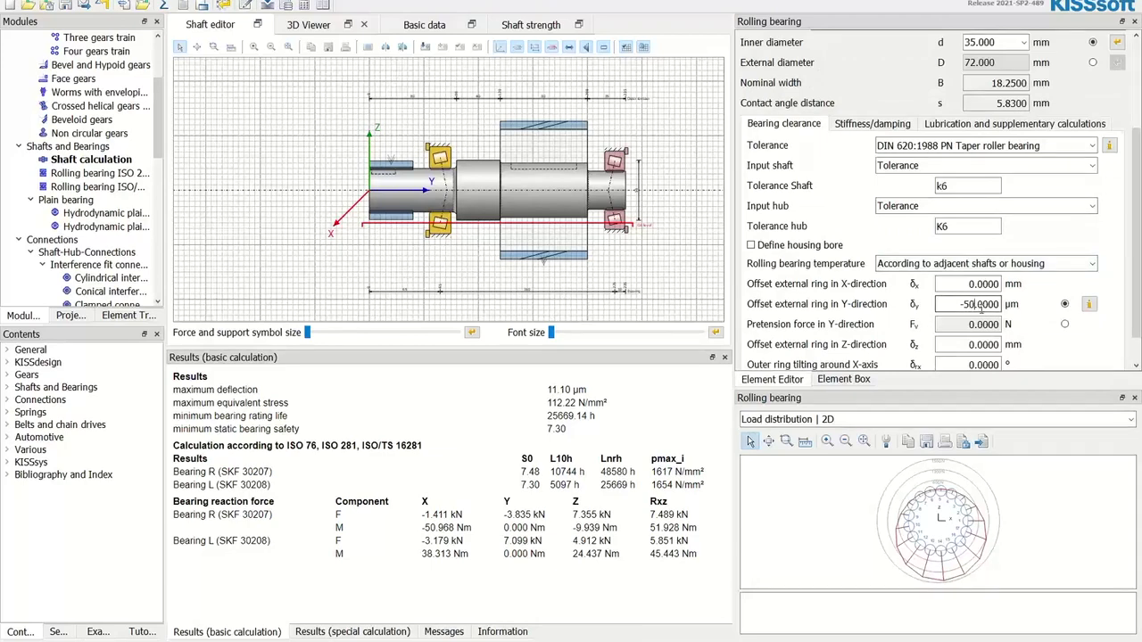
click(166, 6)
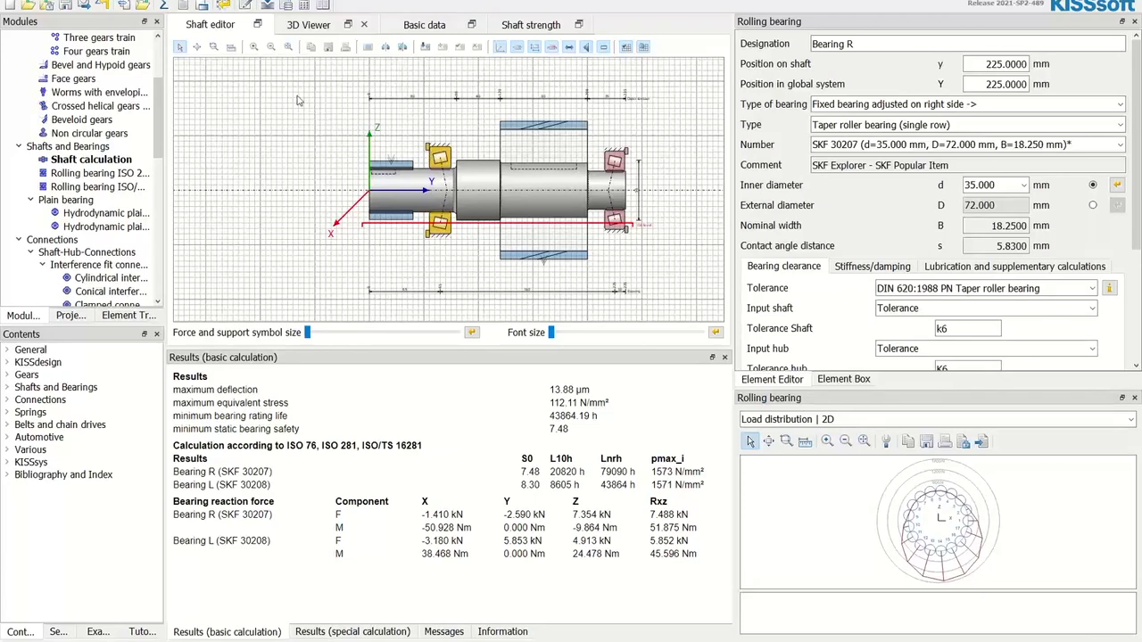
Open the shaft analysis report in KISSedit and insert a table of contents.
click(186, 6)
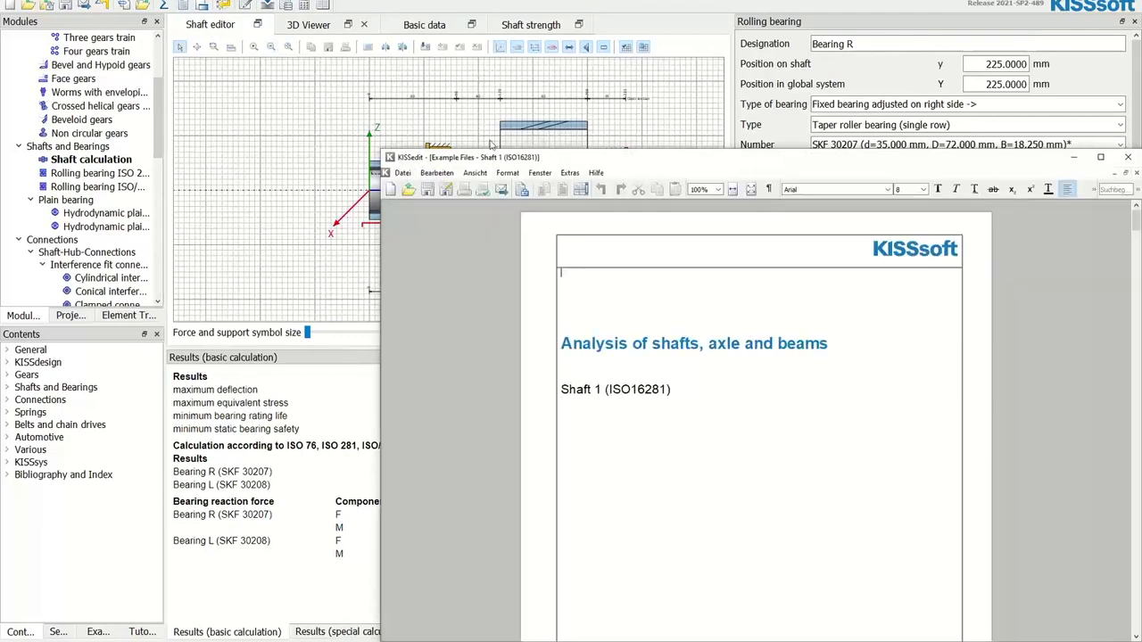
drag(532, 160, 274, 13)
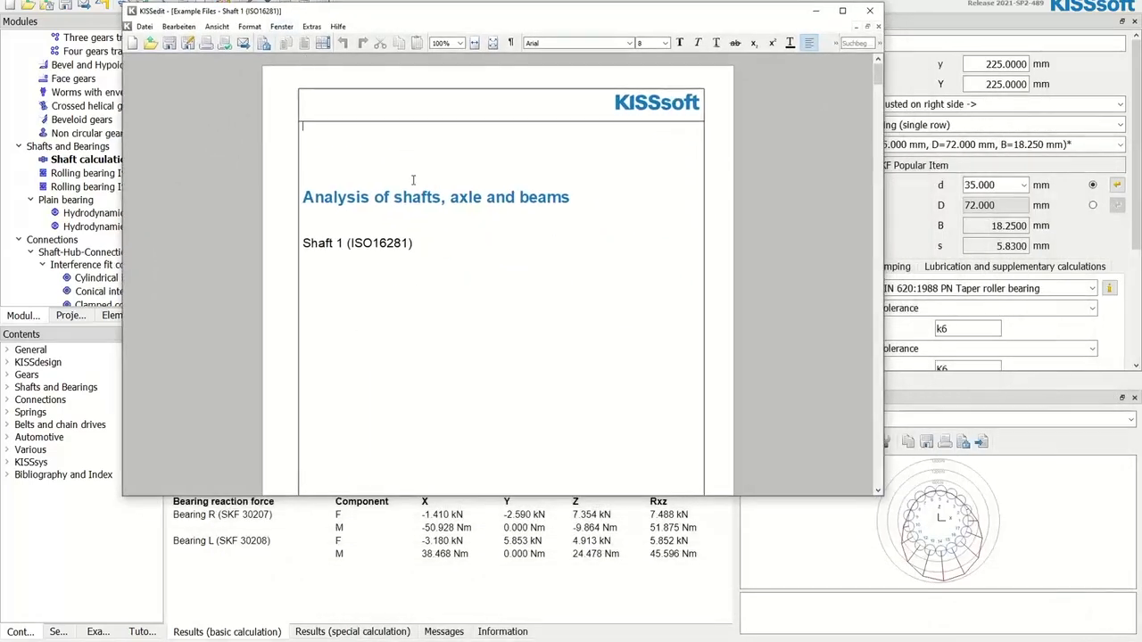
ctrl+scroll(414, 182, up, 4)
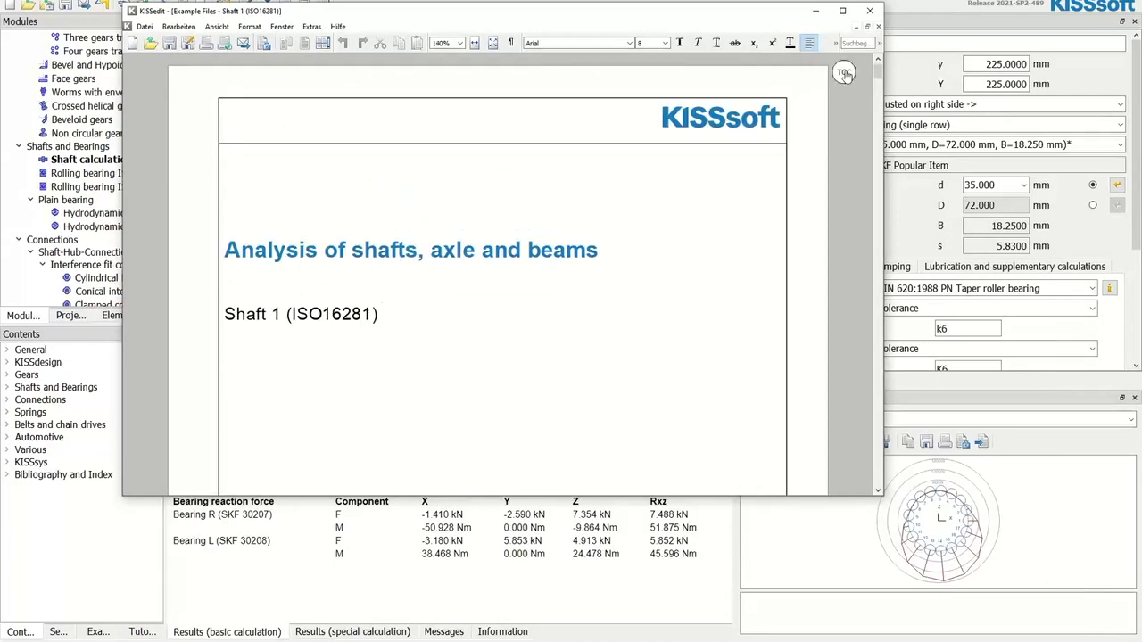
click(844, 73)
Review Bearing R's section (79089.54 h reference life, 134.338 W power loss), then close the report.
scroll(651, 215, down, 2)
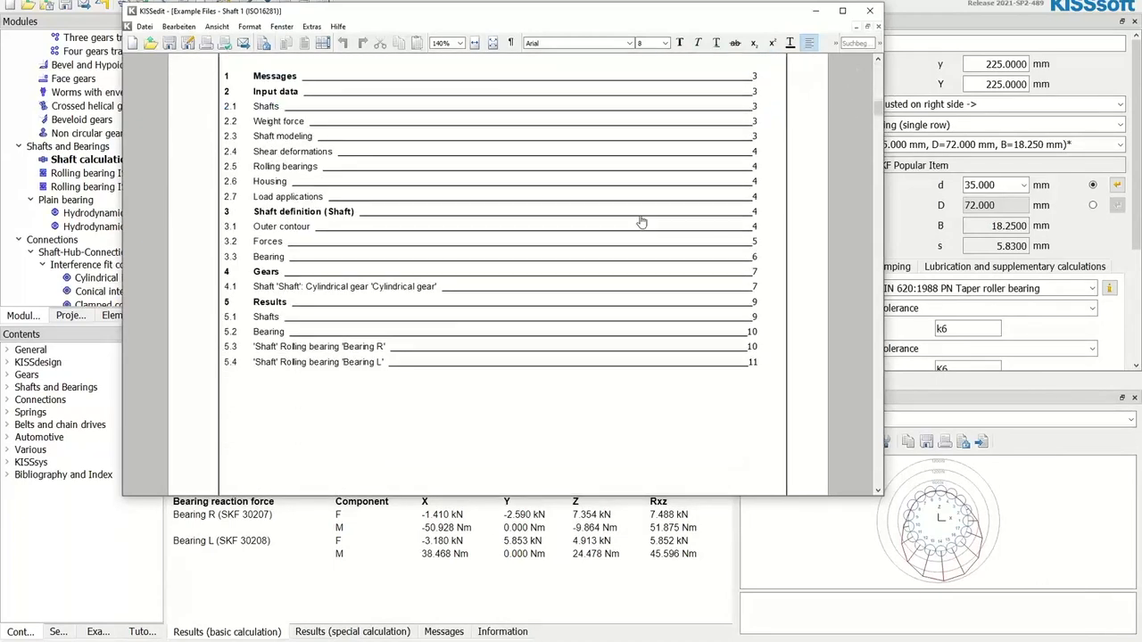
scroll(641, 222, down, 1)
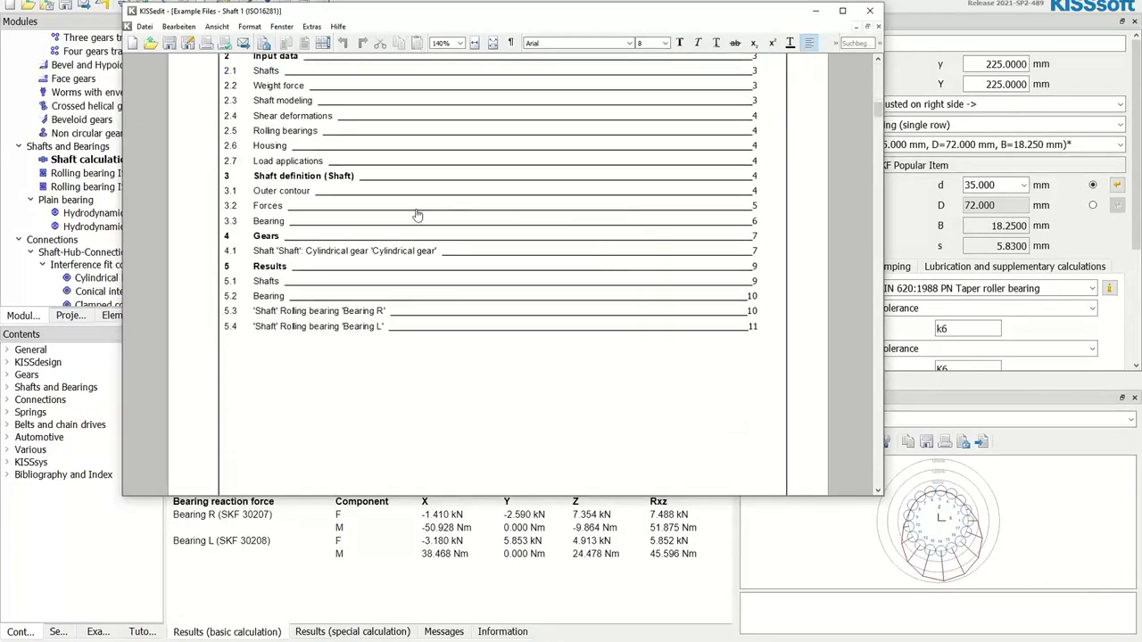
click(310, 315)
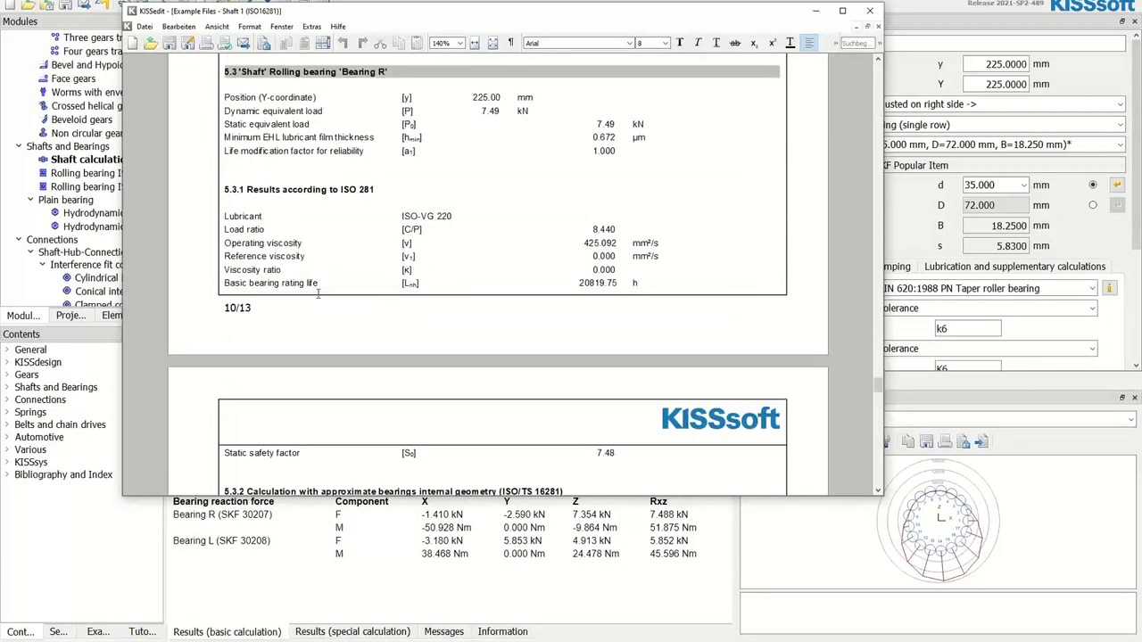
scroll(326, 289, down, 2)
scroll(326, 288, down, 7)
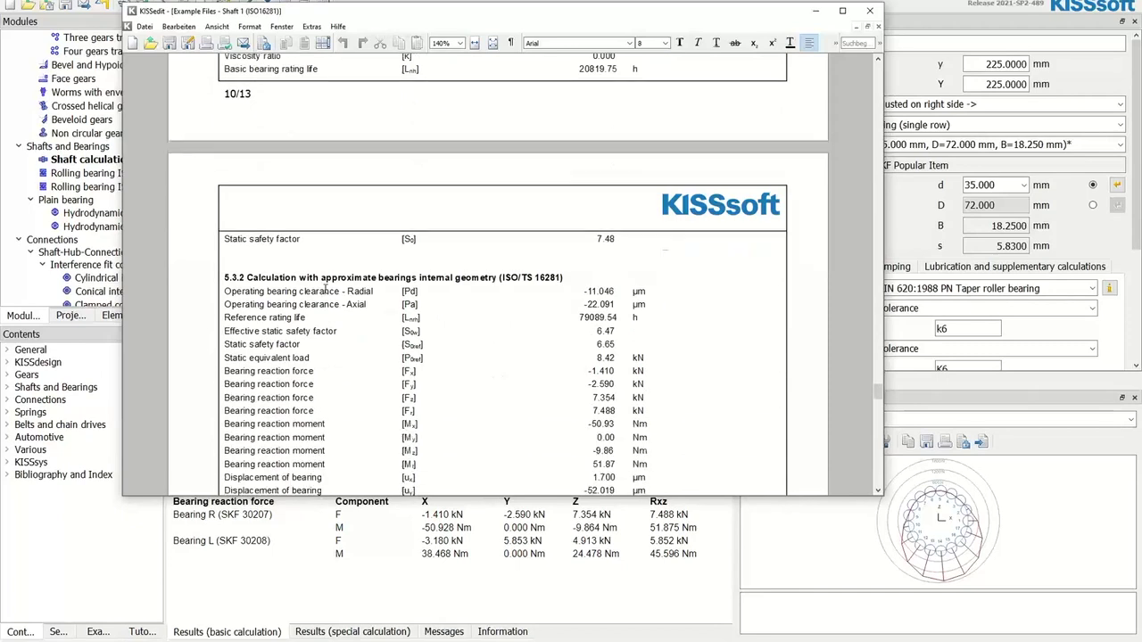
scroll(325, 288, down, 6)
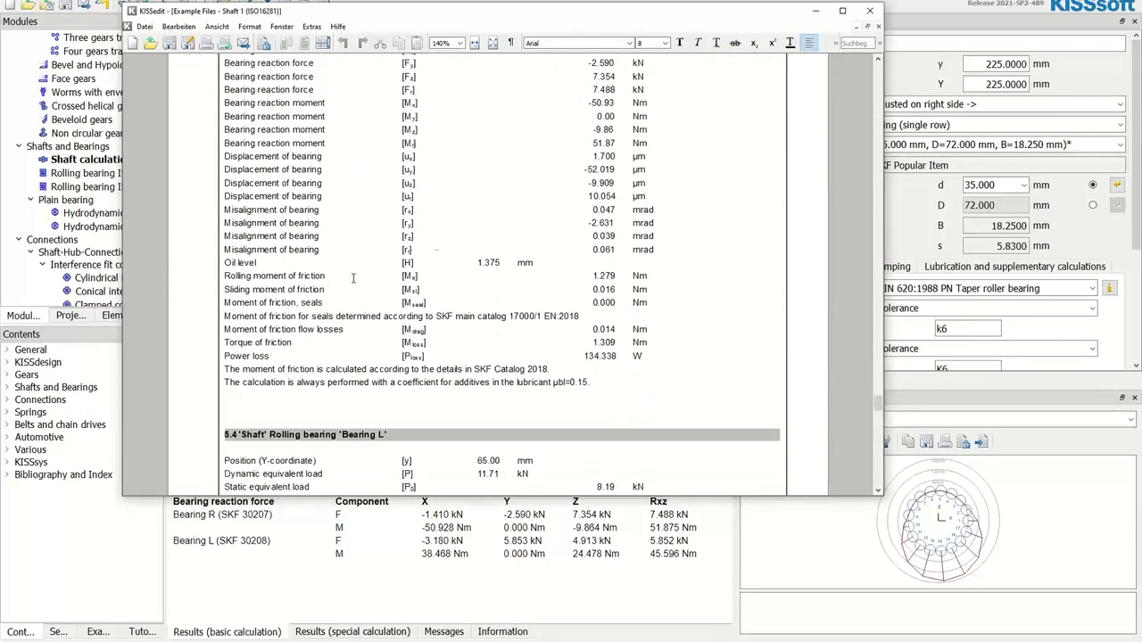
click(870, 14)
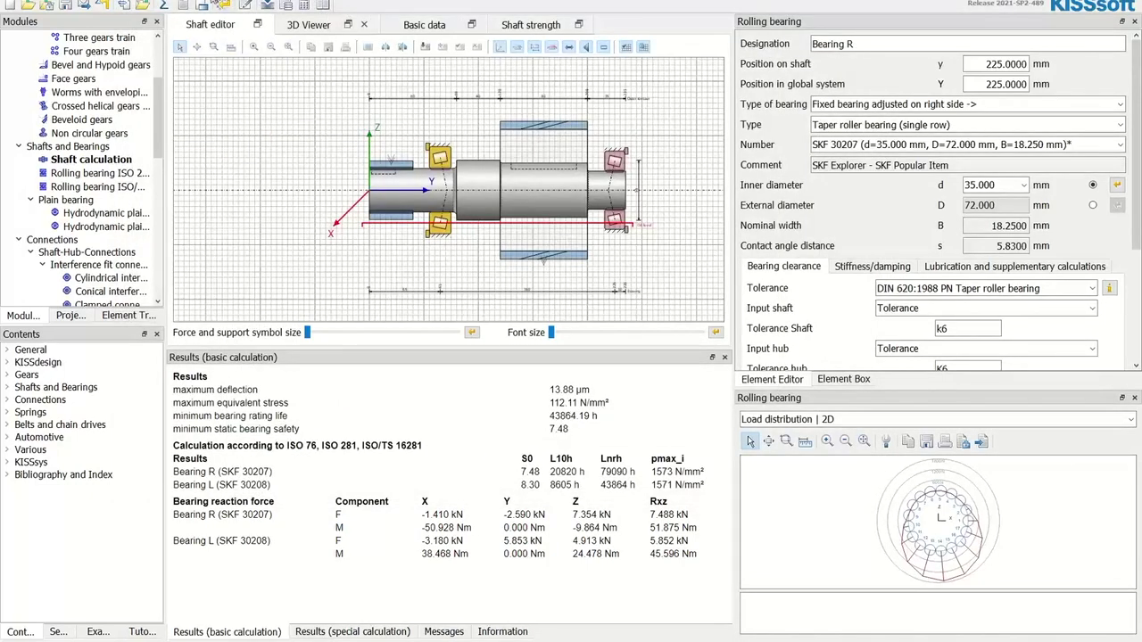
Generate the rolling bearing report from the Σ menu and jump to 2.1 Operating bearing clearance.
click(164, 4)
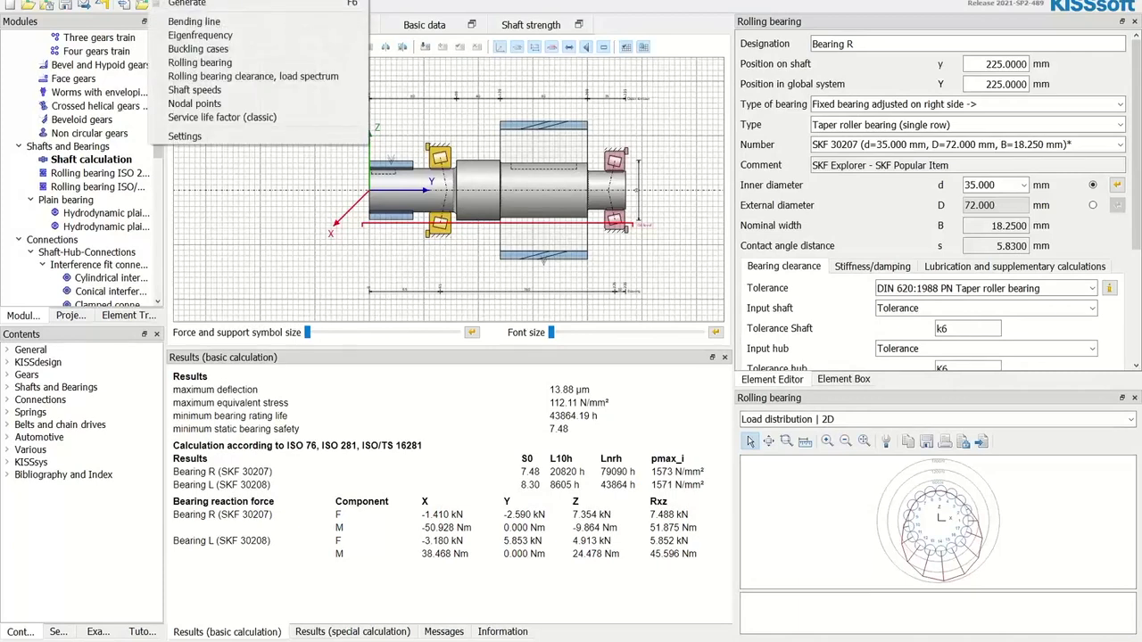
click(183, 65)
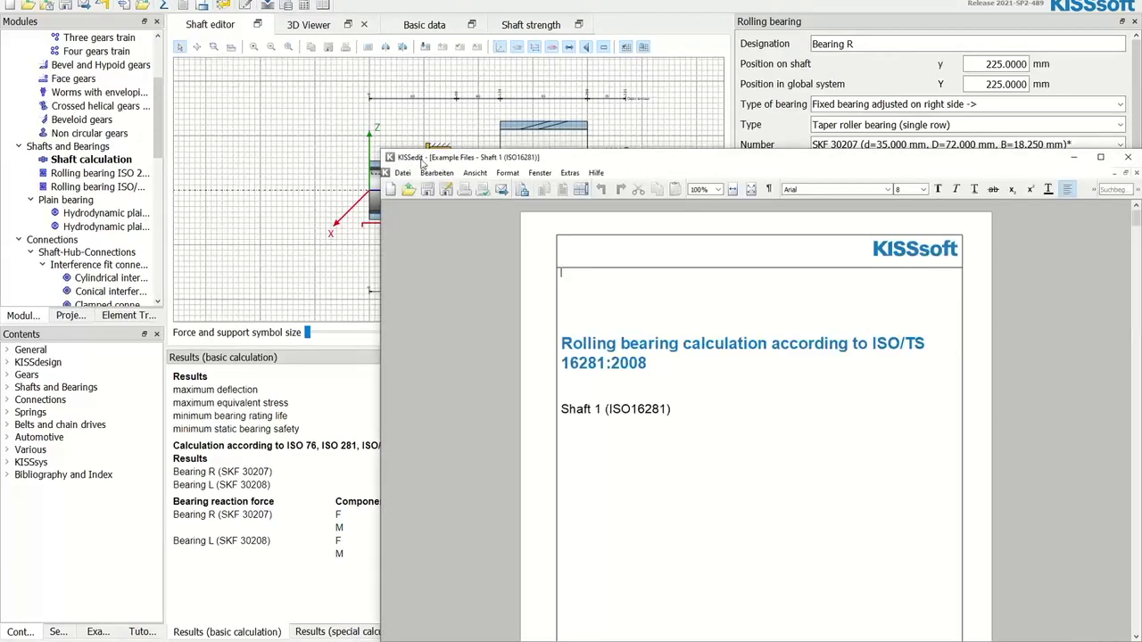
drag(421, 158, 102, 0)
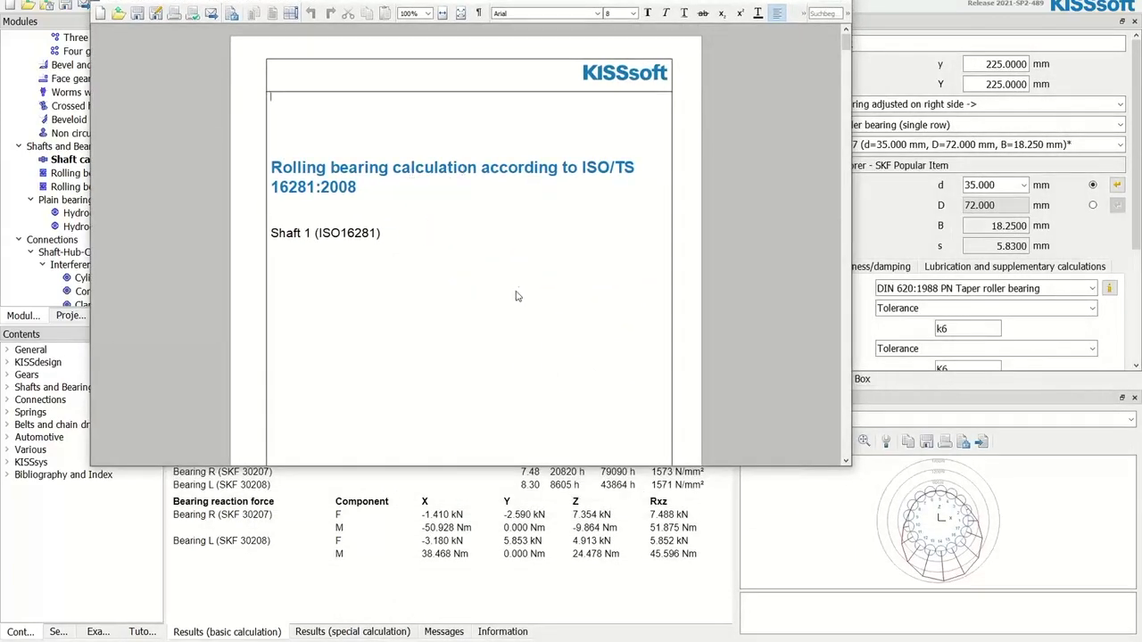
scroll(535, 372, down, 3)
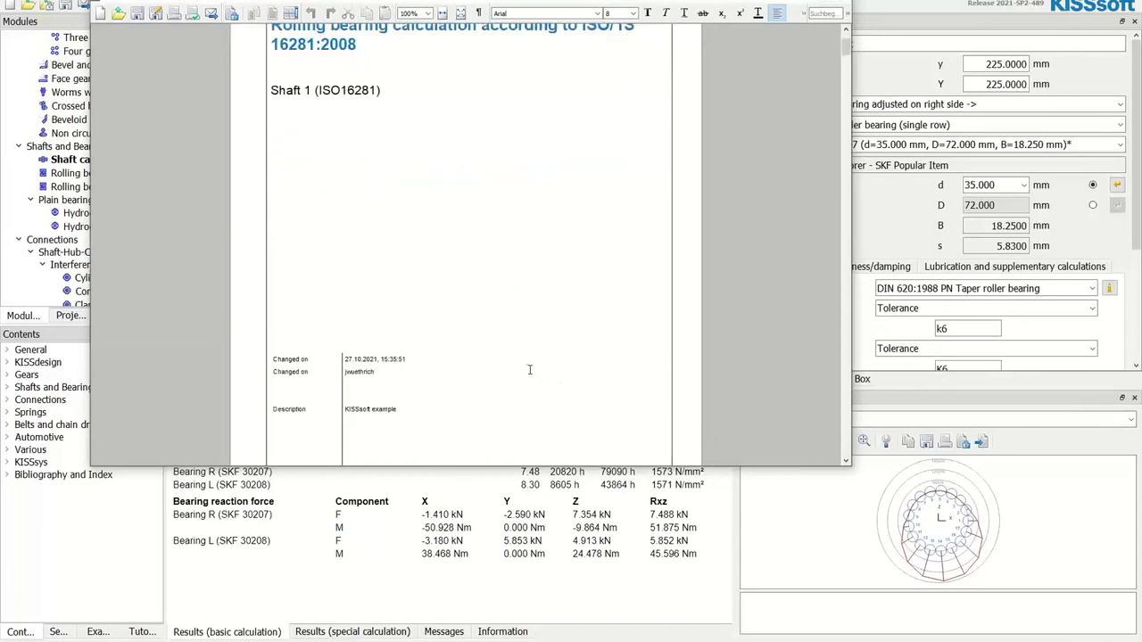
scroll(525, 366, down, 5)
scroll(523, 365, down, 5)
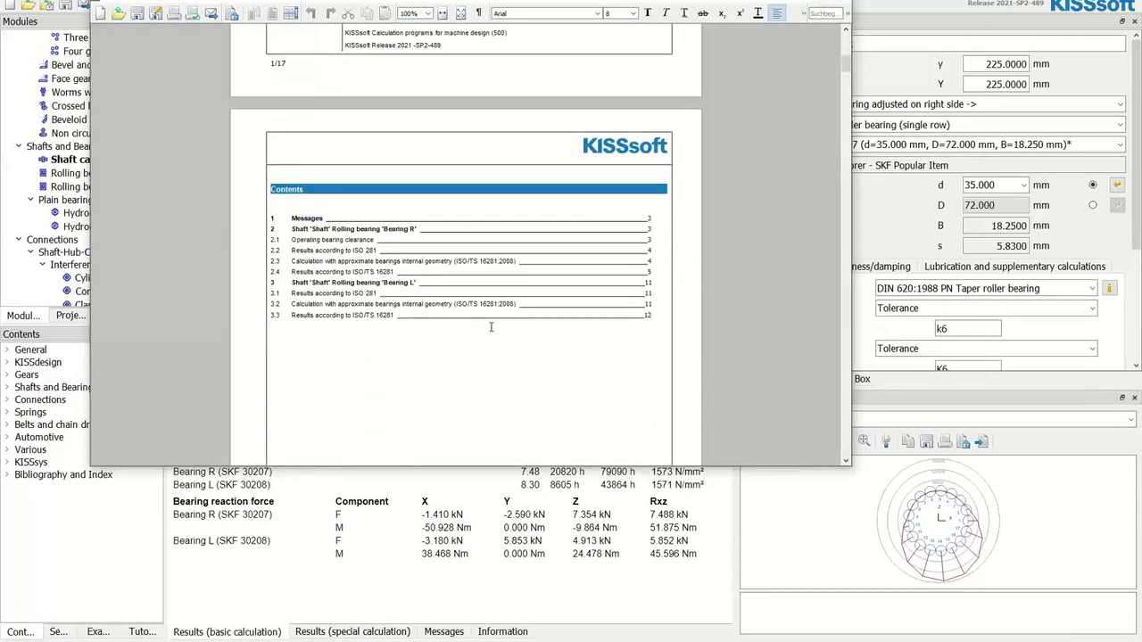
click(333, 241)
ctrl+scroll(334, 242, up, 1)
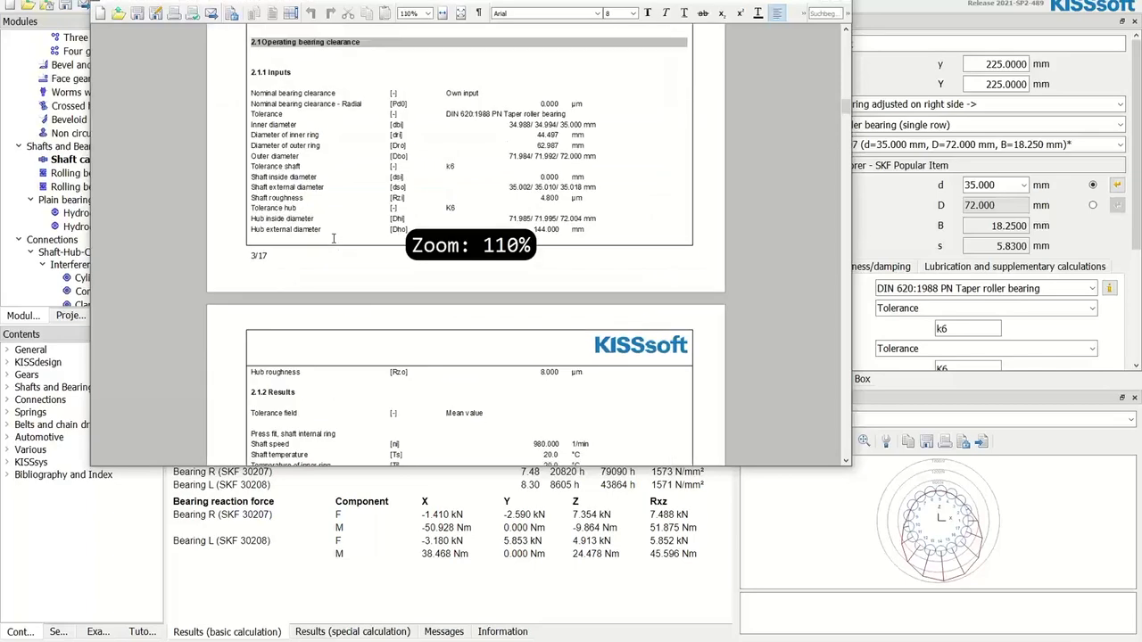
Maximize the bearing report and scroll to its 2.1.2 Results section.
click(800, 6)
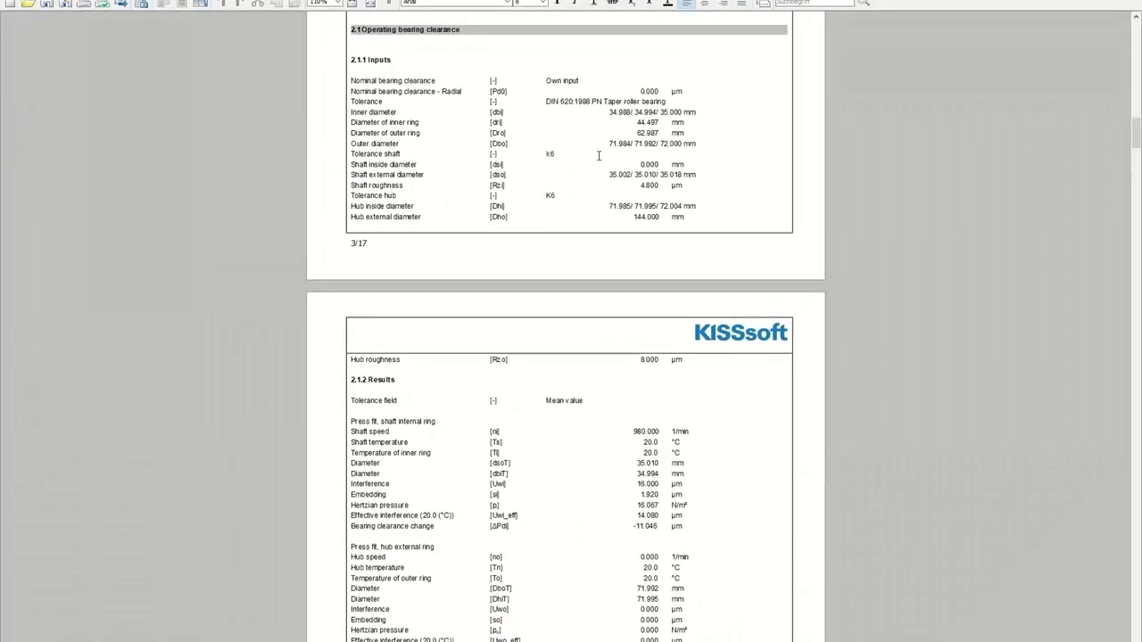
ctrl+scroll(598, 156, up, 3)
scroll(599, 156, up, 1)
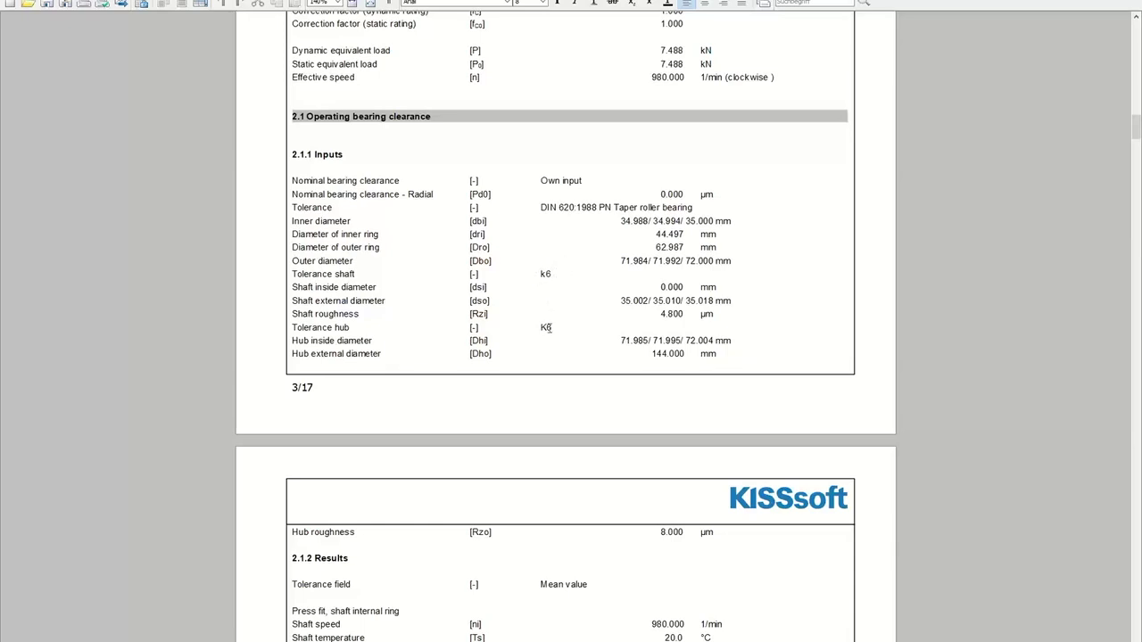
scroll(548, 327, down, 3)
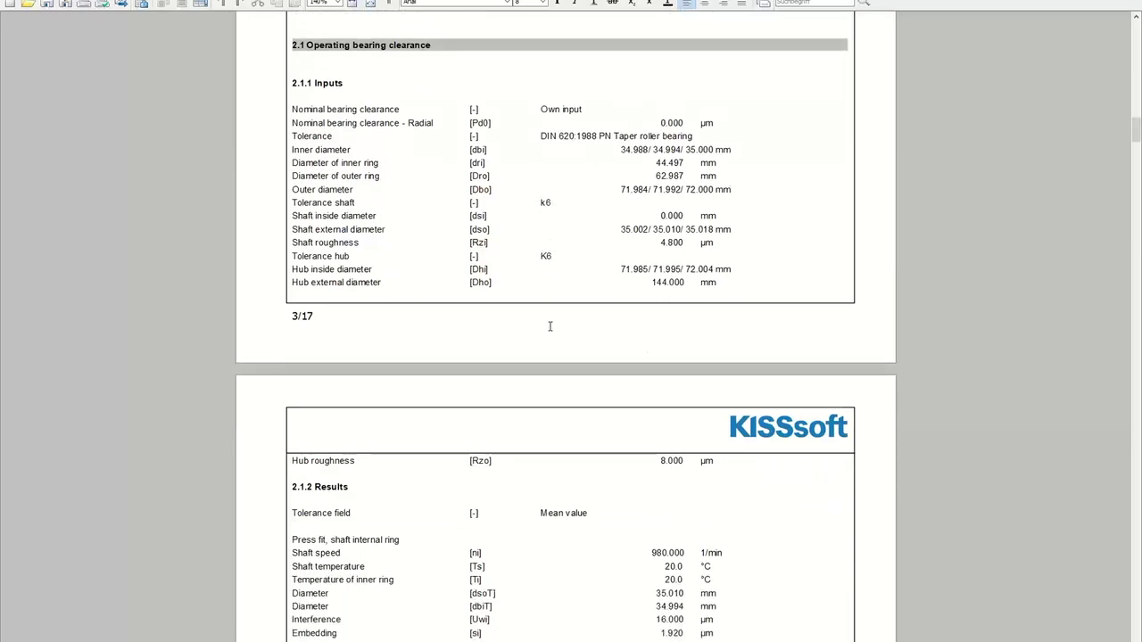
scroll(549, 327, down, 2)
scroll(549, 326, down, 1)
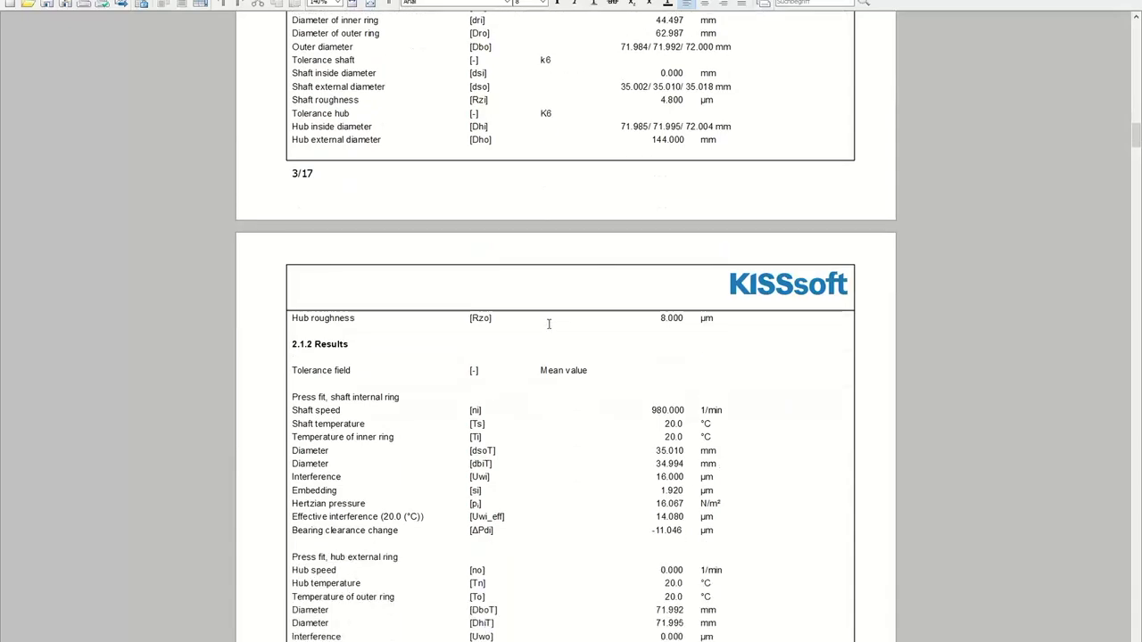
scroll(554, 318, down, 7)
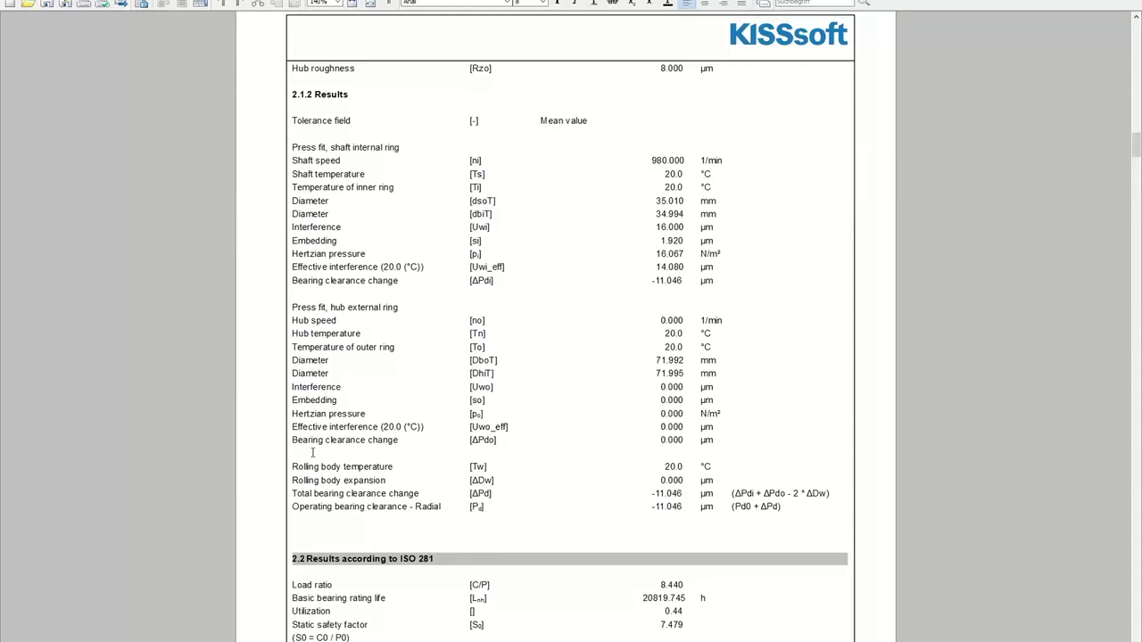
Mark the −11.046 µm radial operating clearance row, then minimize KISSedit to return to the shaft results.
drag(293, 508, 781, 523)
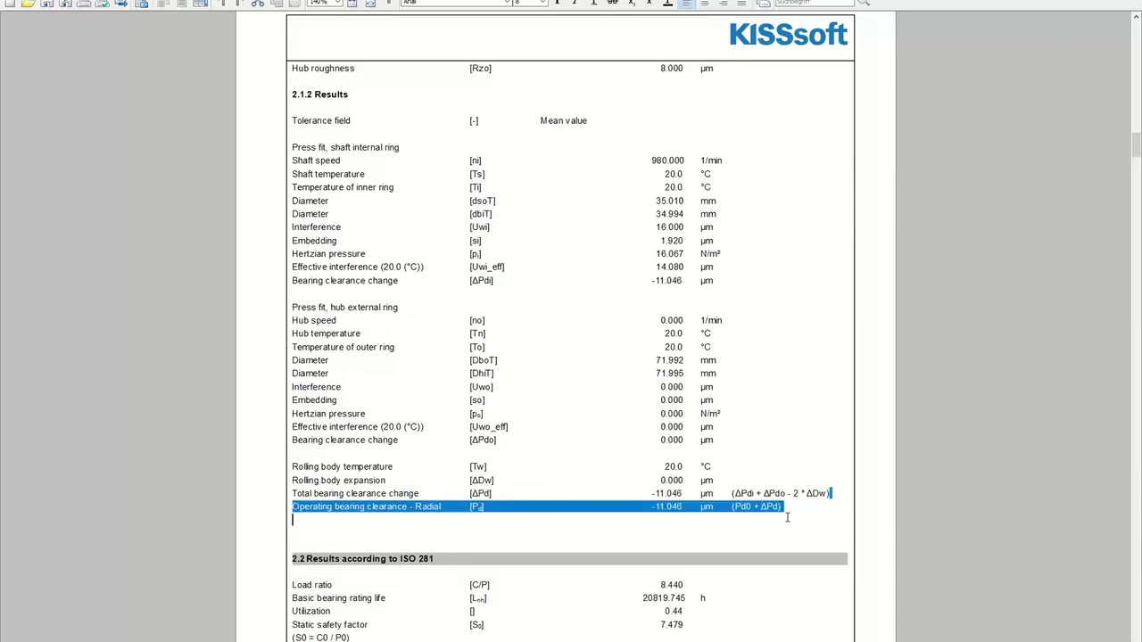
click(785, 518)
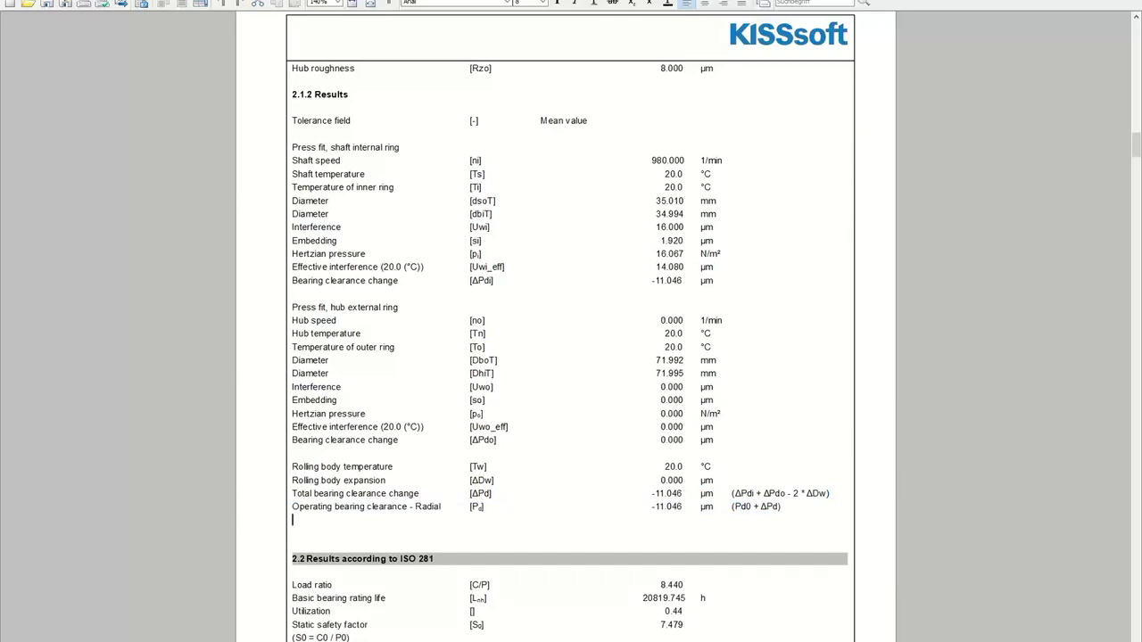
key(super+Down)
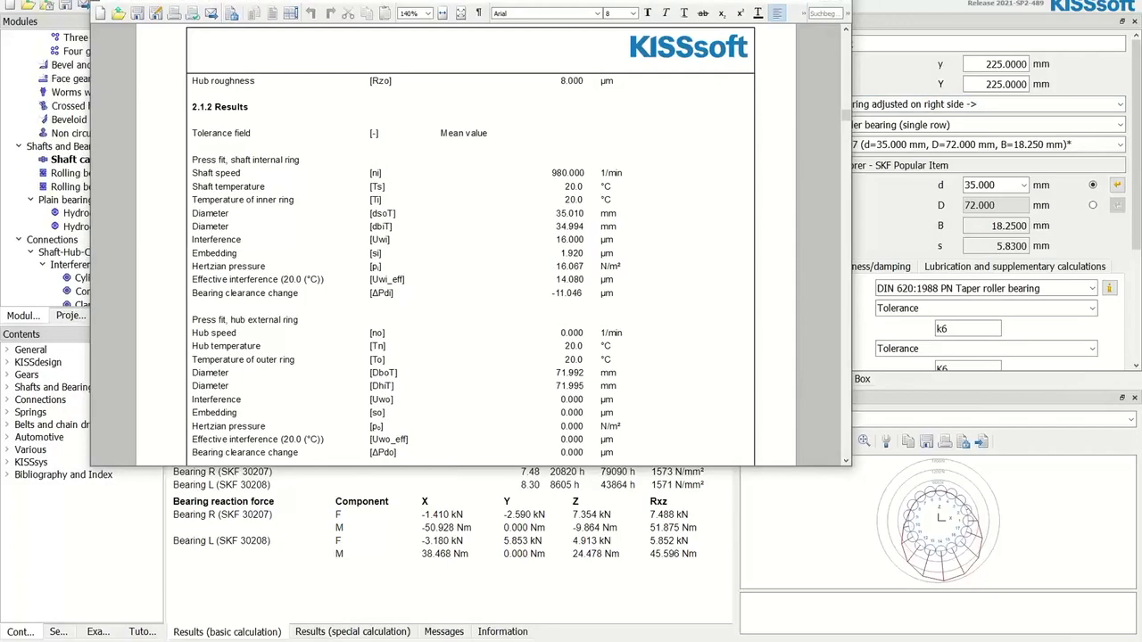
key(super+Down)
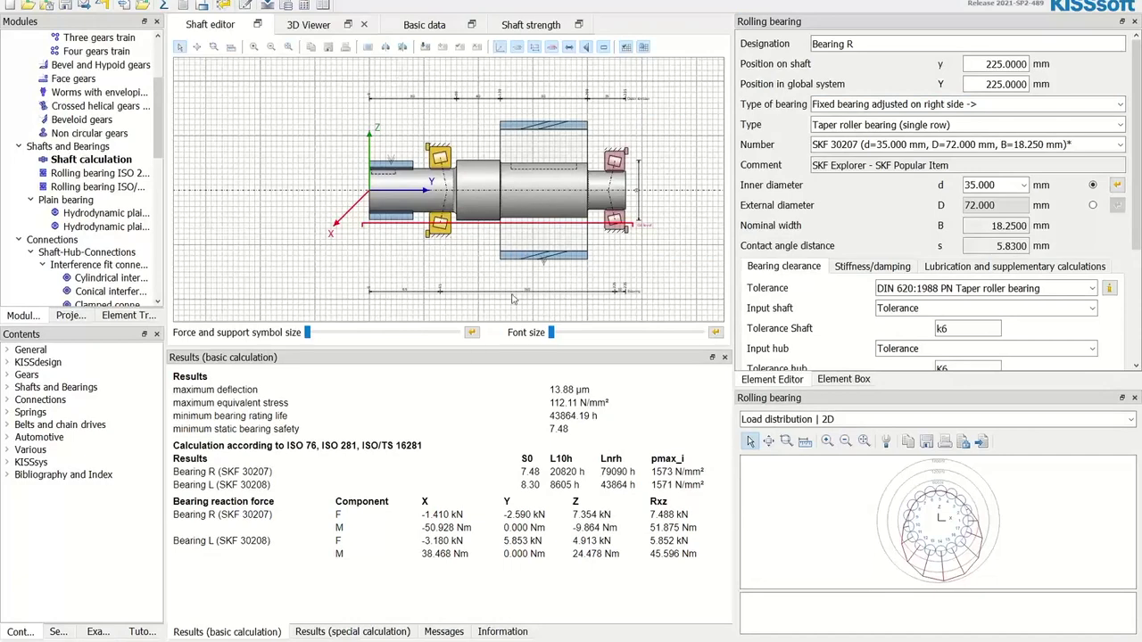
Return to the running slide show and advance to the rolling bearing calculation methods slide.
key(alt+Tab)
key(alt+Tab)
key(alt+Tab)
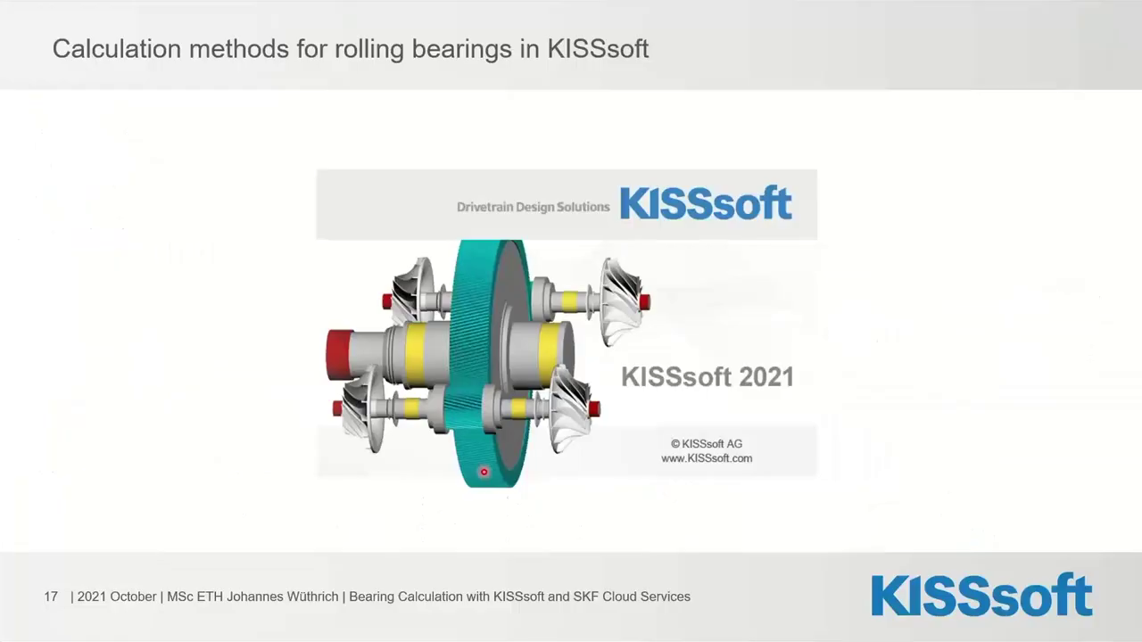
key(Right)
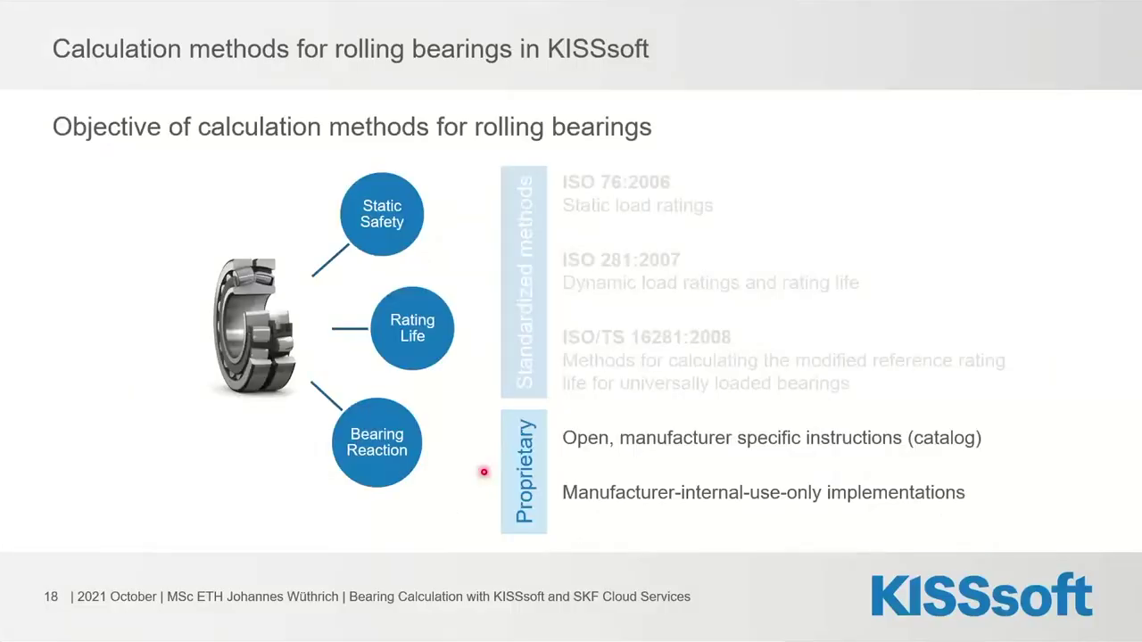
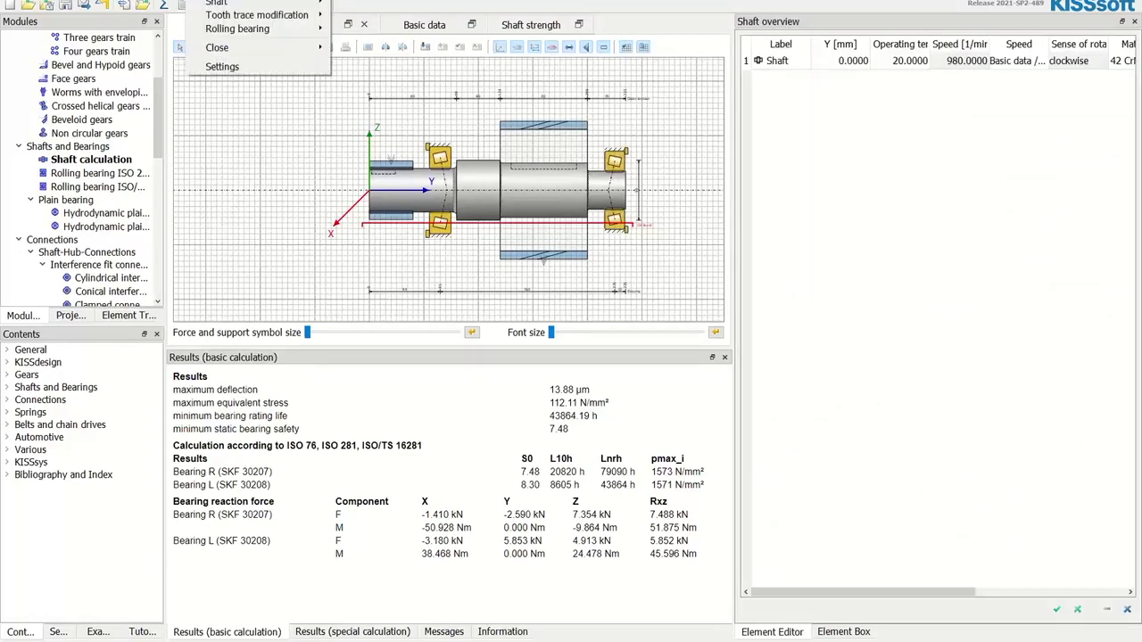
Open the shaft's Deformation (bending) diagram, then move it to the top-left and enlarge it.
mouse_move(247, 5)
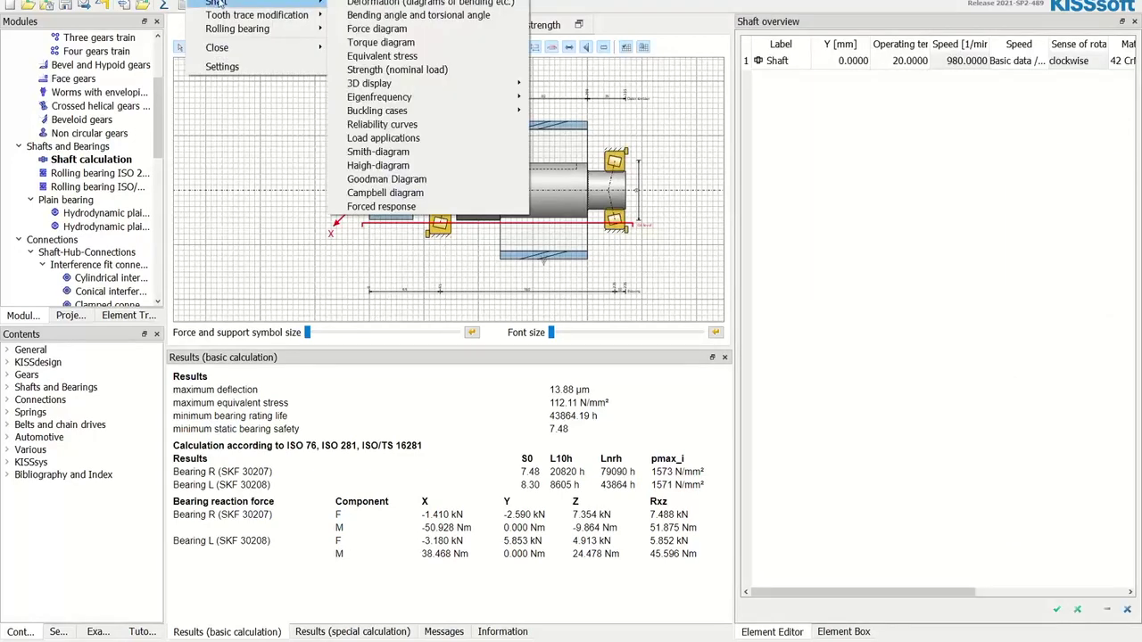
click(381, 4)
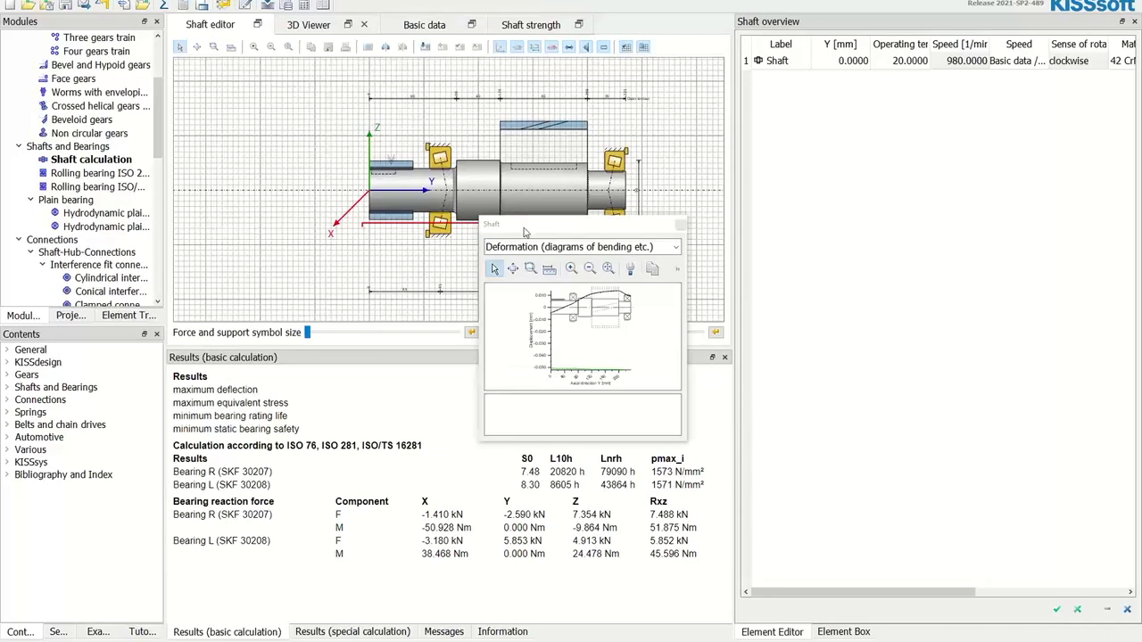
drag(525, 232, 253, 86)
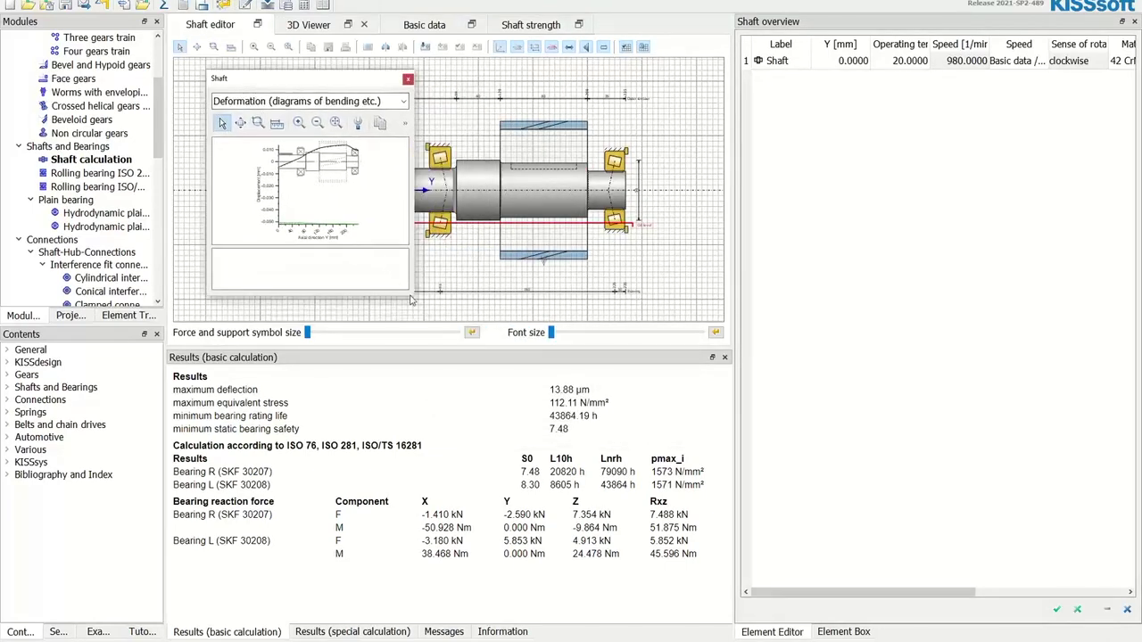
drag(413, 298, 813, 586)
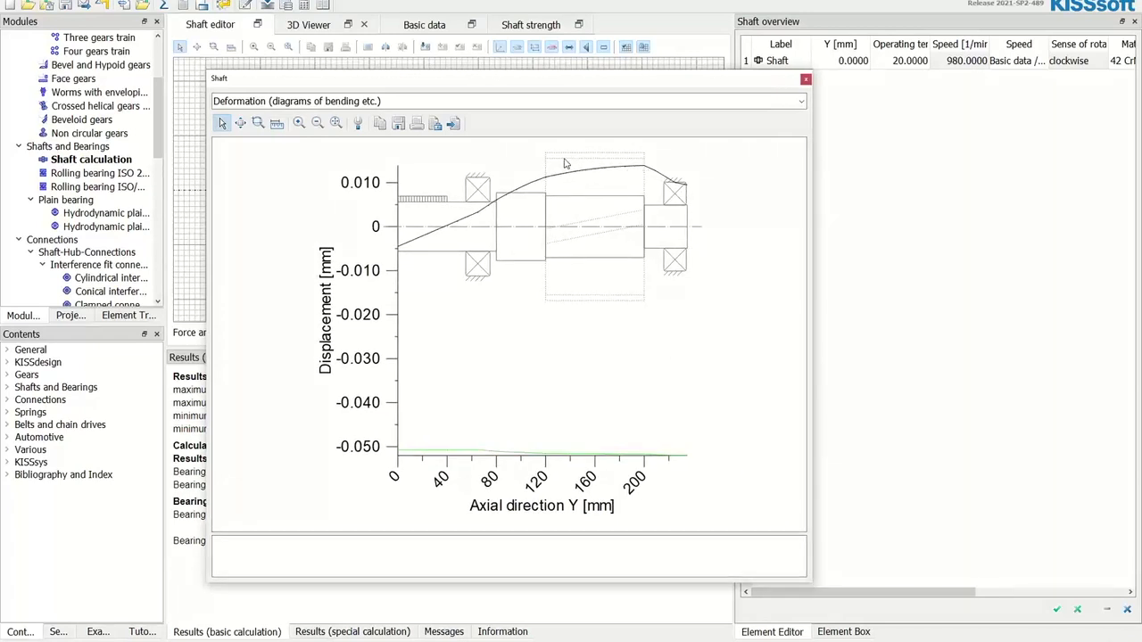
In the diagram properties, hide the Y-component curve and select the Arbitrary plane curve.
click(358, 125)
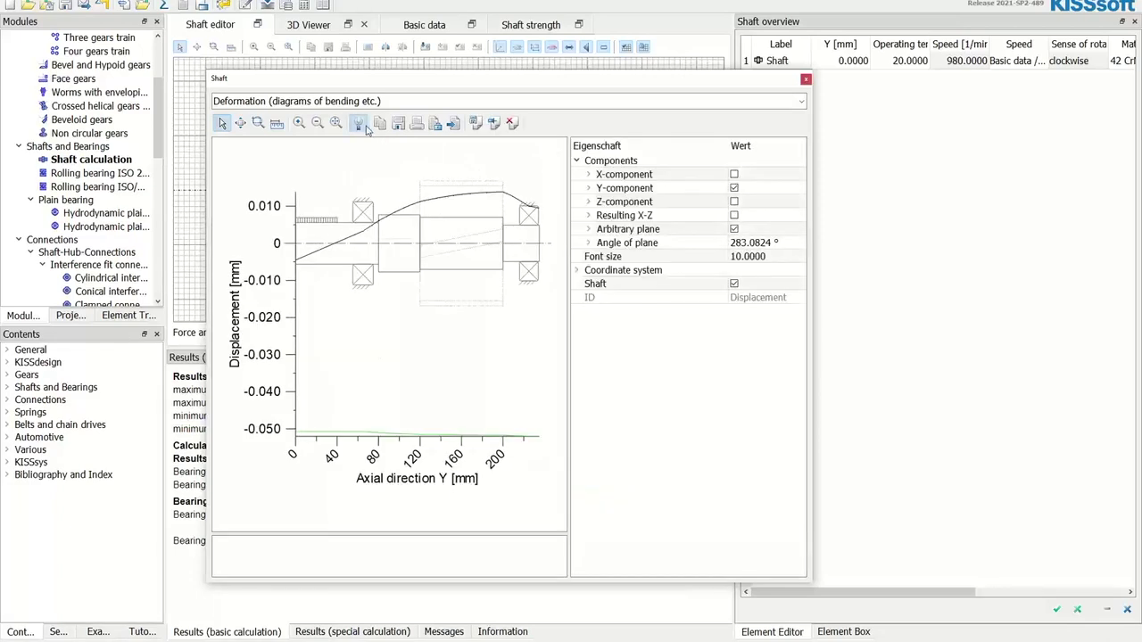
click(724, 187)
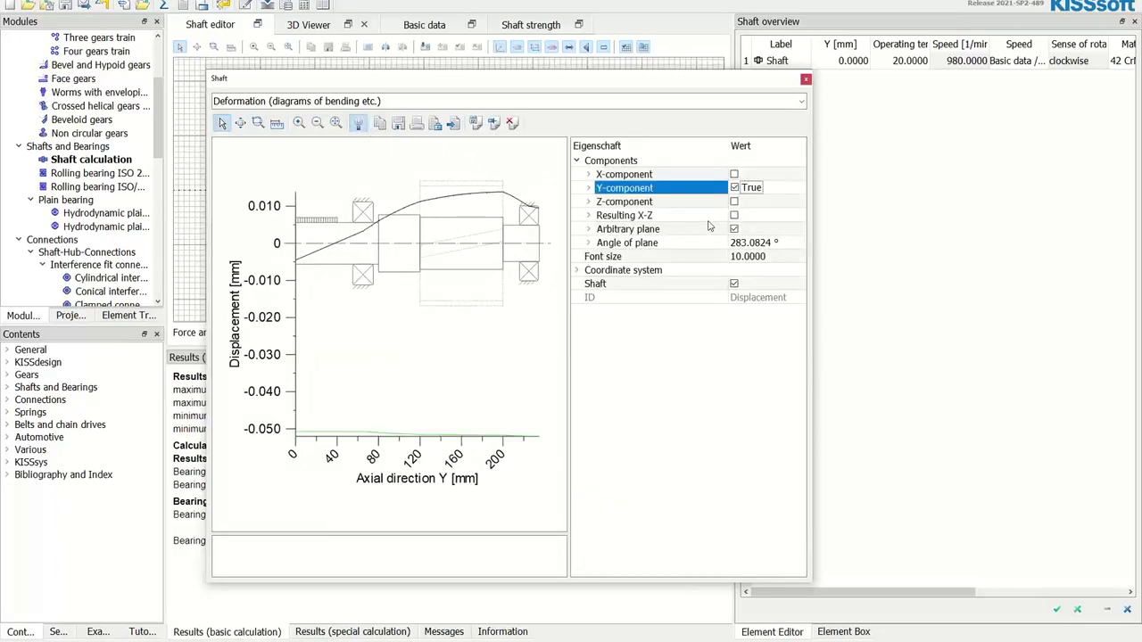
click(734, 188)
click(718, 225)
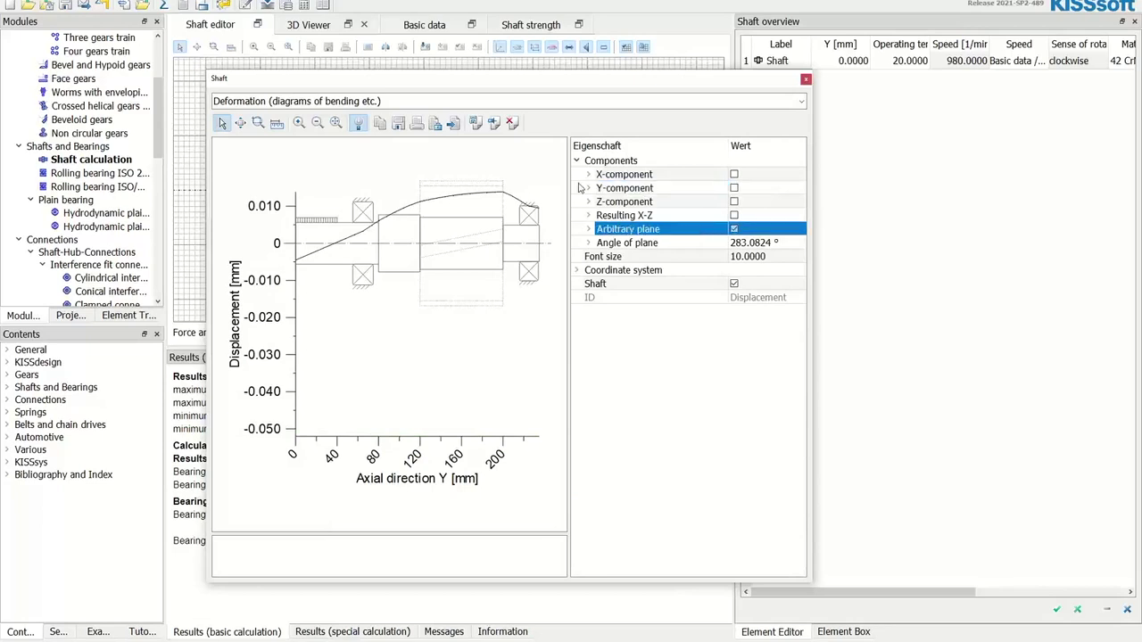
Save the arbitrary-plane curve as a fixed blue curve labelled 'KISSsoft' with line width 2.
click(493, 124)
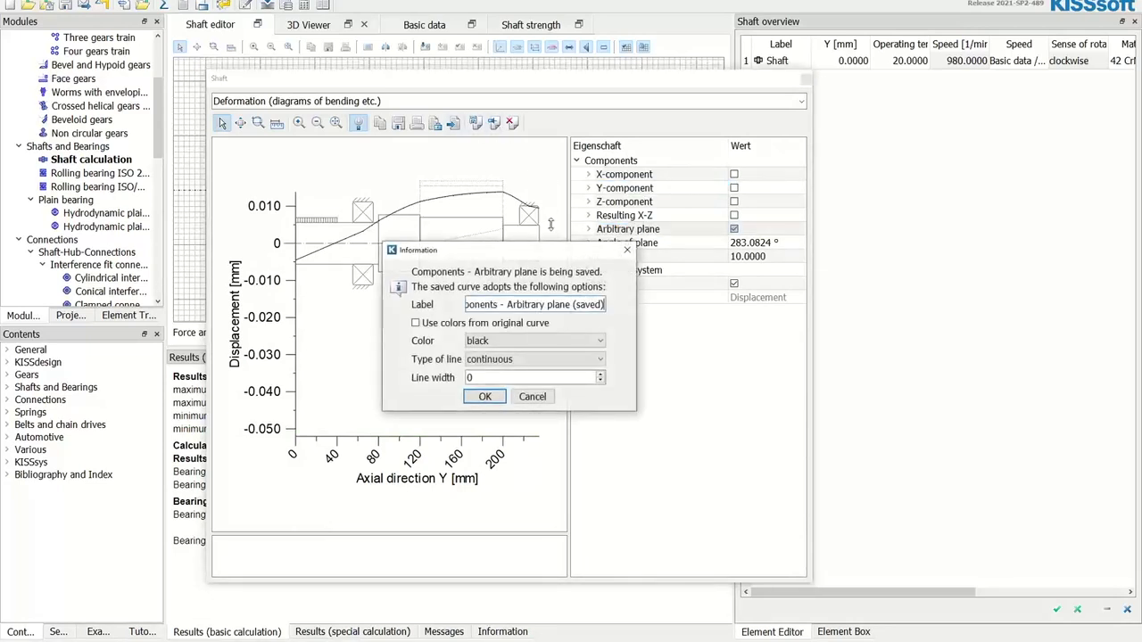
click(523, 342)
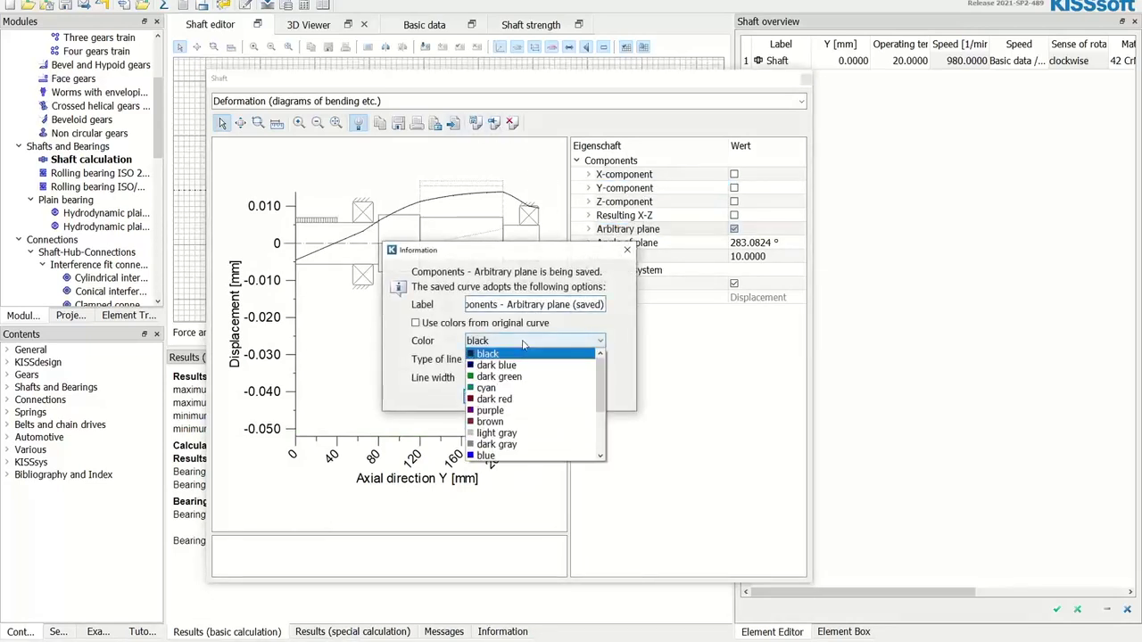
click(496, 457)
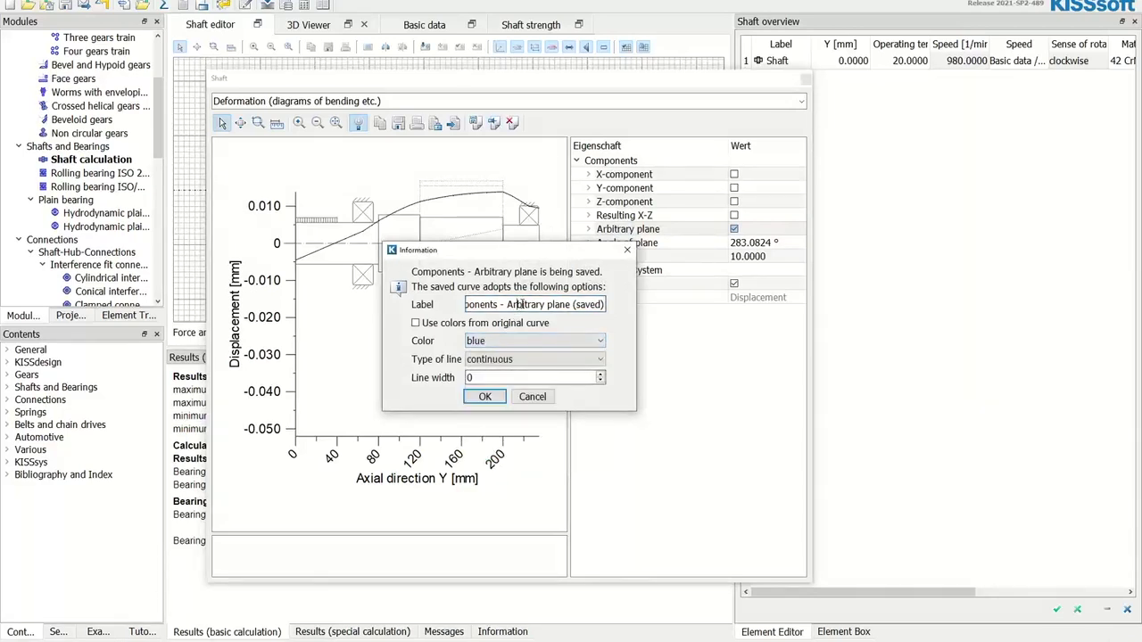
triple_click(522, 304)
text(KISSsoft)
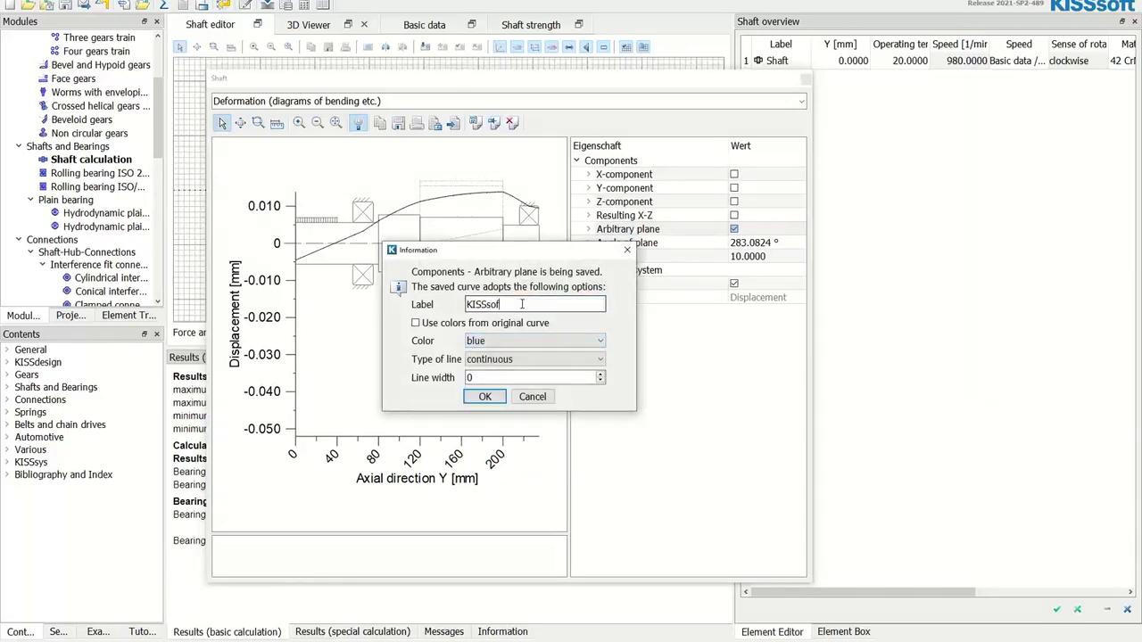
key(Tab)
key(Tab)
key(Tab)
key(Tab)
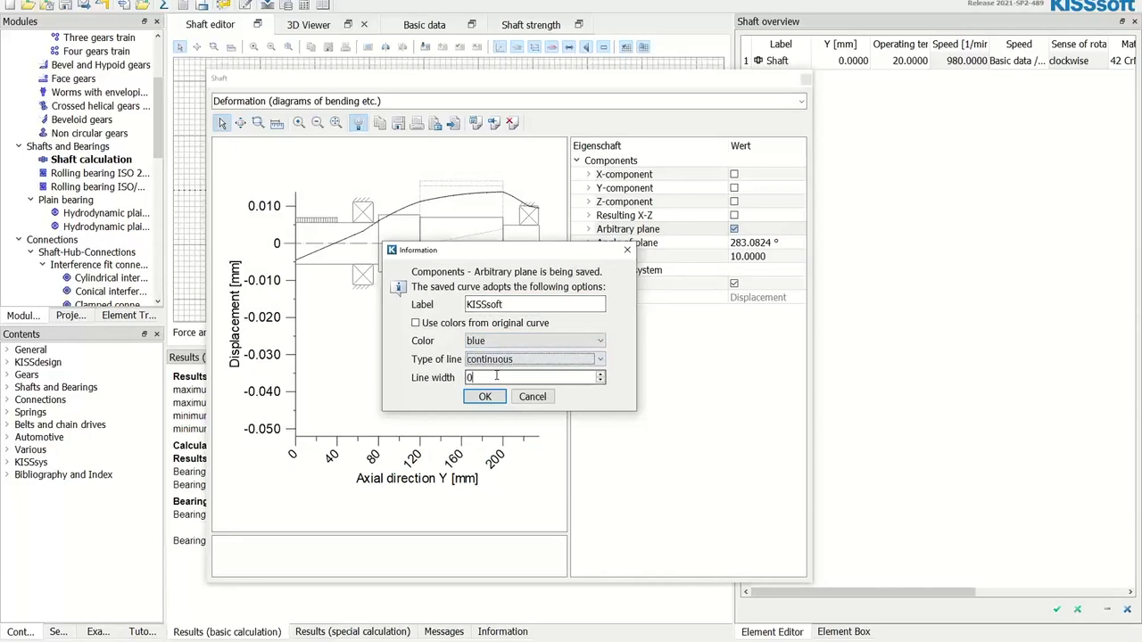
text(2)
click(484, 396)
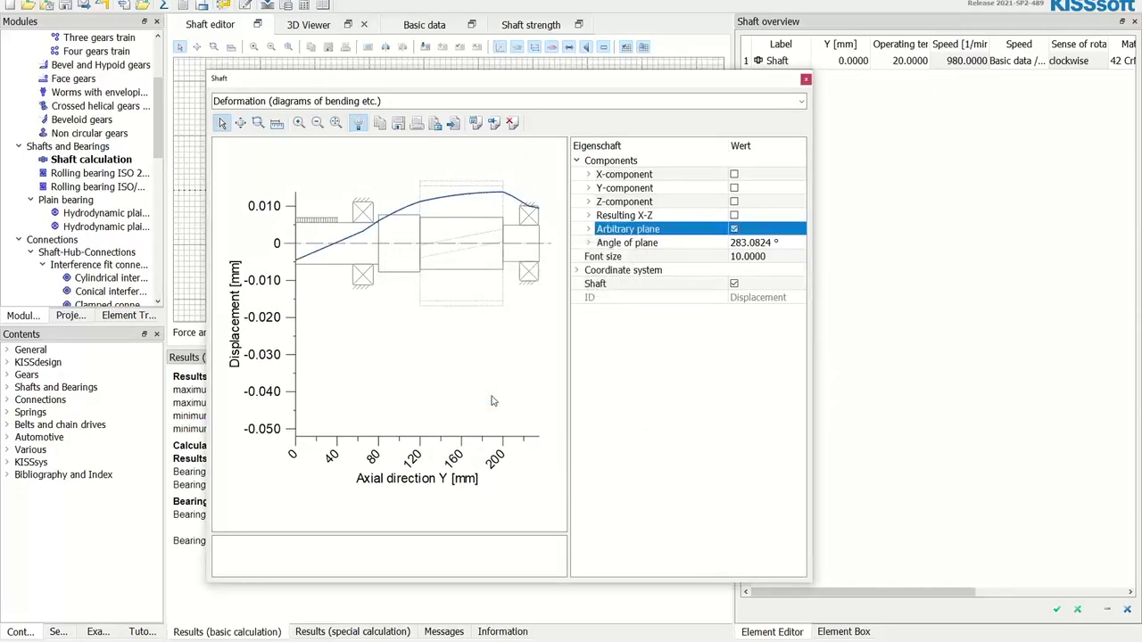
Dock the deformation diagram, then confirm the SKF Bearing Module registration in the SKF Registration Tool.
double_click(355, 83)
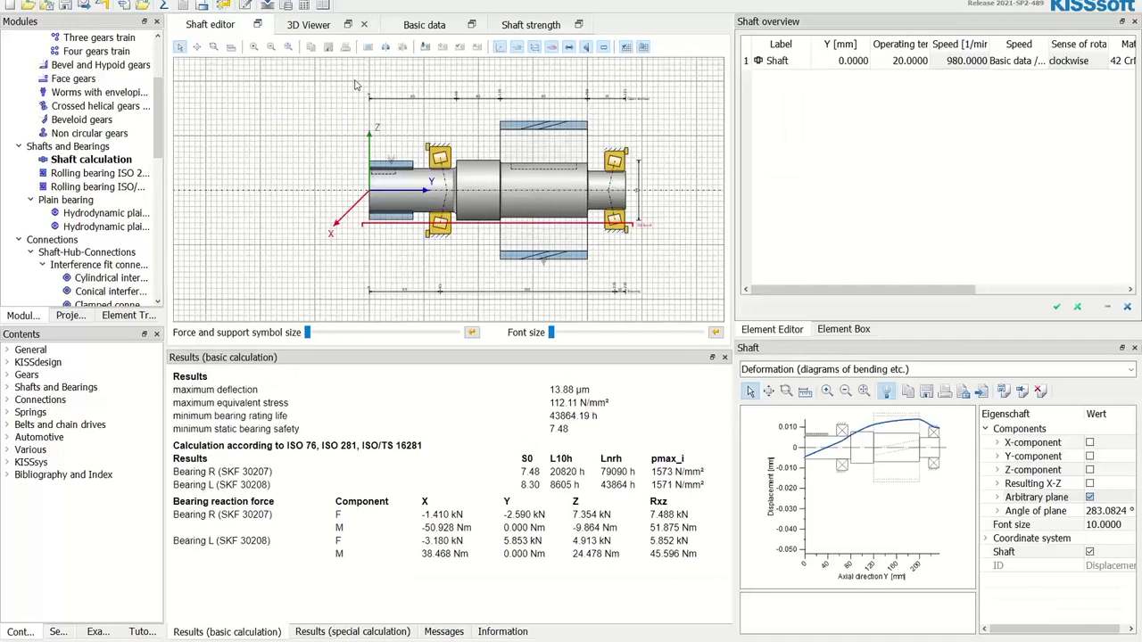
click(275, 2)
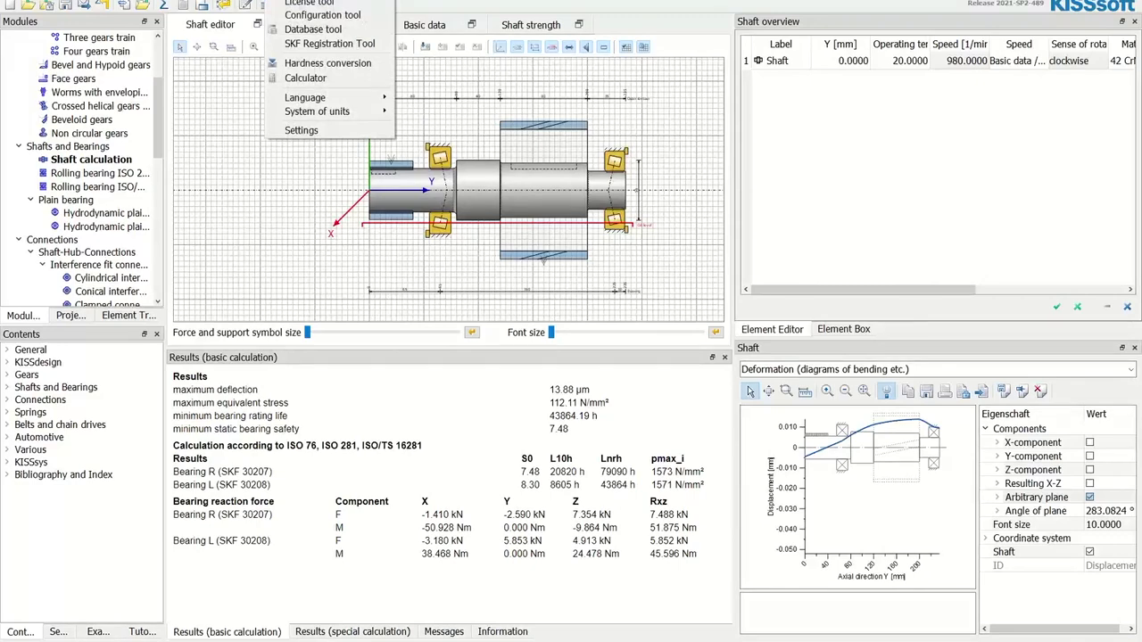
click(278, 45)
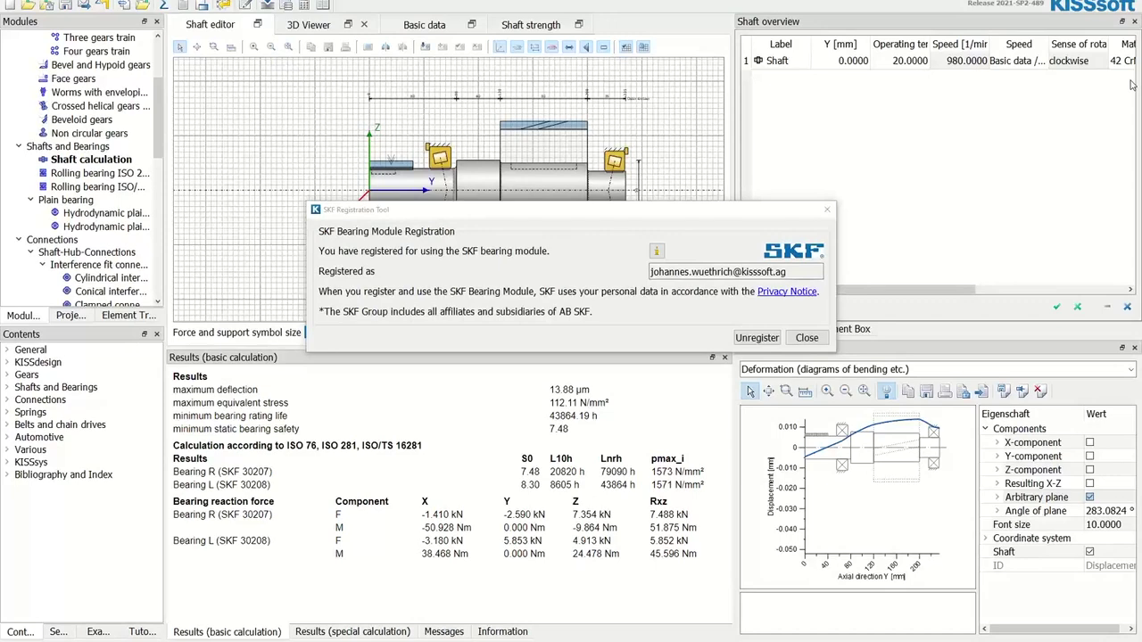
click(335, 211)
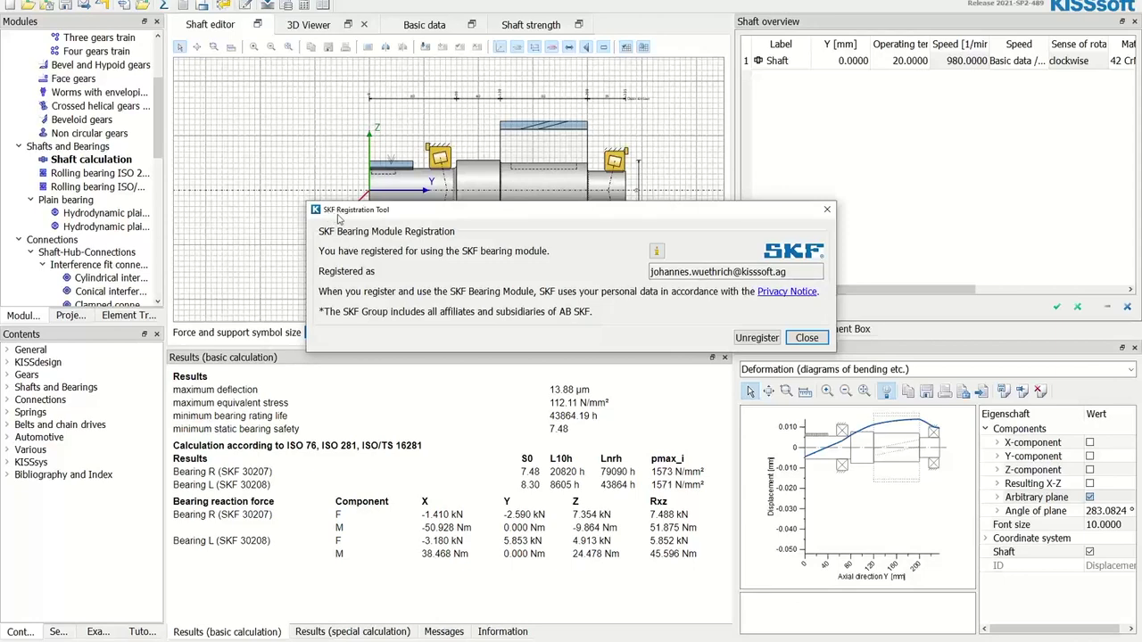
click(808, 339)
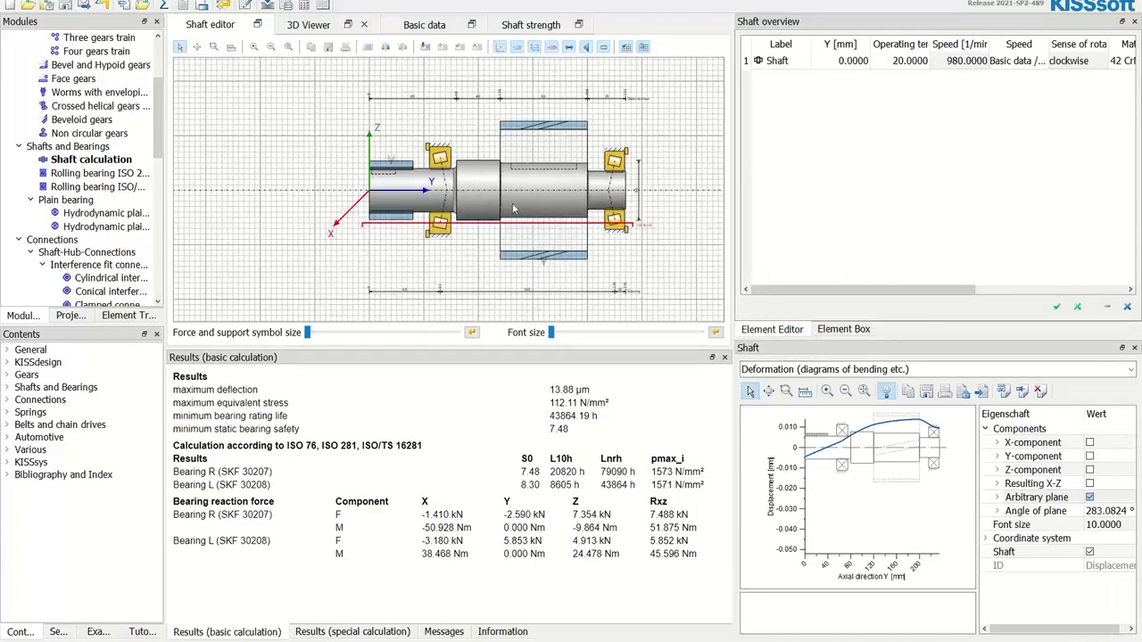
Enable SKF Cloud rating life and SKF bearing stiffness with ISO/TS 16281 in the Rolling bearings settings.
click(201, 5)
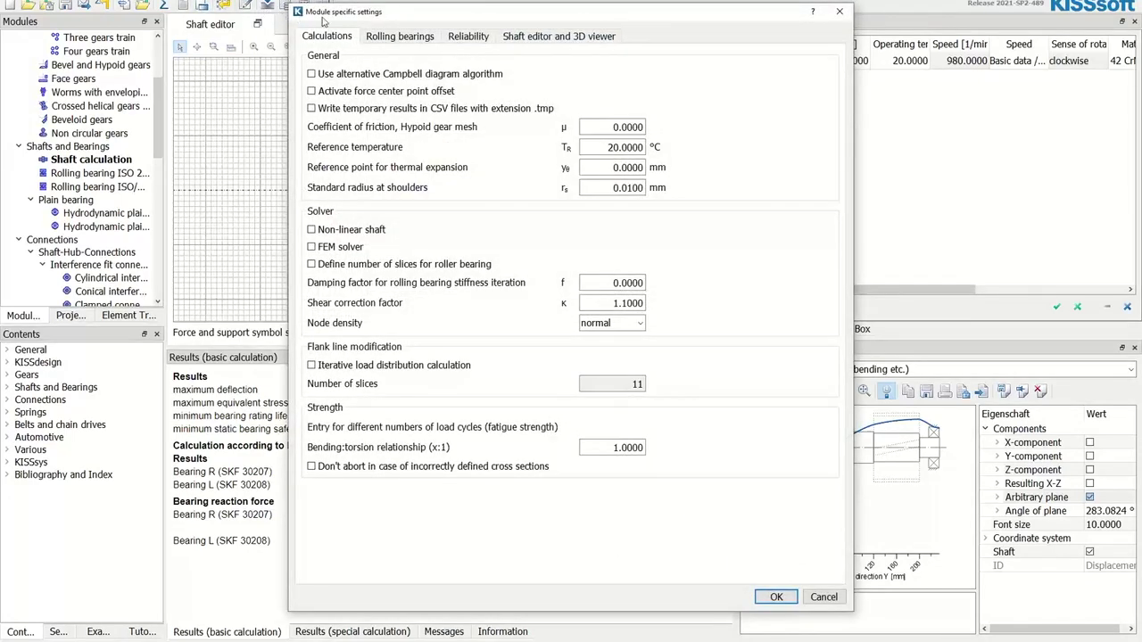
click(387, 35)
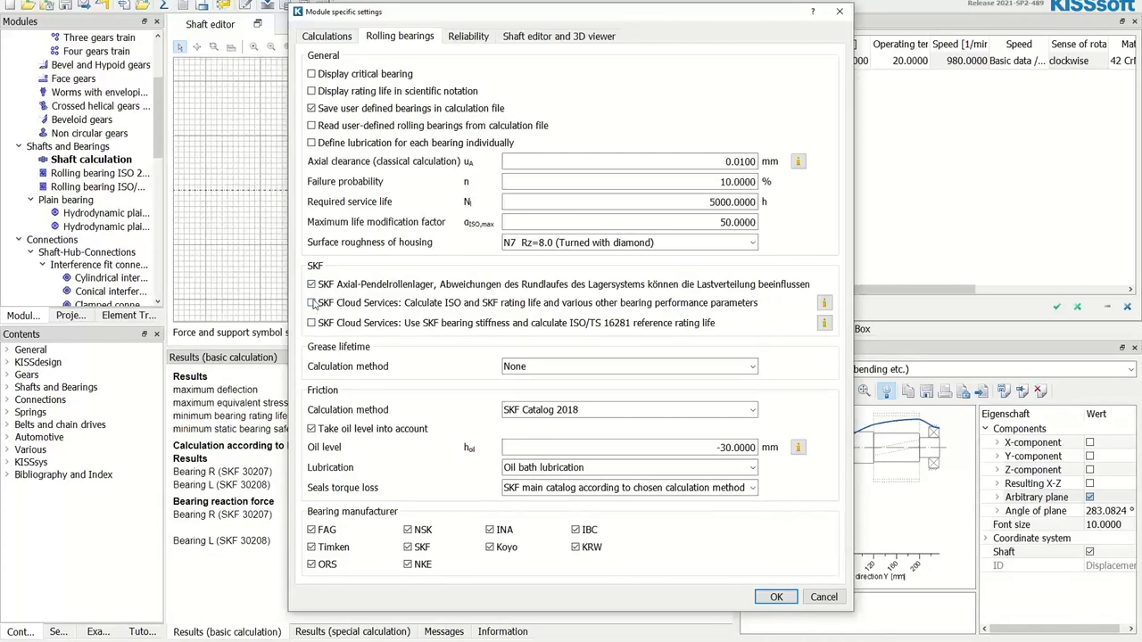
click(312, 303)
click(311, 324)
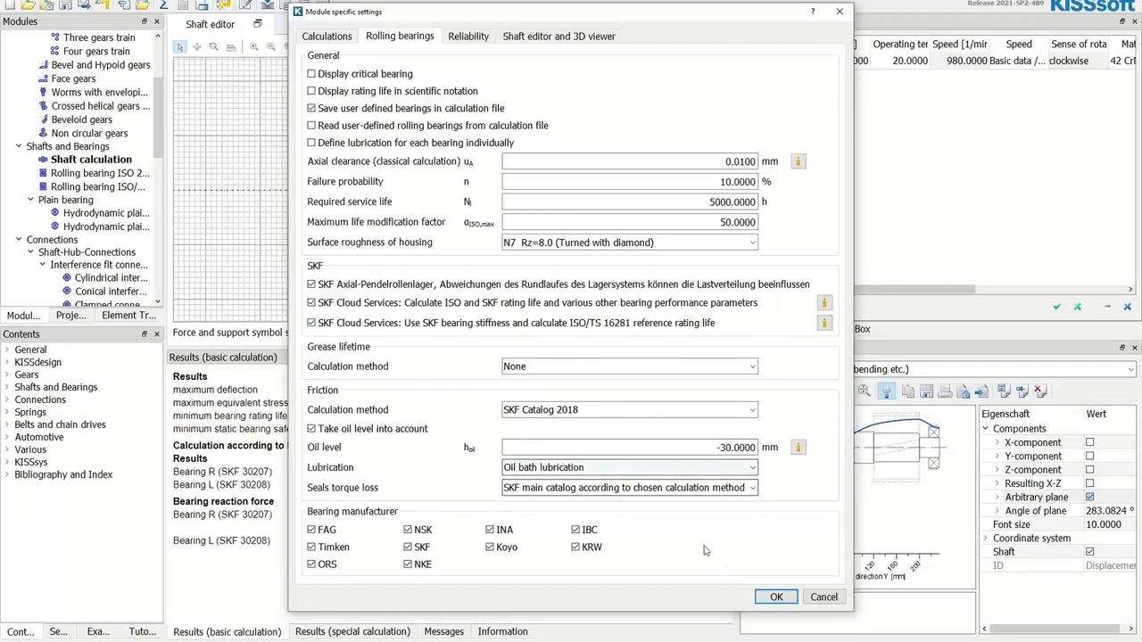
click(776, 596)
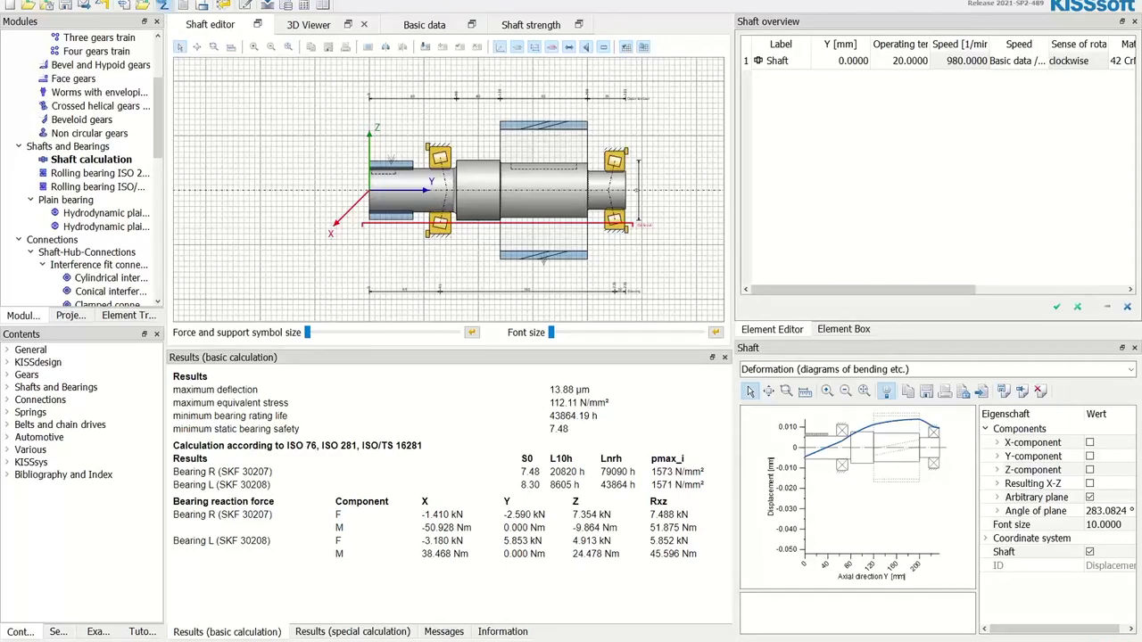
Recalculate the shaft (15.22 µm deflection, 58245.74 h minimum life), then undock the deformation diagram.
click(163, 5)
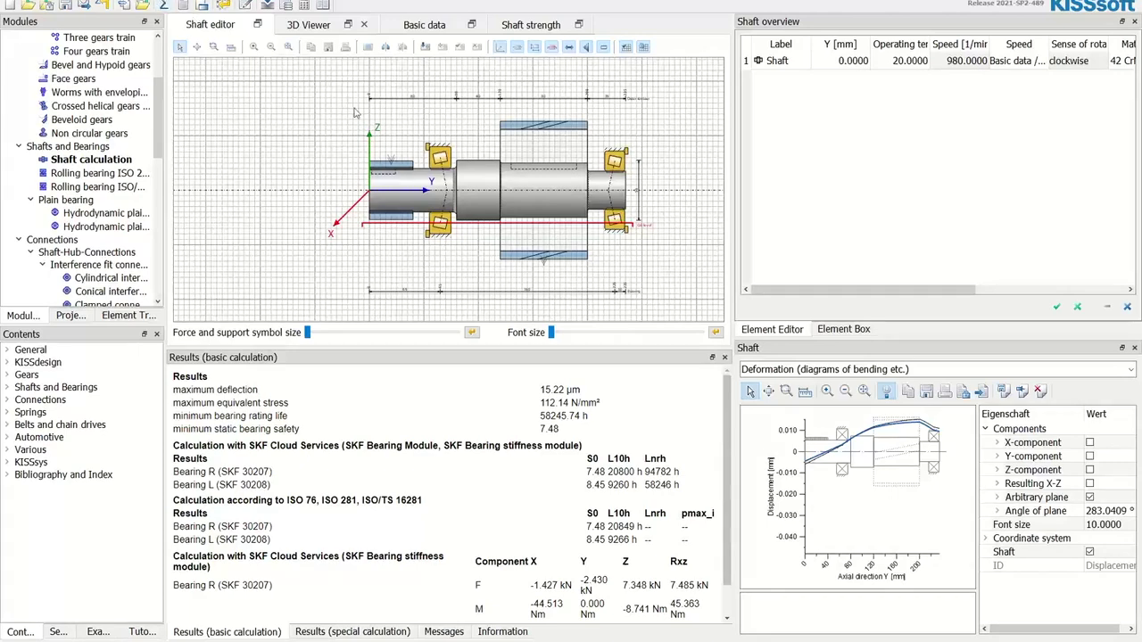
double_click(777, 348)
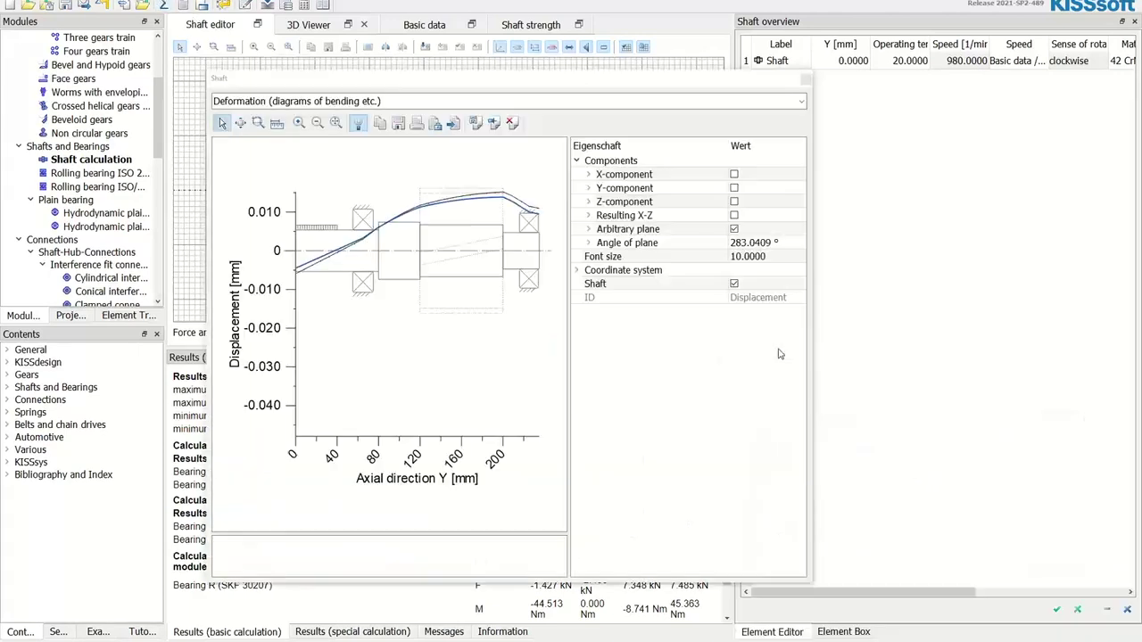
Set the arbitrary-plane deformation curve to turquoise with line width 2.
click(588, 230)
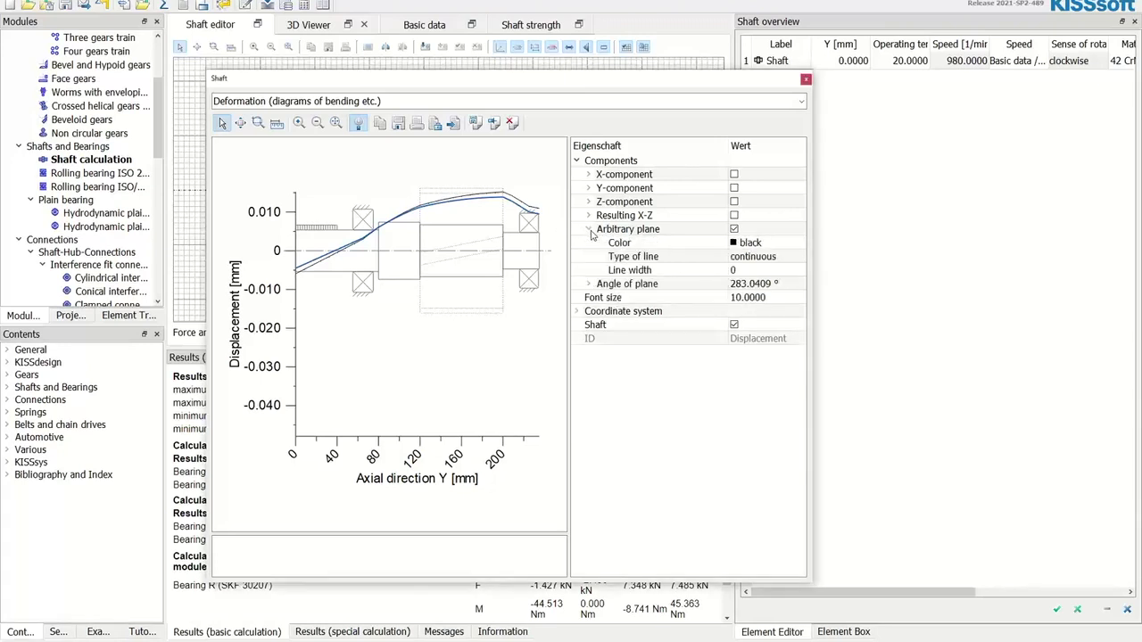
click(748, 249)
click(747, 245)
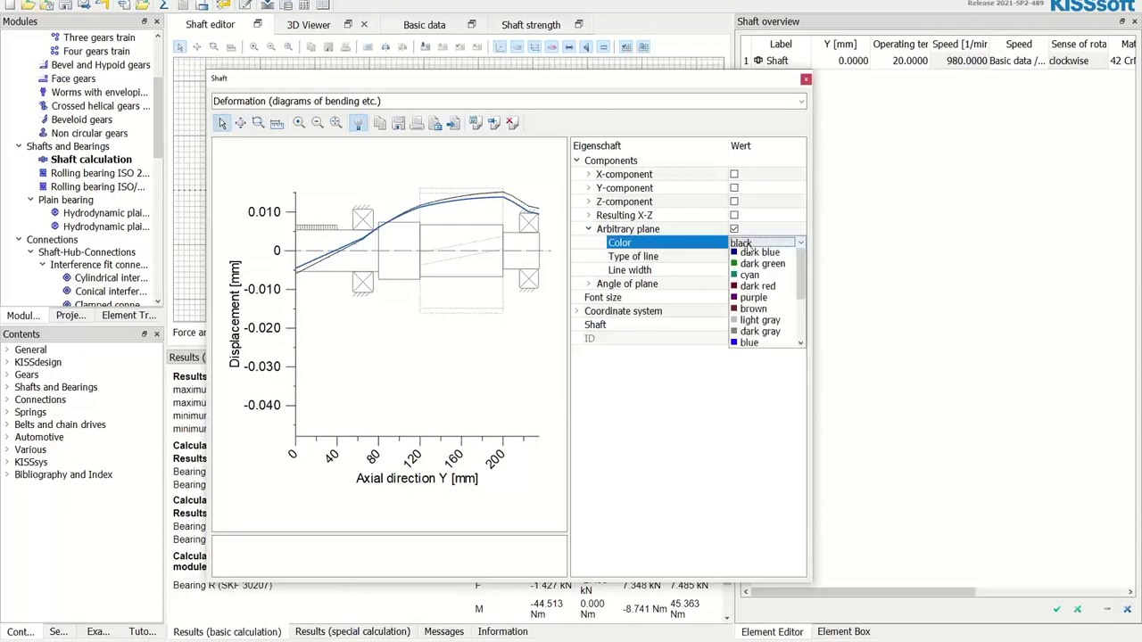
scroll(761, 268, down, 1)
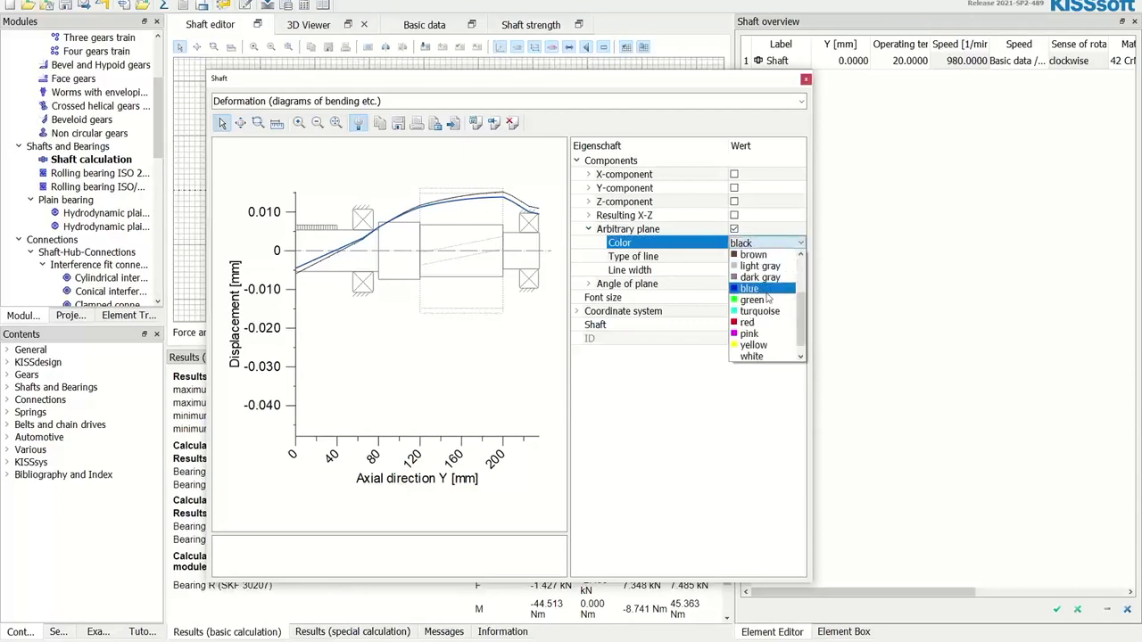
click(761, 310)
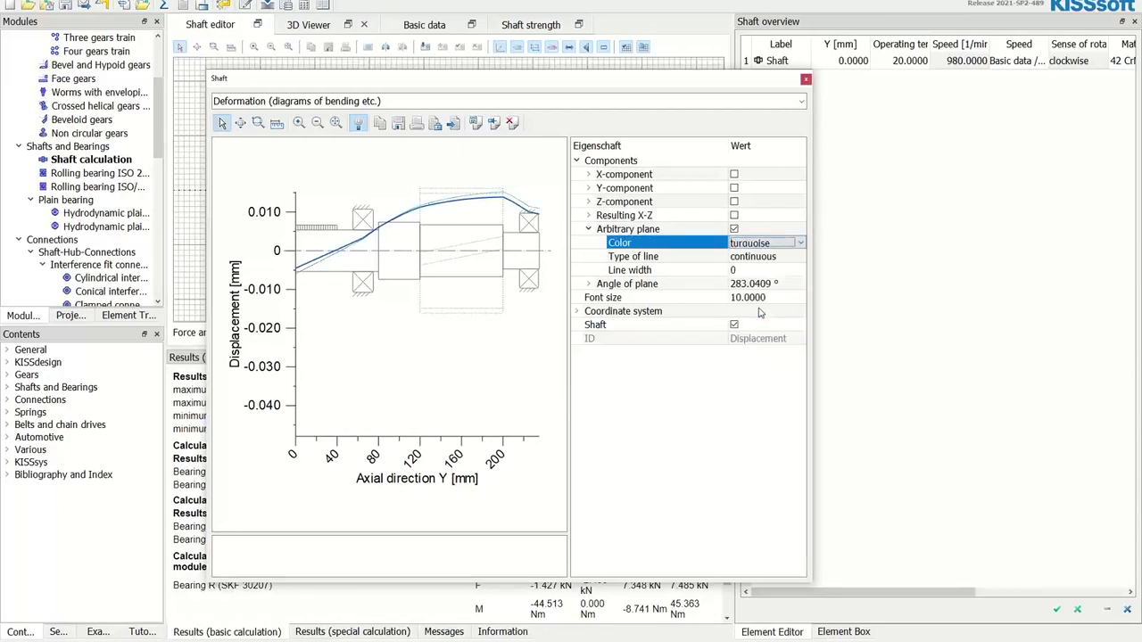
click(740, 272)
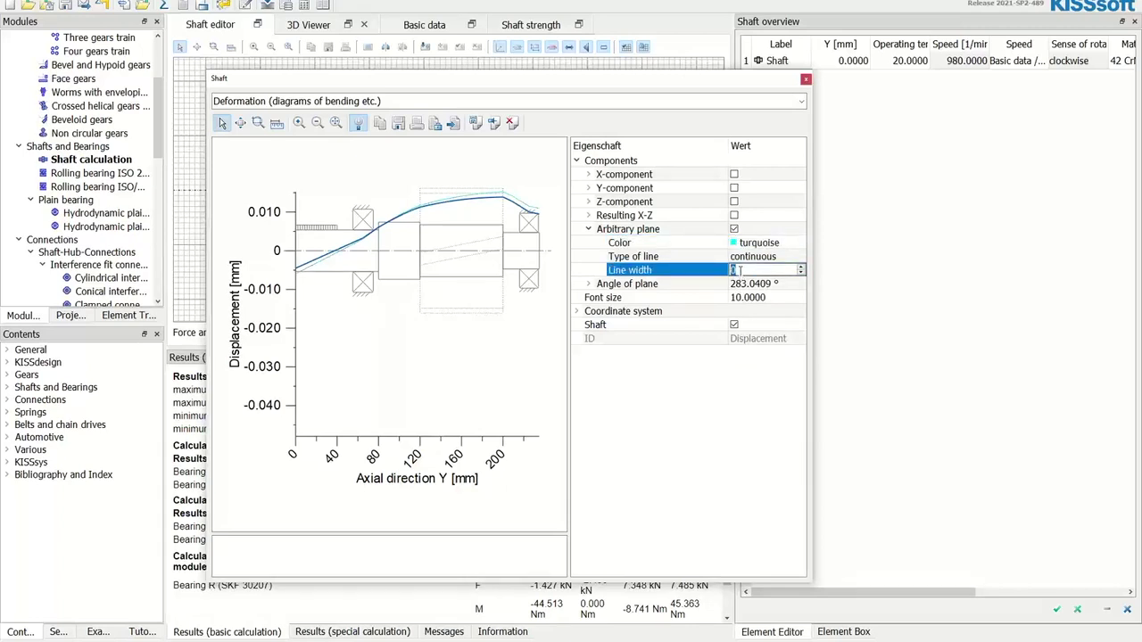
text(2)
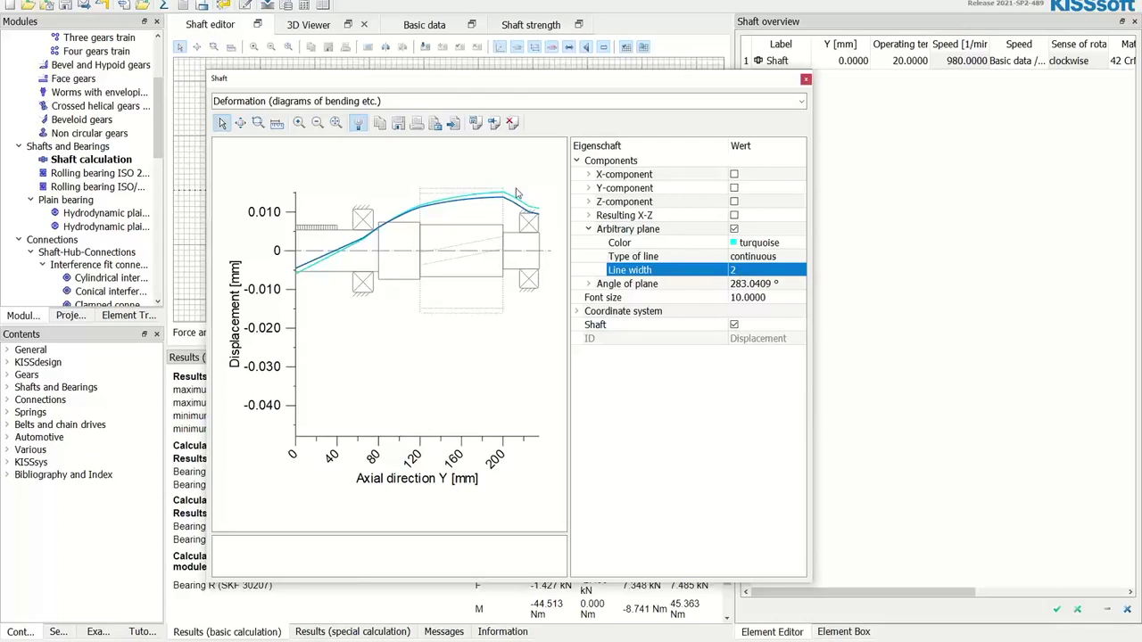
Dock the diagram, float and enlarge the basic calculation results, and highlight the SKF bearing stiffness section.
double_click(414, 78)
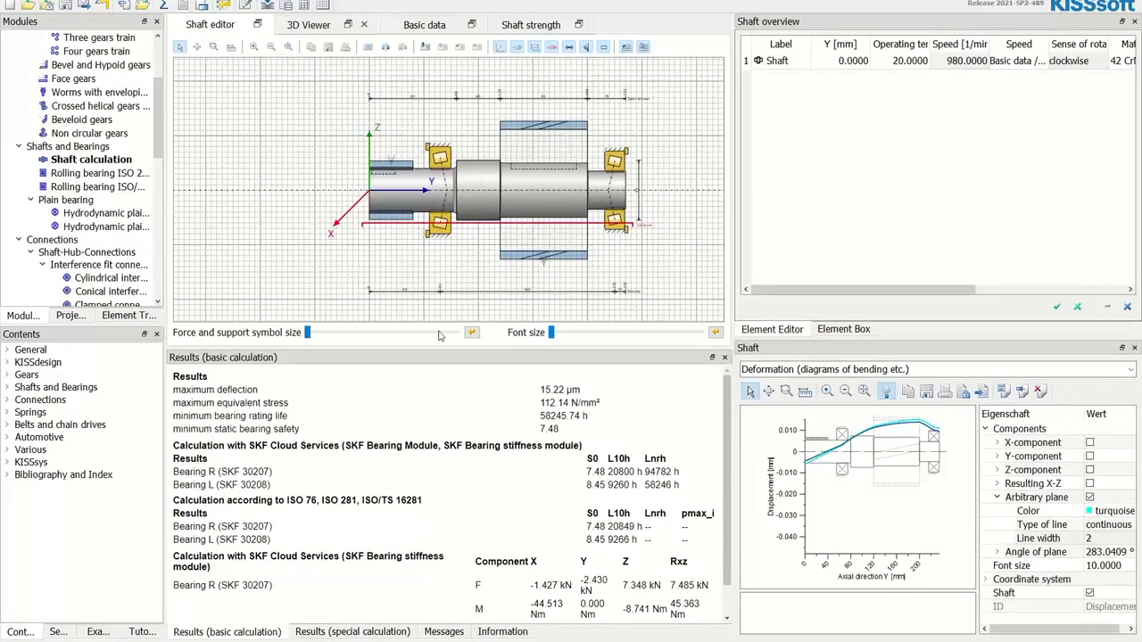
double_click(445, 358)
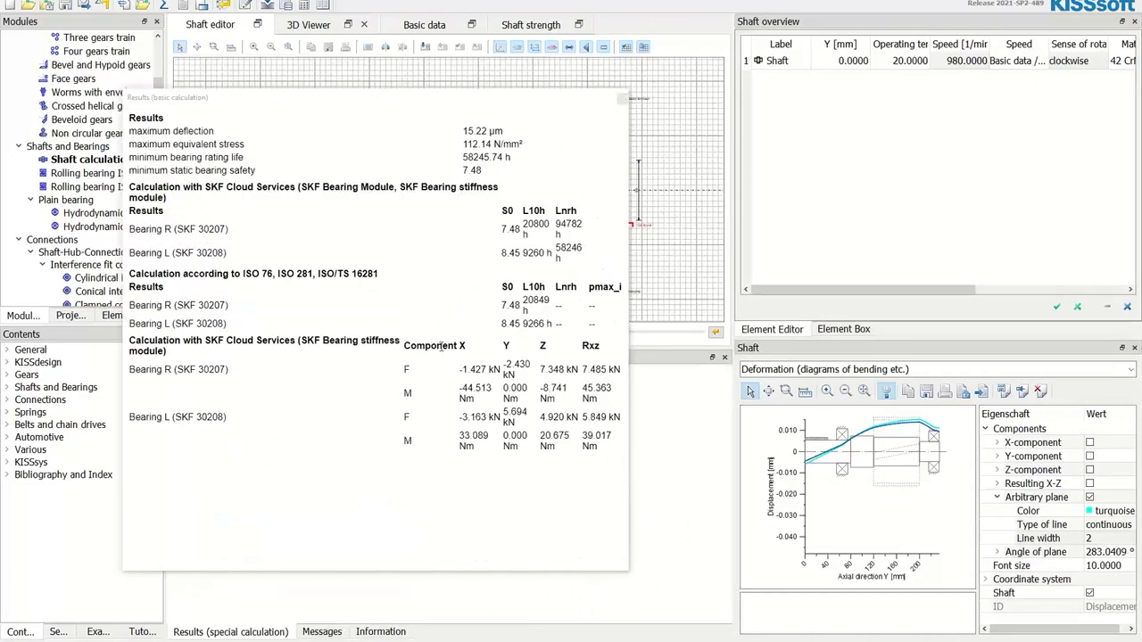
drag(627, 573, 750, 566)
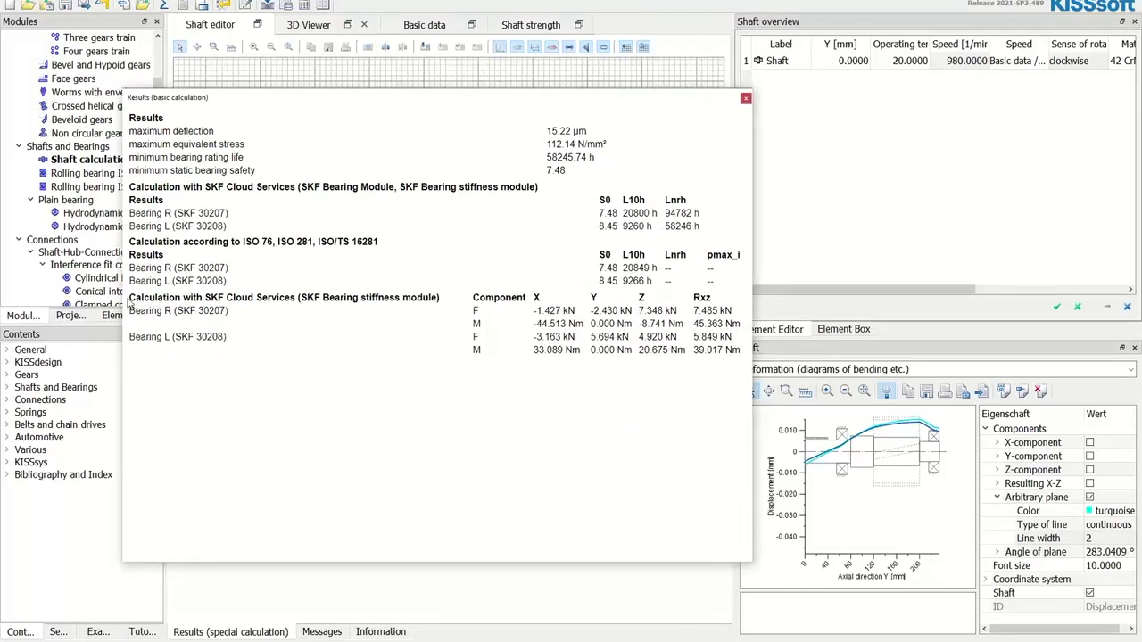
drag(131, 299, 714, 352)
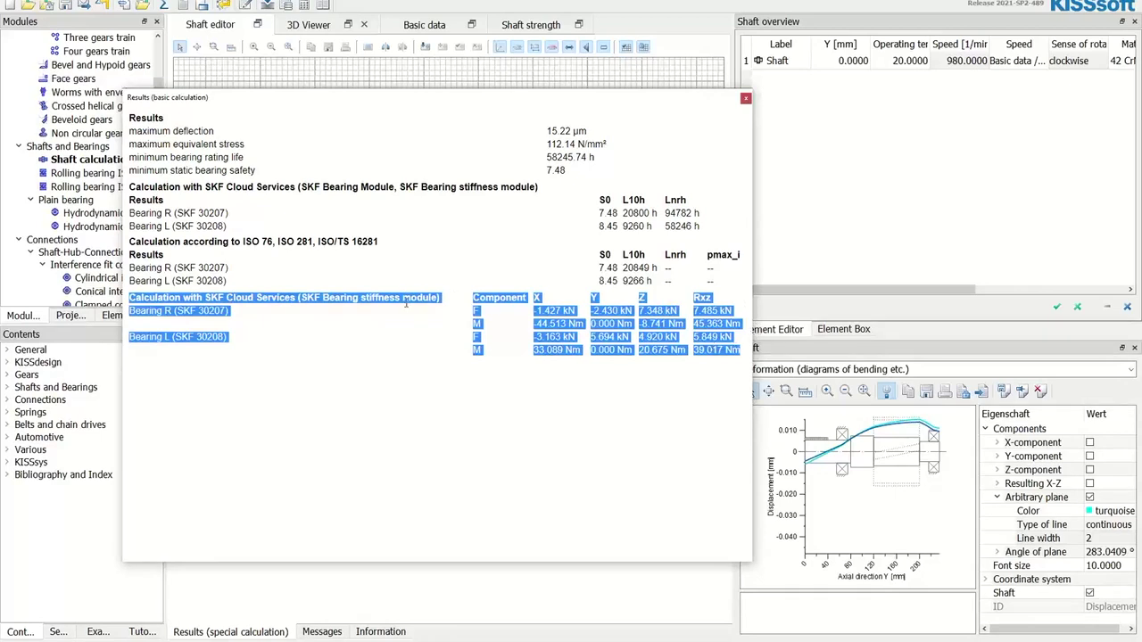
click(619, 353)
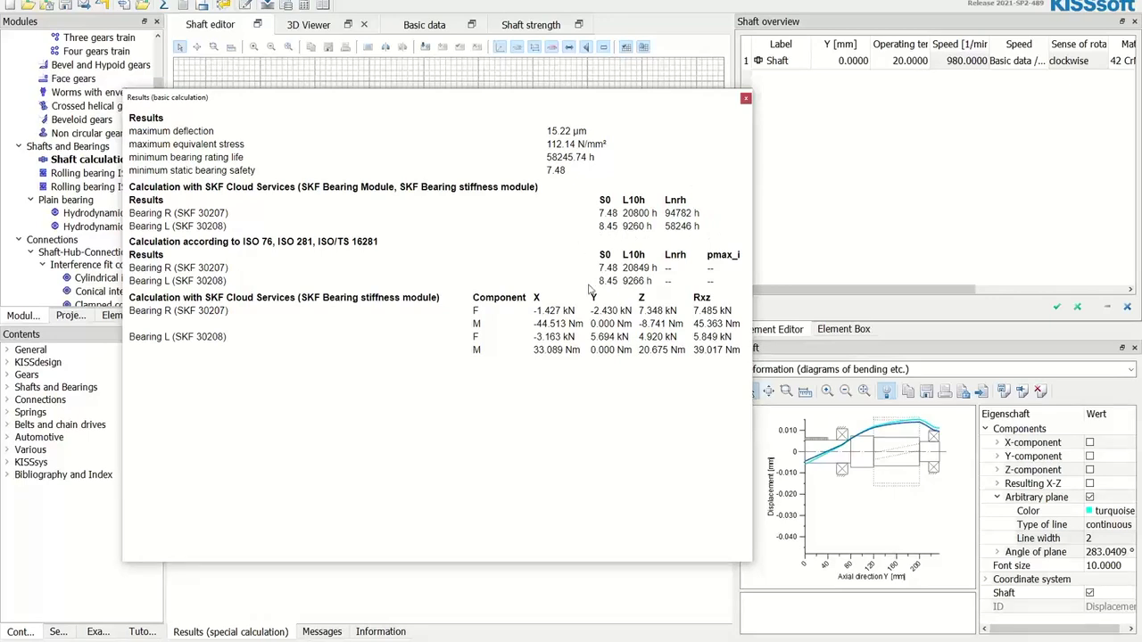
Re-dock the results window and run the Rolling bearing special calculation.
double_click(500, 100)
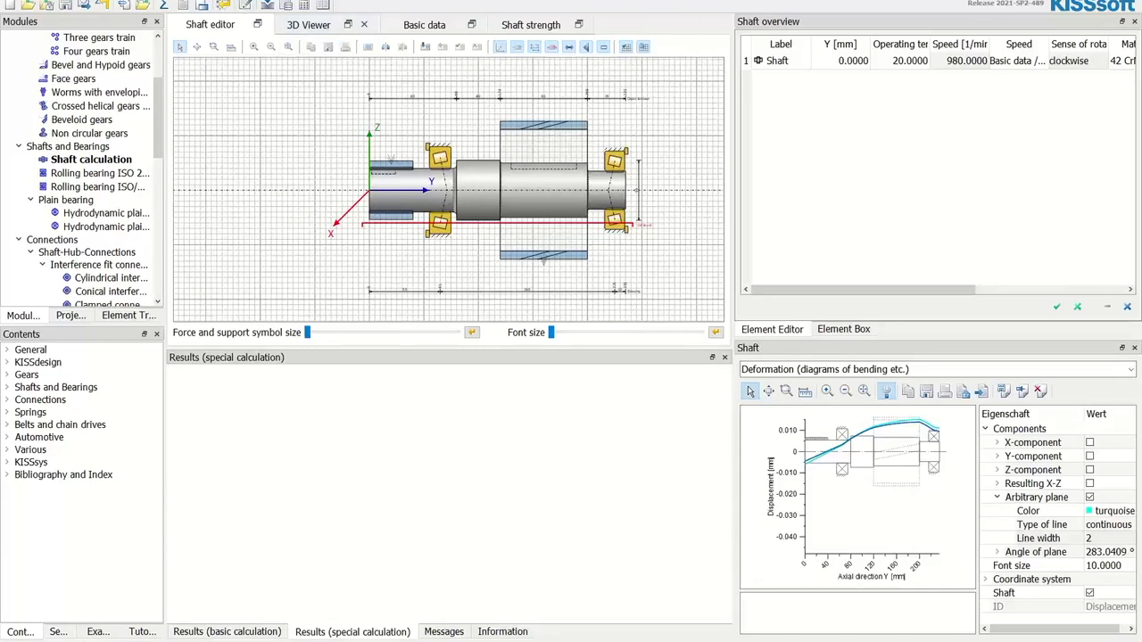
click(163, 5)
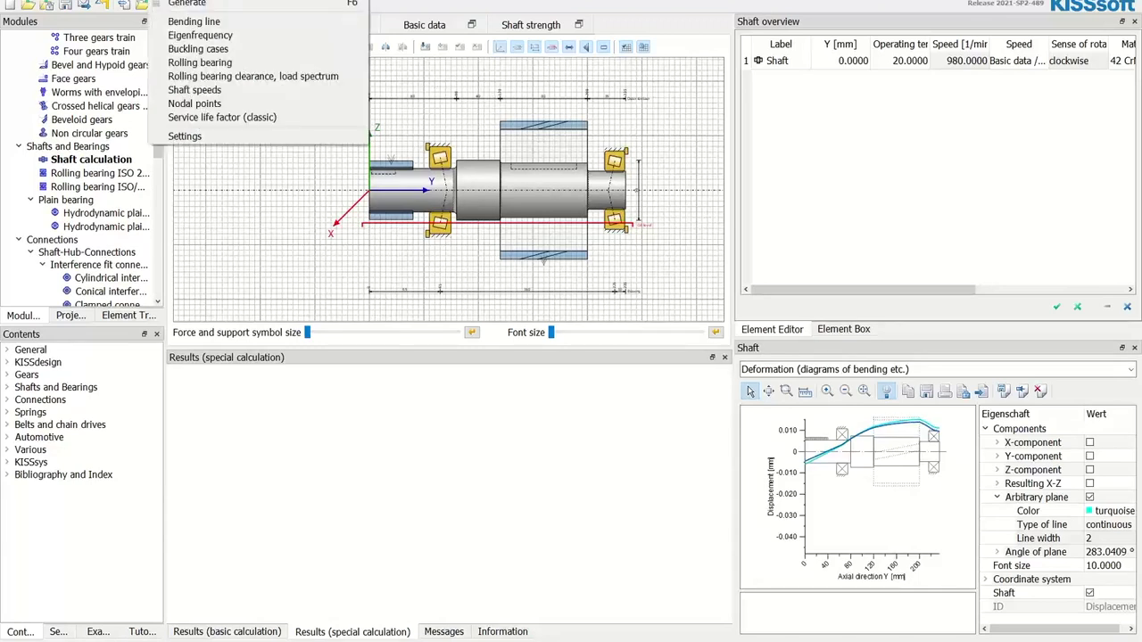
click(193, 64)
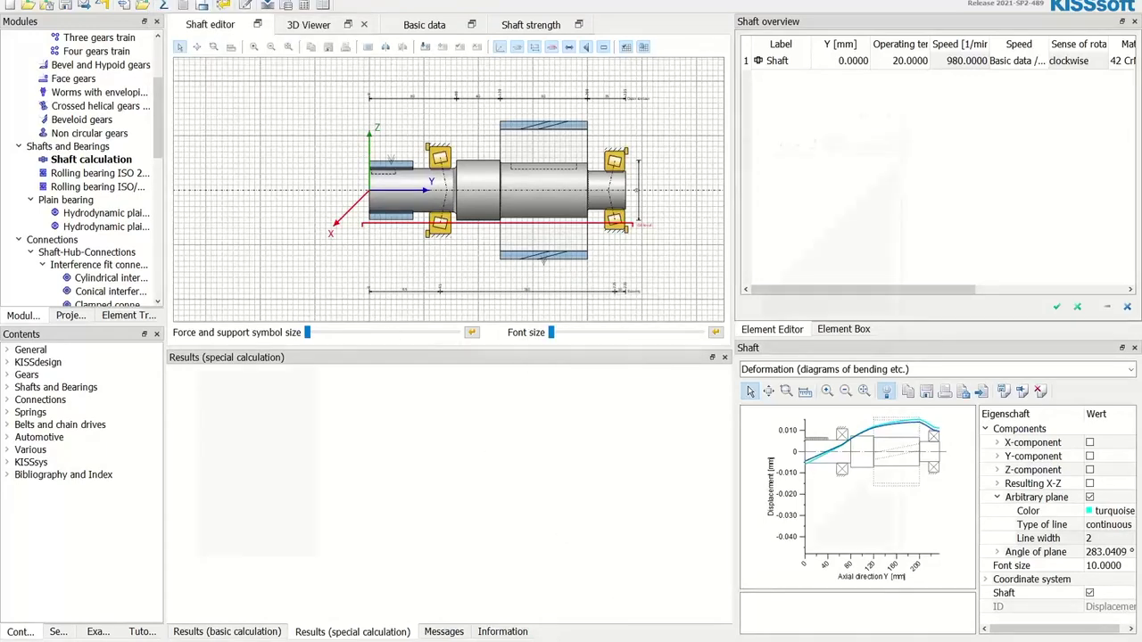
Read through the rolling bearing report, including the SKF Bearing Module section 2.3 stiffness matrix.
scroll(487, 262, down, 5)
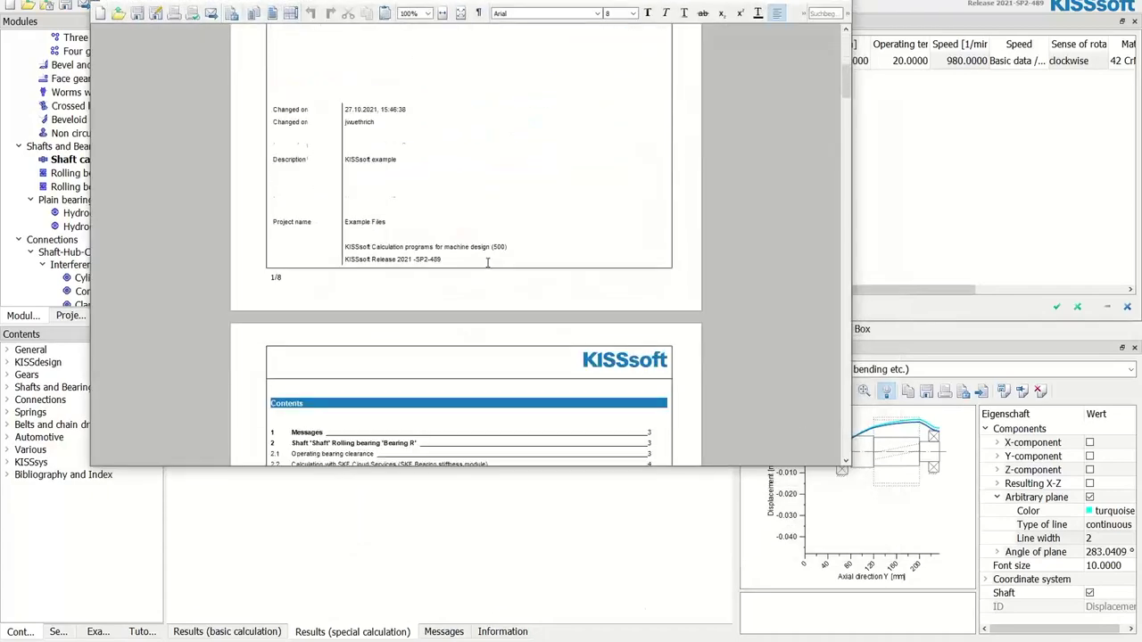
scroll(487, 262, down, 5)
ctrl+scroll(427, 226, up, 1)
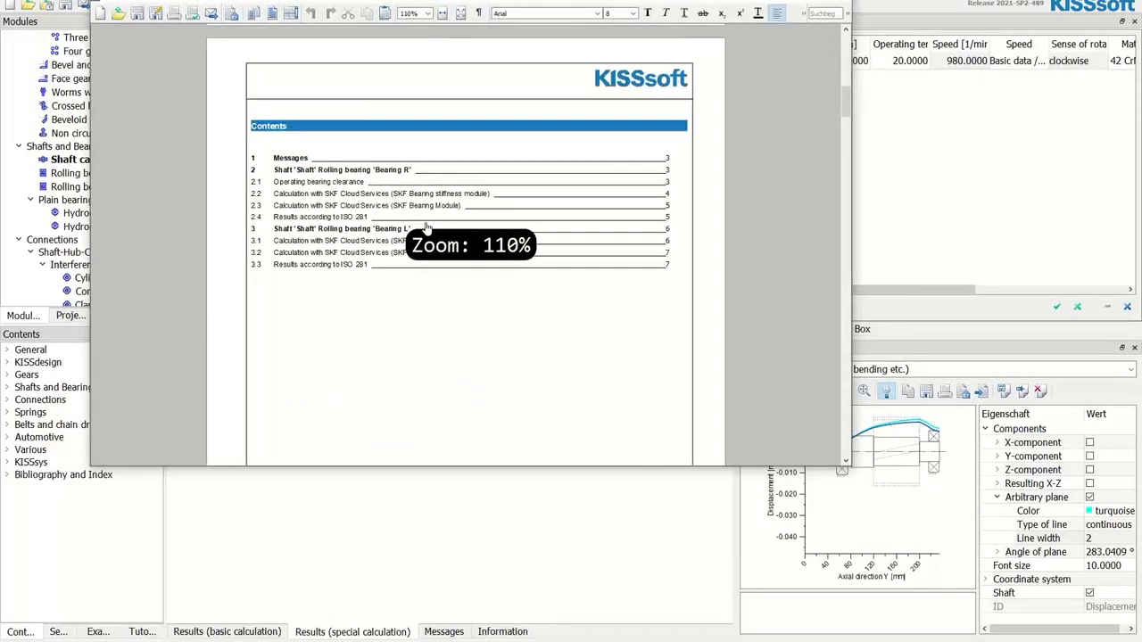
ctrl+scroll(426, 227, up, 4)
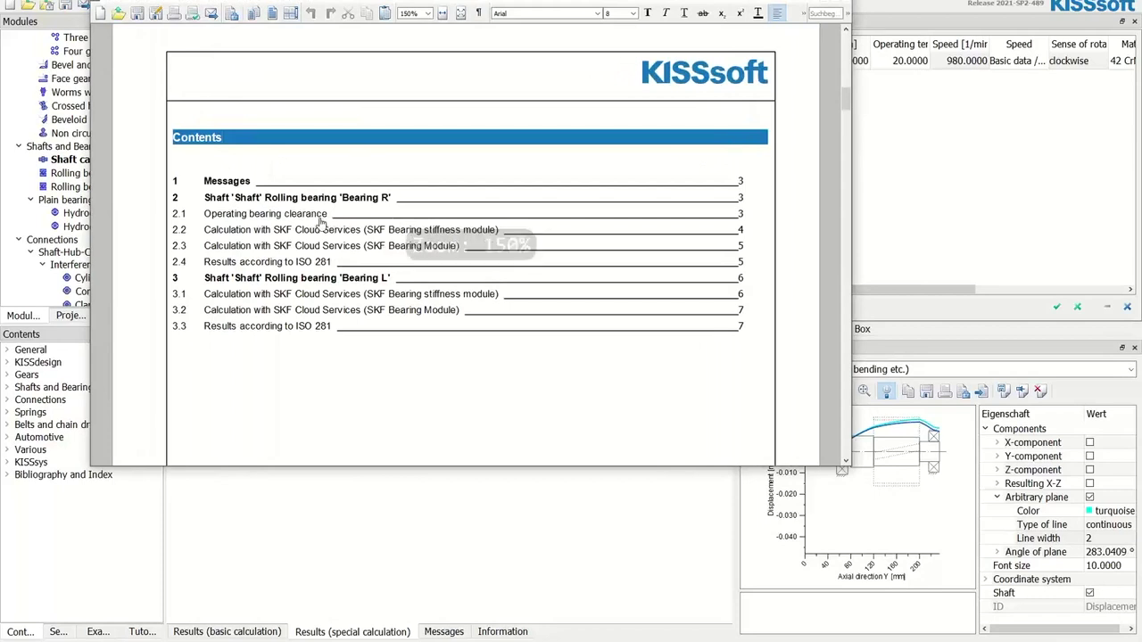
click(400, 250)
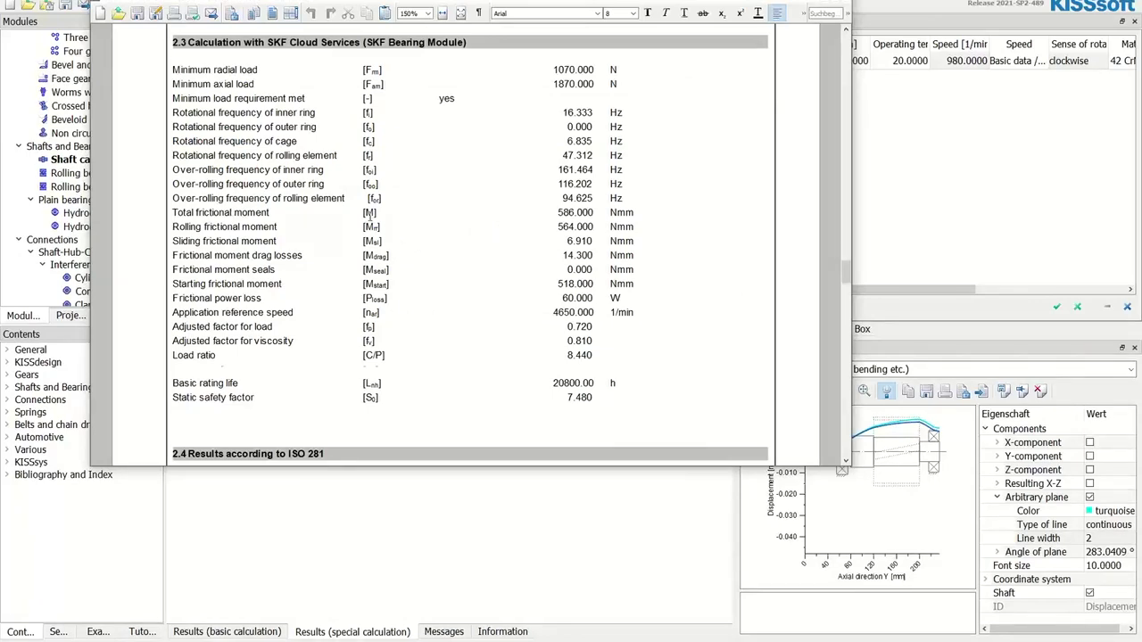
scroll(369, 215, down, 4)
scroll(366, 217, up, 3)
scroll(367, 218, up, 3)
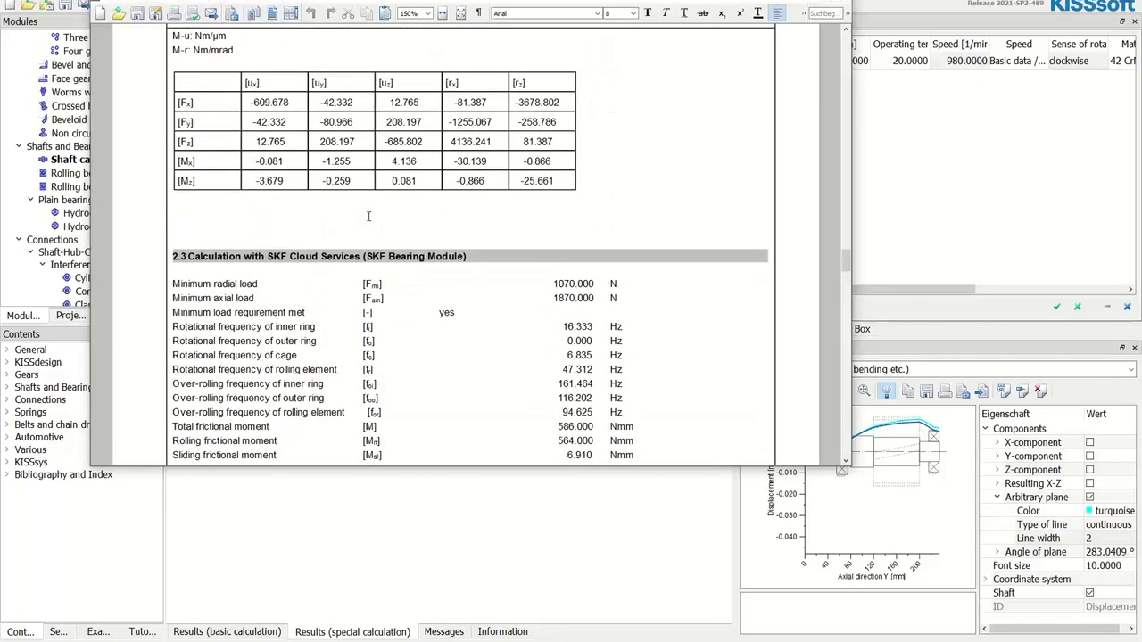
scroll(367, 216, up, 6)
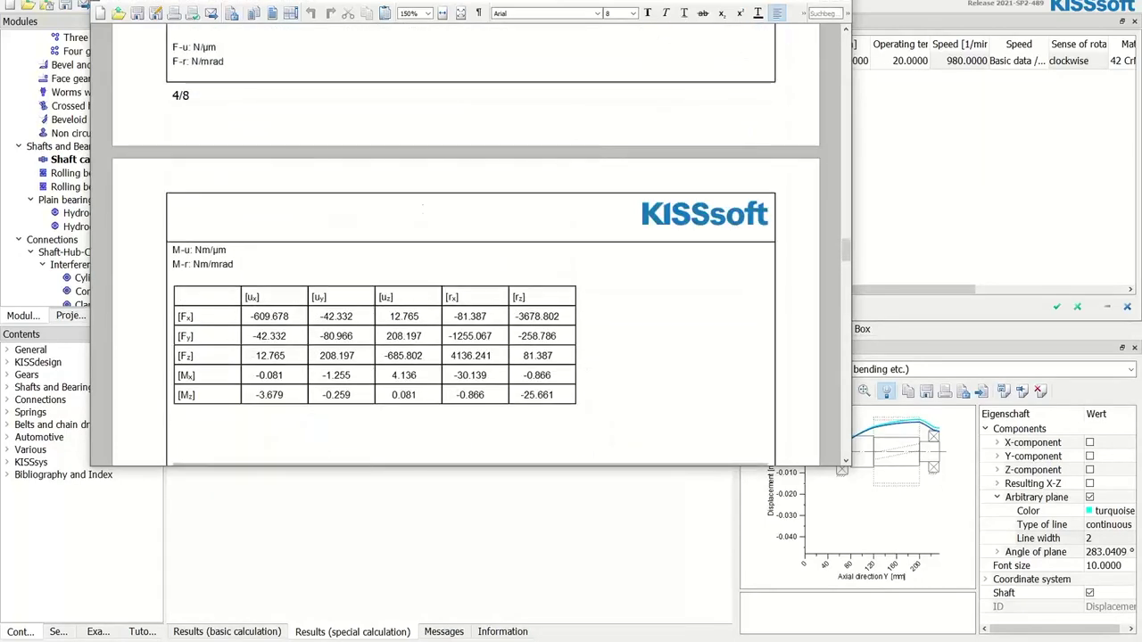
Close the report and advance the slide show to slide 24 on SKF Cloud Services bearing calculation.
click(833, 5)
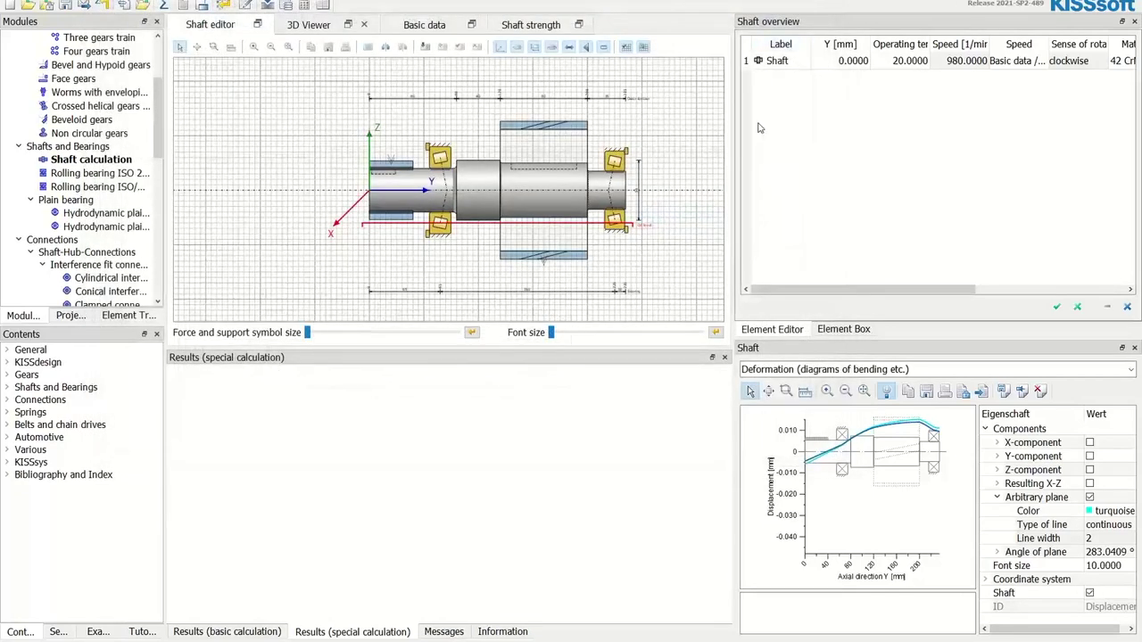
mouse_move(497, 637)
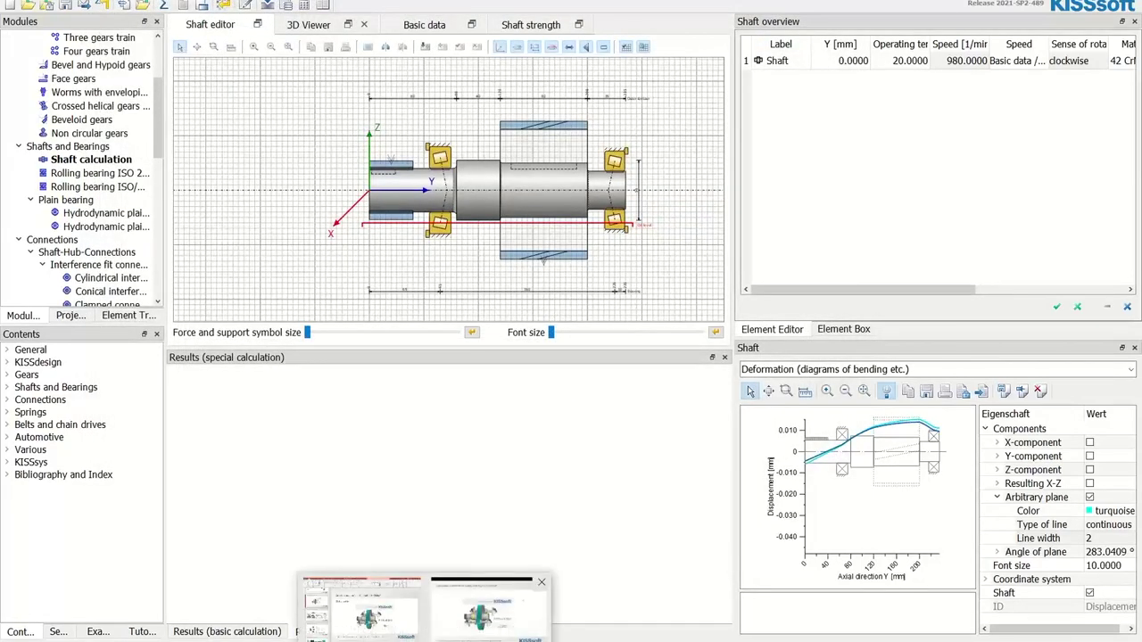
click(489, 611)
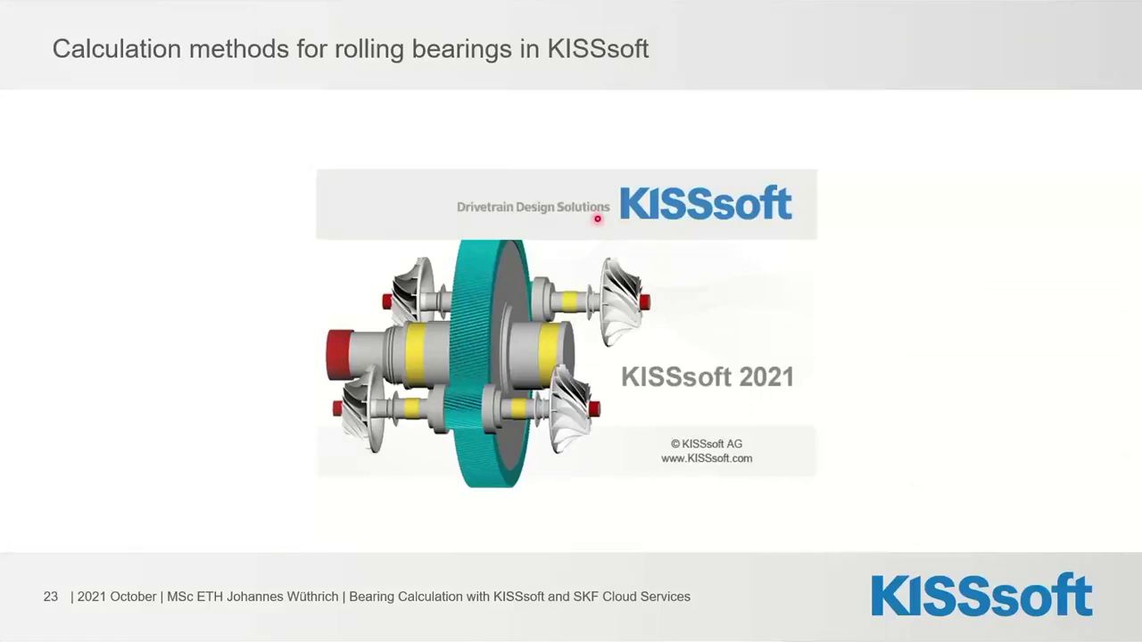
key(Right)
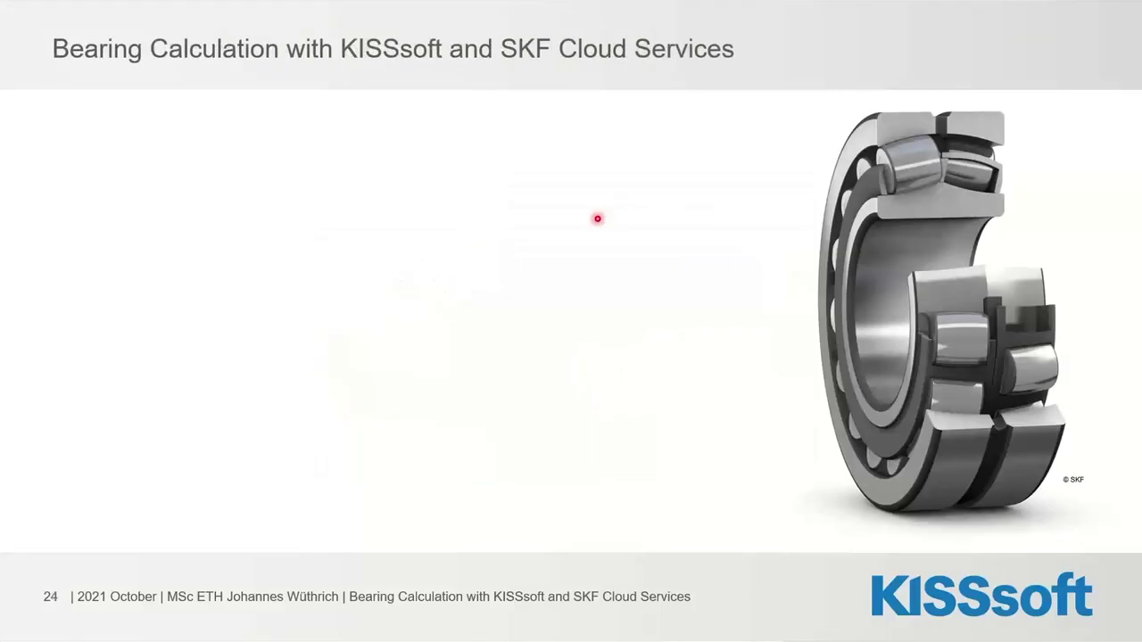